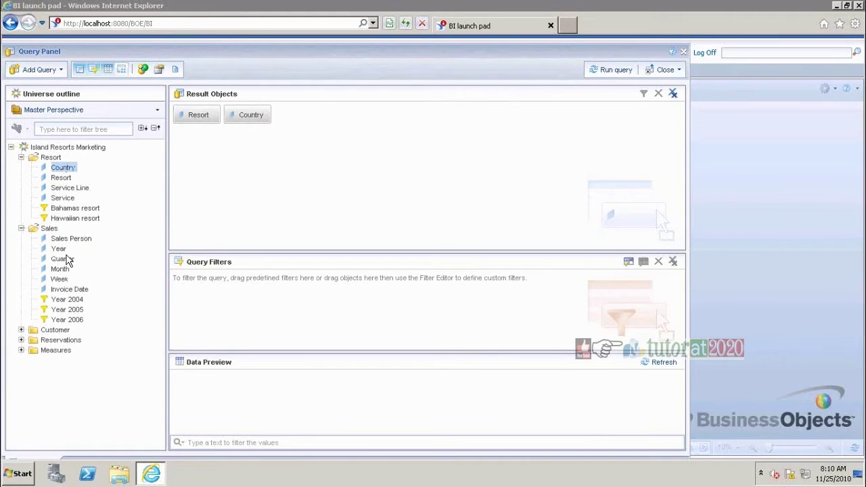
Add the Revenue measure and Invoice Date to Result Objects, put Revenue last, and run the query.
click(21, 350)
click(74, 363)
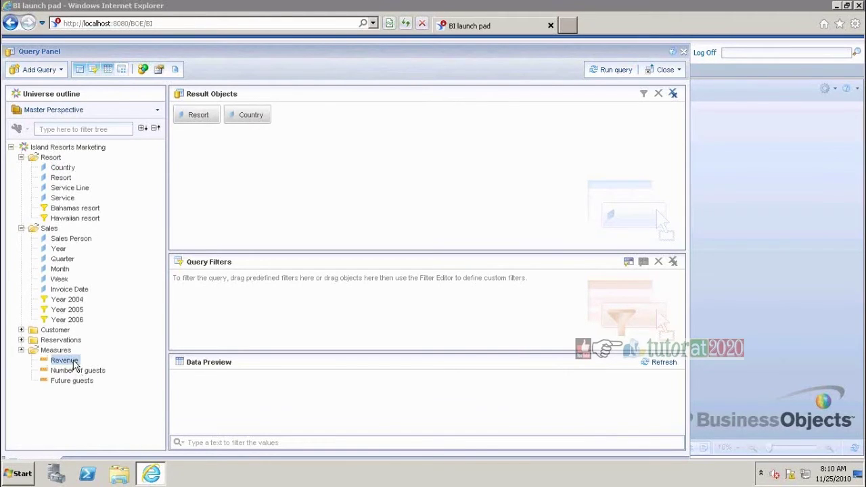
double_click(75, 364)
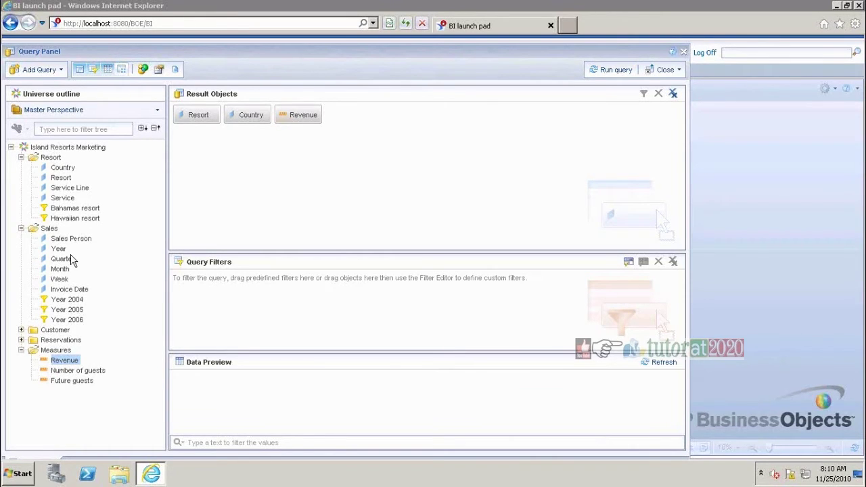
double_click(74, 290)
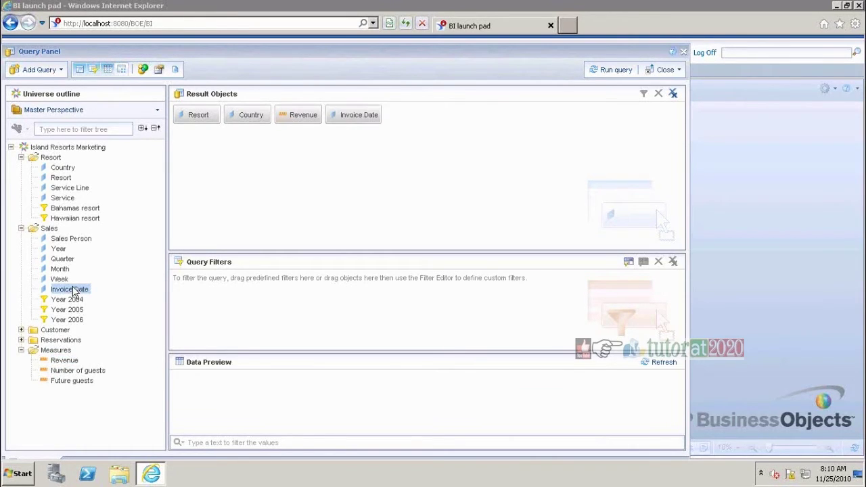
drag(308, 114, 402, 129)
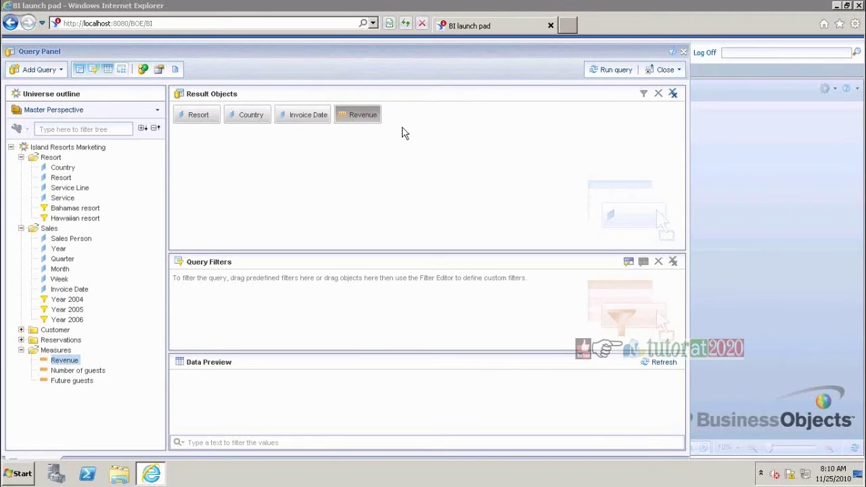
click(620, 72)
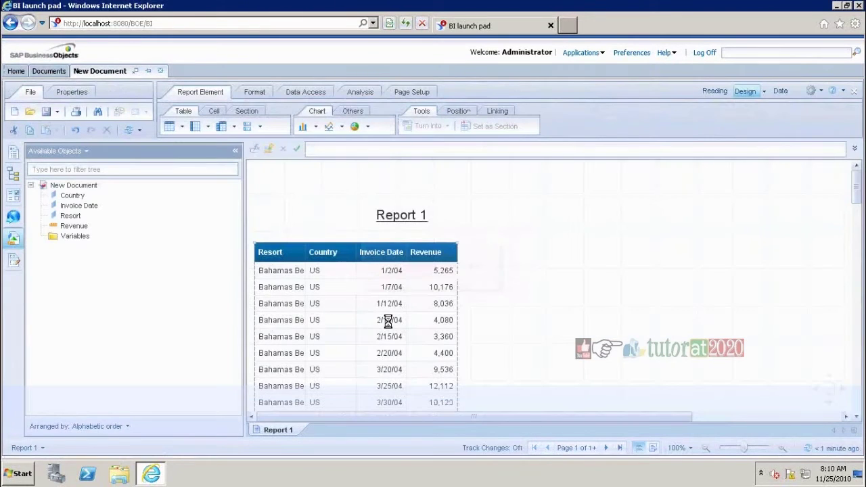
Move the Invoice Date column to the left edge of the report table.
click(352, 284)
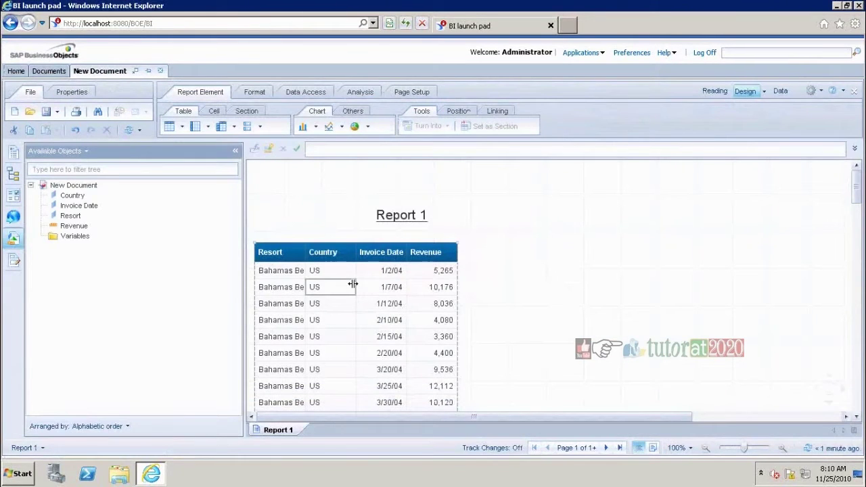
drag(369, 287, 257, 247)
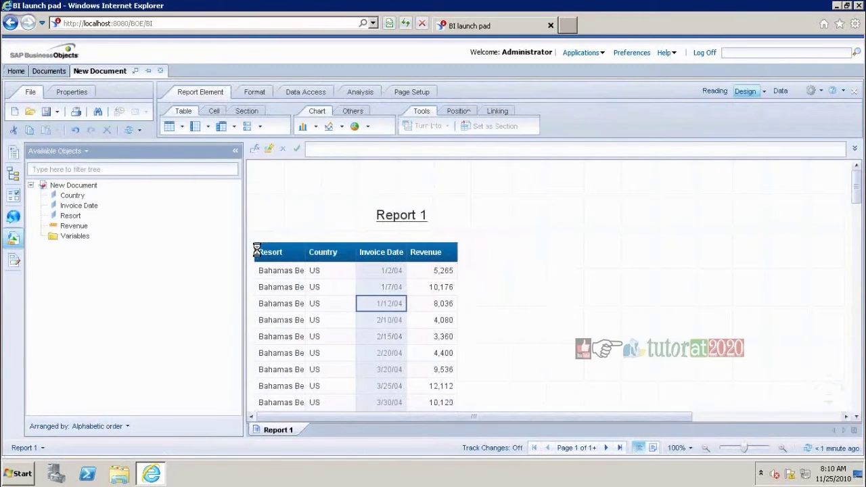
click(514, 196)
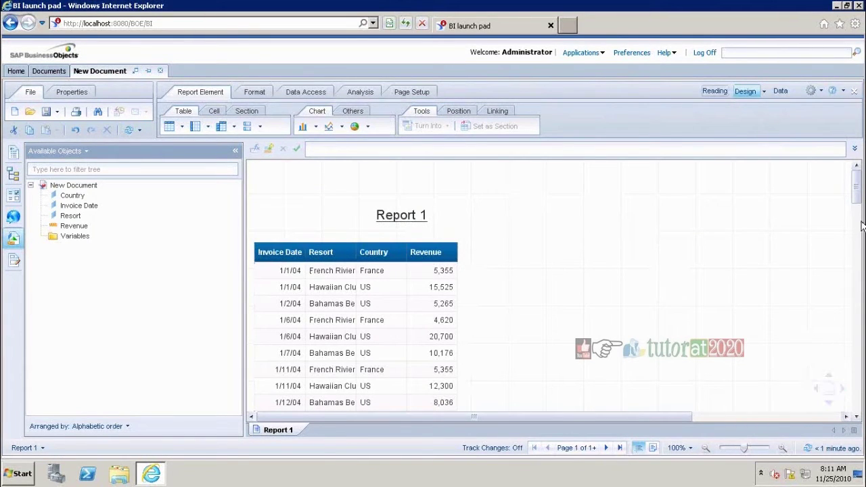
Jump to the last page of the report to check the data.
drag(859, 203, 859, 379)
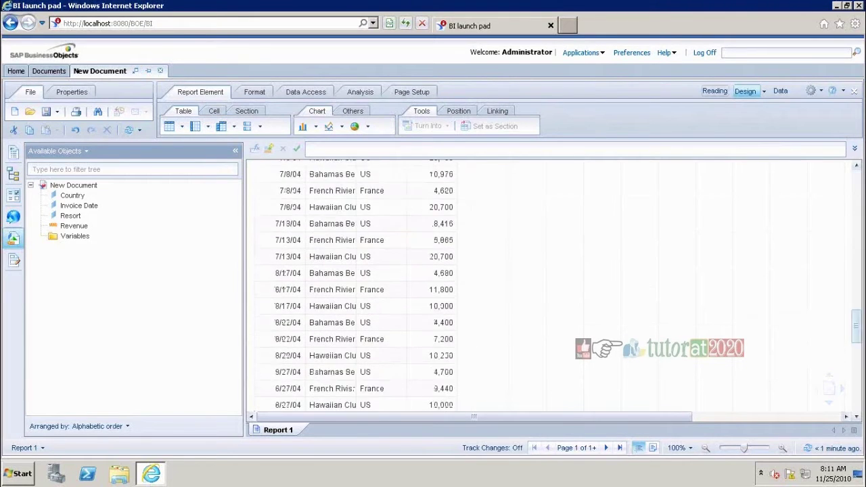
click(619, 448)
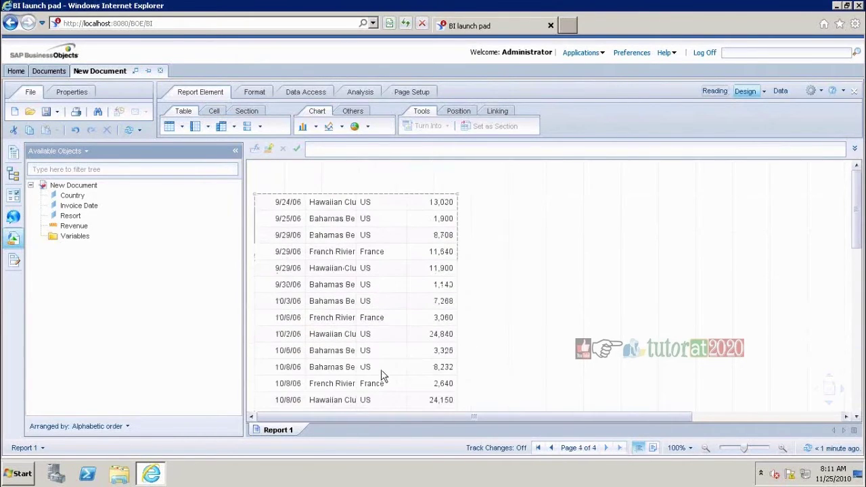
click(382, 219)
click(293, 95)
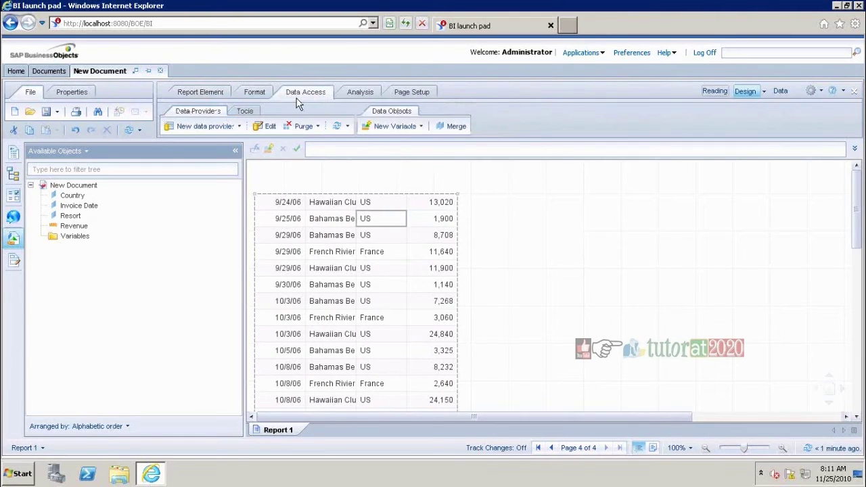
Edit the query and add an Invoice Date filter using the Between operator.
click(269, 129)
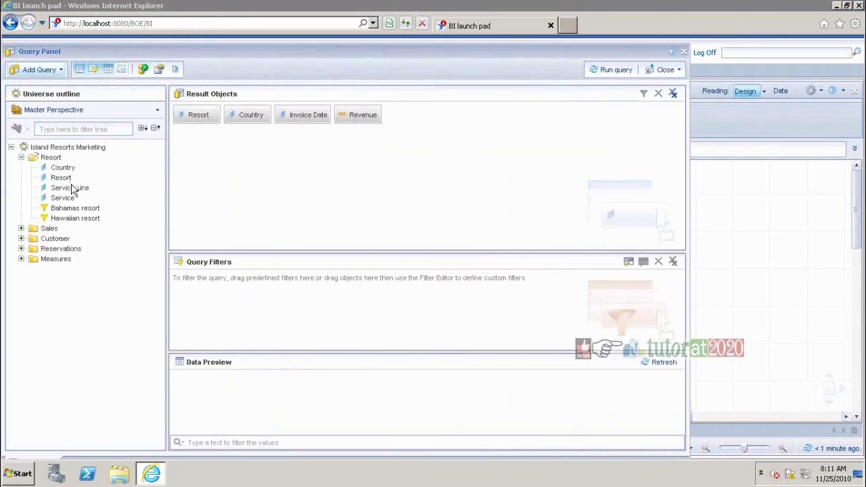
click(21, 238)
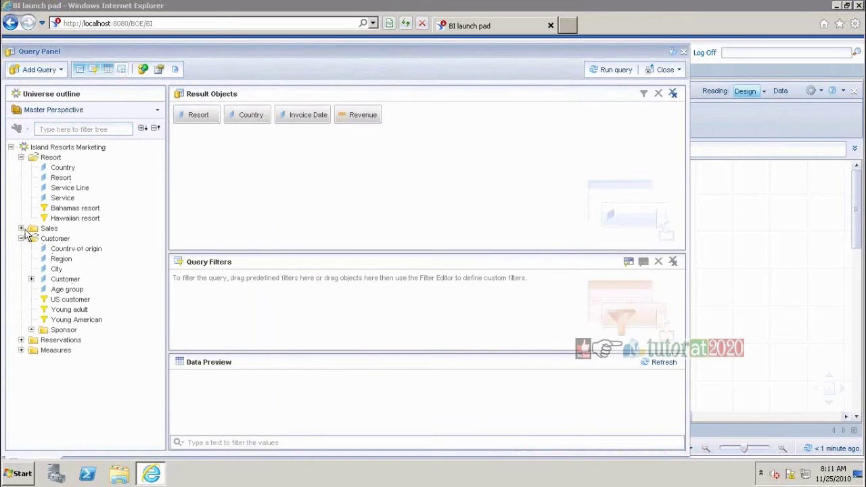
click(21, 228)
drag(77, 291, 197, 283)
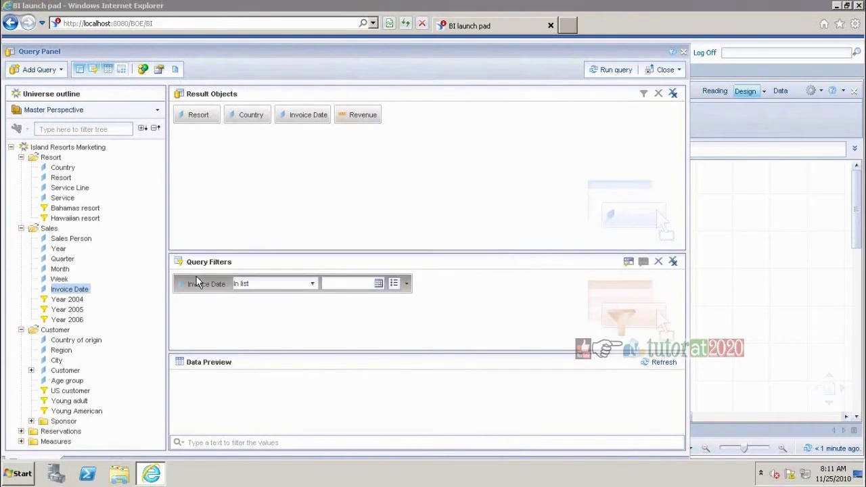
click(314, 285)
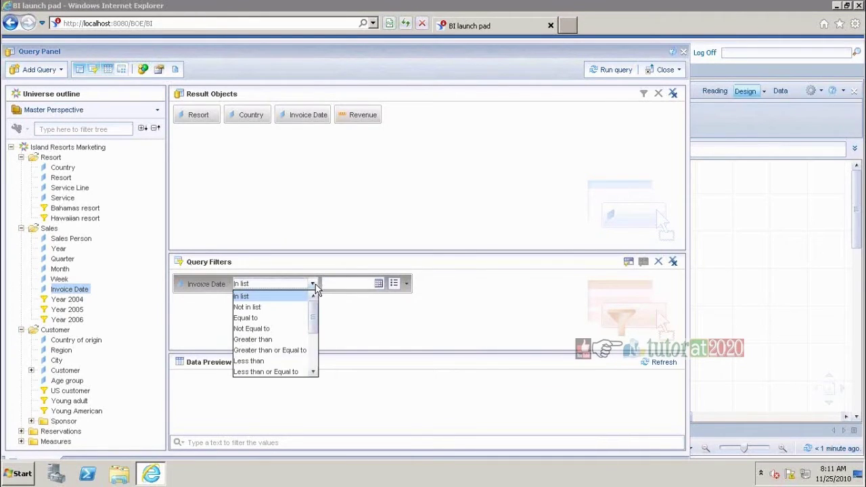
drag(313, 327, 309, 358)
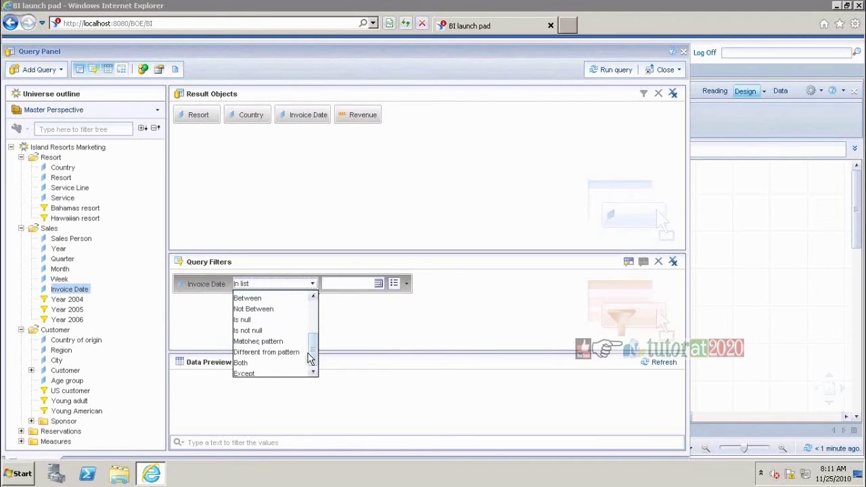
click(260, 299)
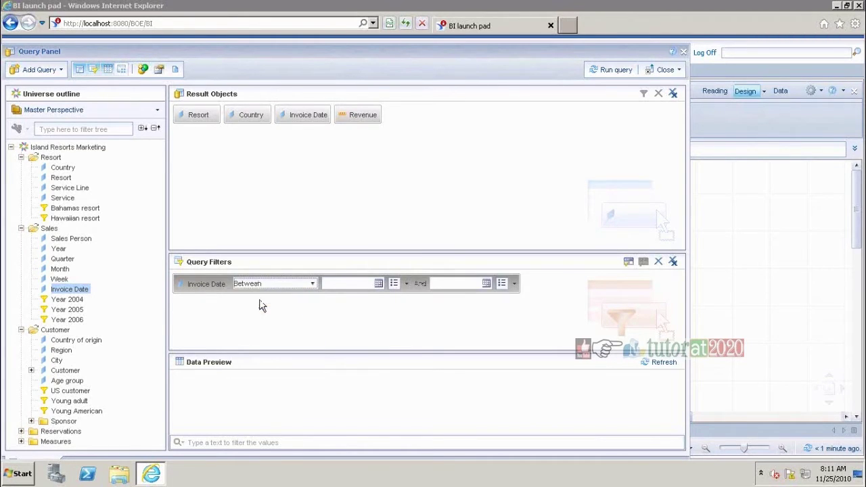
Set the filter's start date to January 1, 2004.
click(378, 284)
click(400, 306)
click(409, 308)
click(409, 308)
click(409, 308)
click(409, 308)
click(409, 308)
click(409, 308)
click(409, 308)
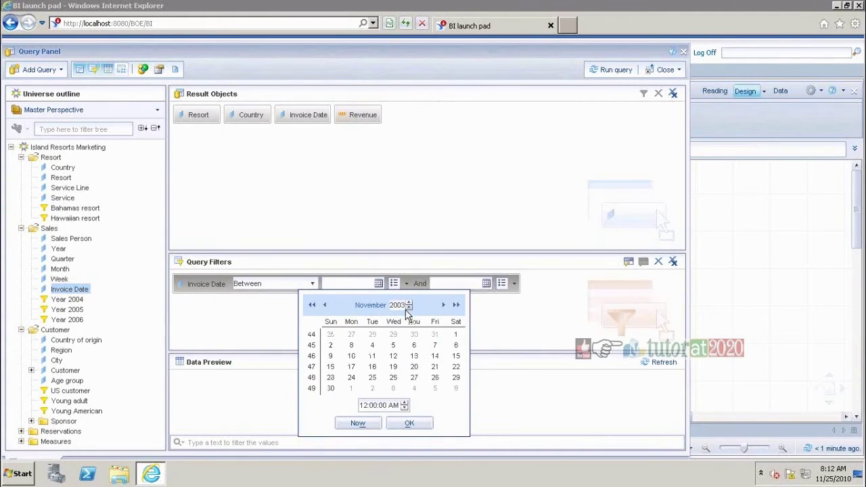
click(372, 306)
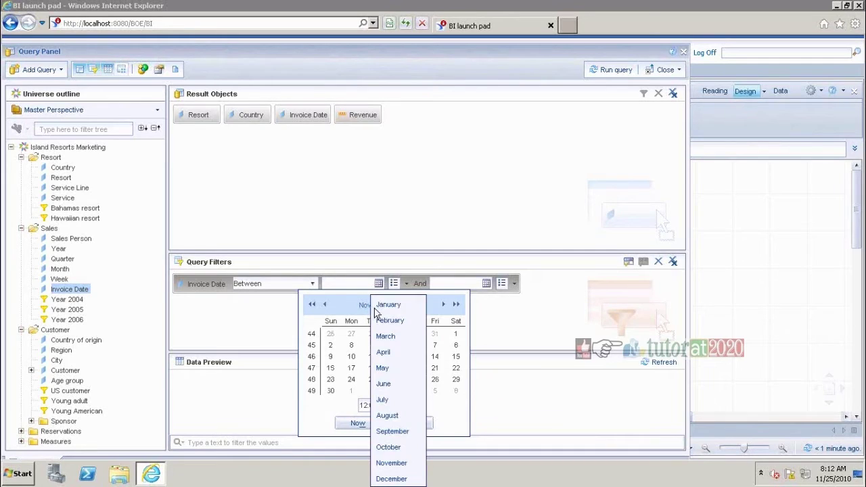
click(388, 306)
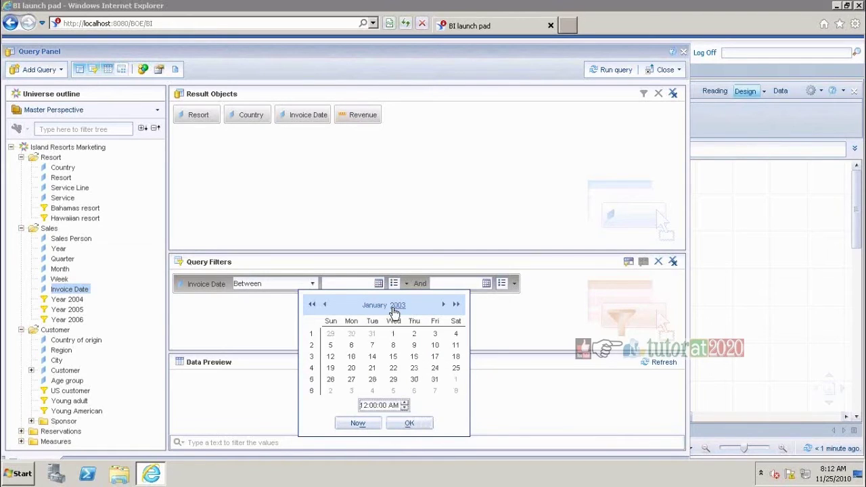
click(399, 306)
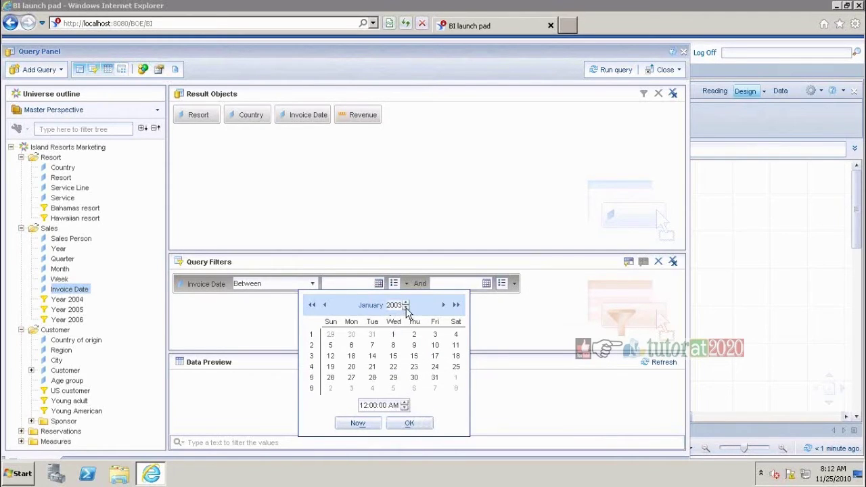
click(406, 304)
click(414, 334)
click(409, 423)
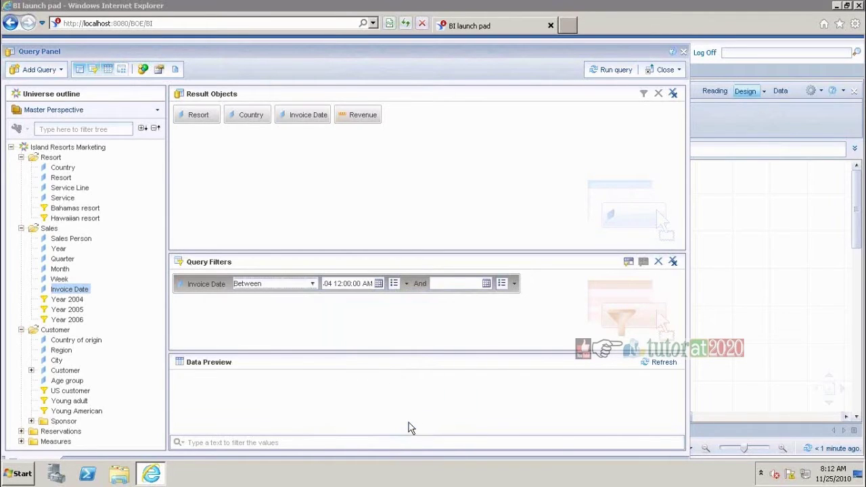
Make the end date a prompt named 'Date' and run the query.
click(514, 284)
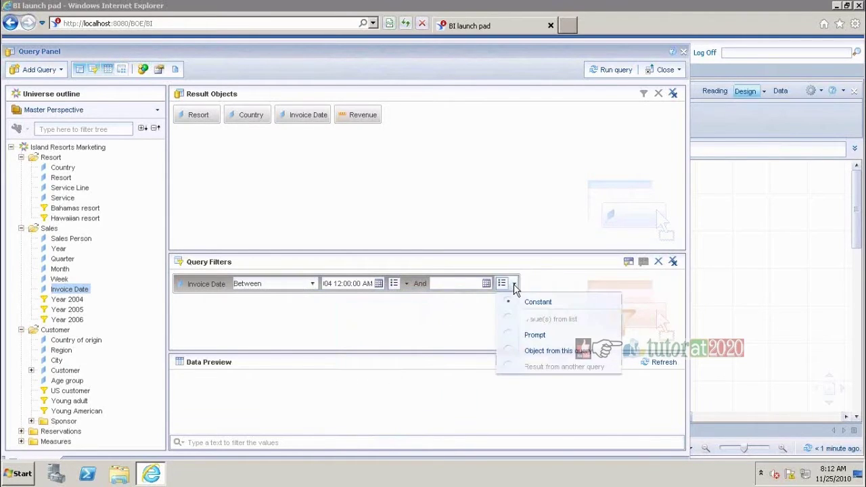
click(540, 336)
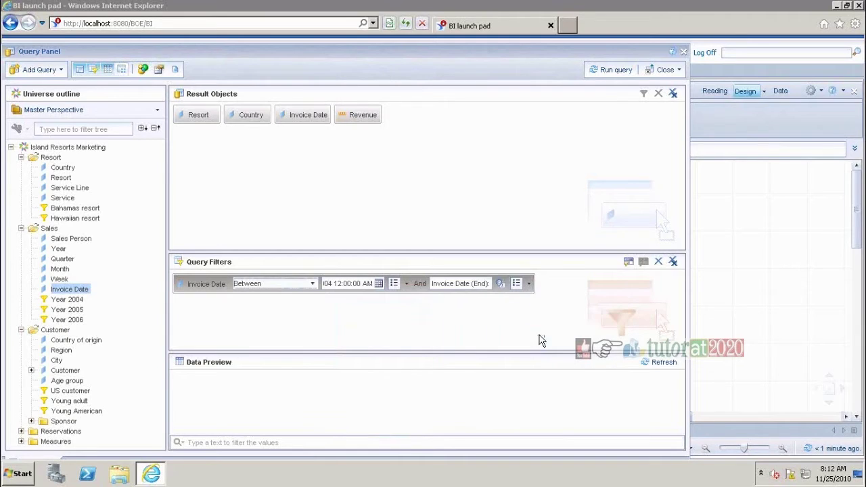
triple_click(488, 284)
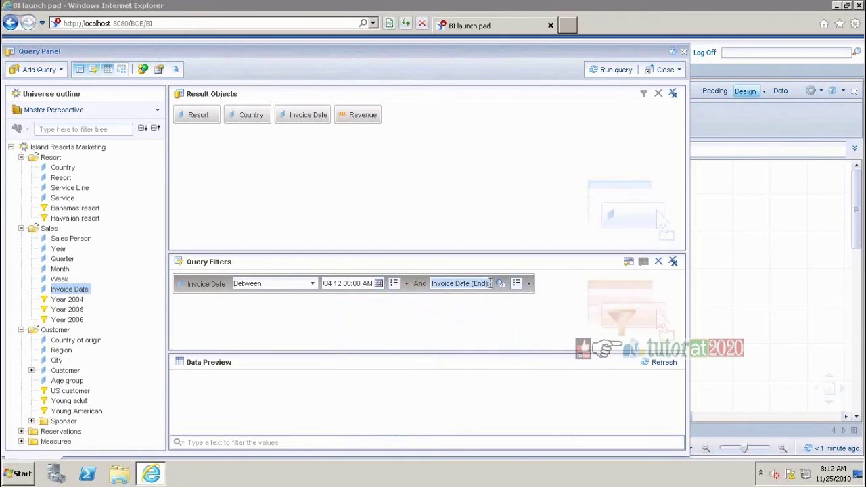
text(Date)
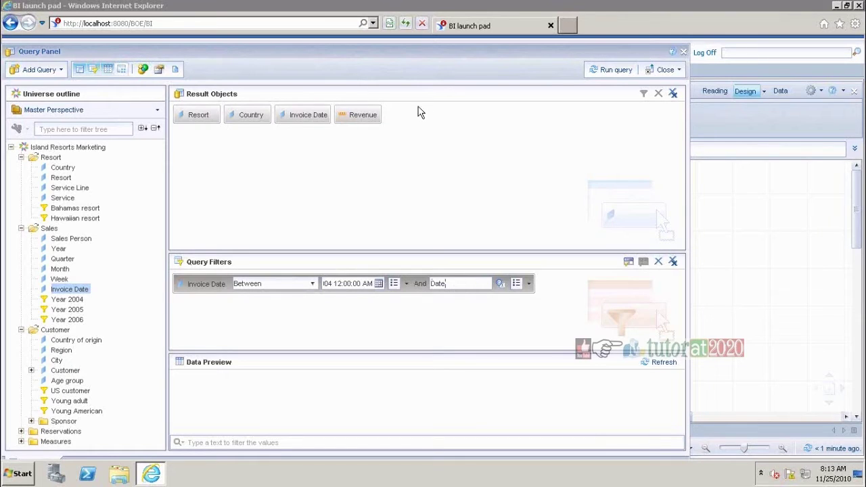
click(613, 71)
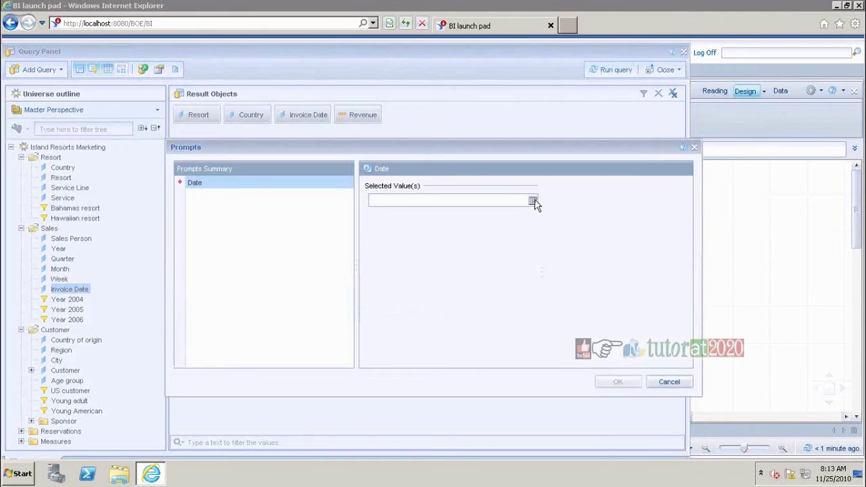
Answer the Date prompt with 11/24/2004 and run the query.
click(533, 202)
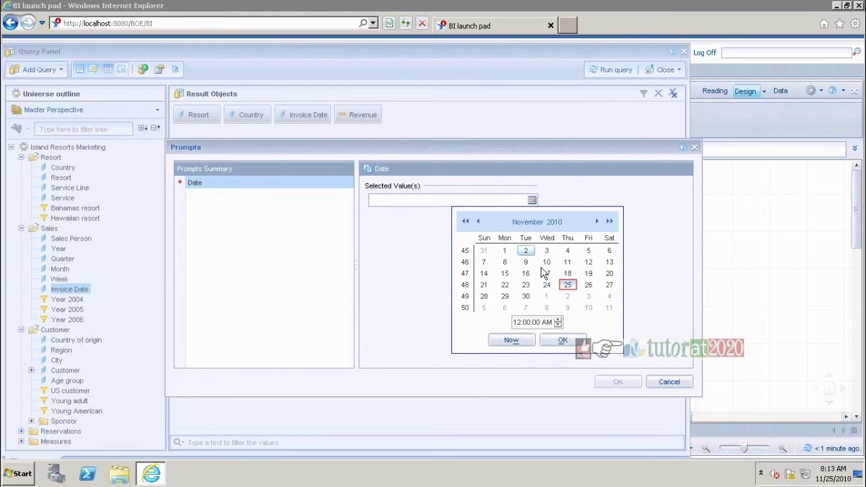
click(555, 222)
click(563, 224)
click(562, 225)
click(562, 225)
click(563, 224)
click(563, 224)
click(563, 225)
click(563, 220)
click(562, 220)
click(563, 220)
click(563, 220)
click(562, 225)
click(563, 224)
click(563, 225)
click(563, 225)
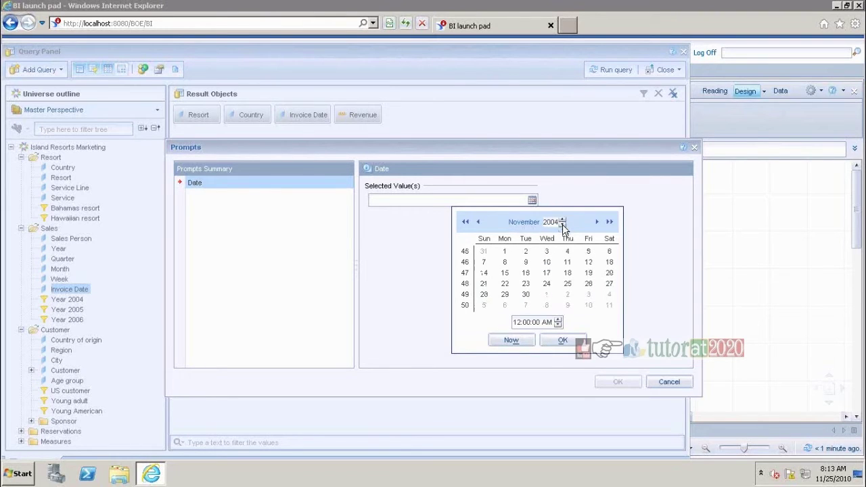
click(548, 286)
click(553, 339)
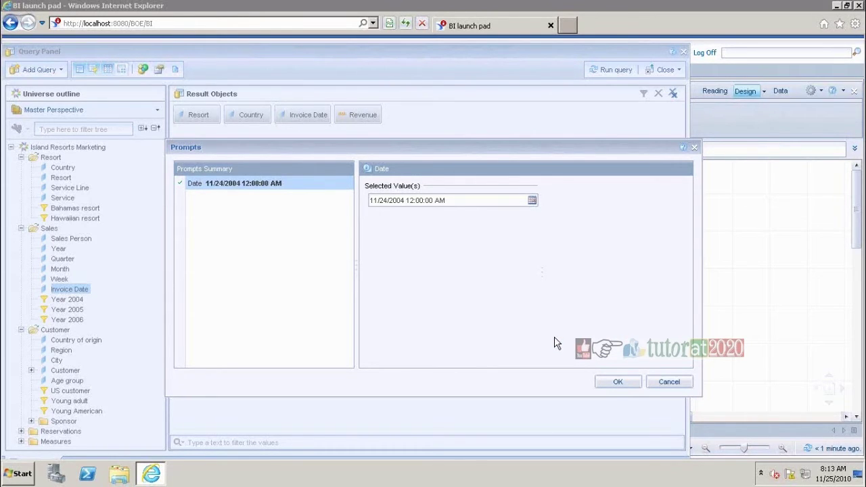
click(613, 383)
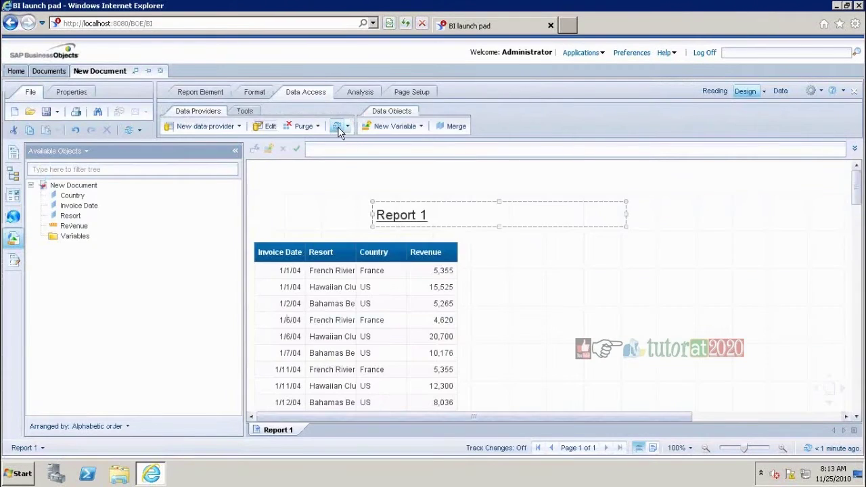
Refresh the report, changing the Date prompt's year from 2004 to 2006.
click(338, 127)
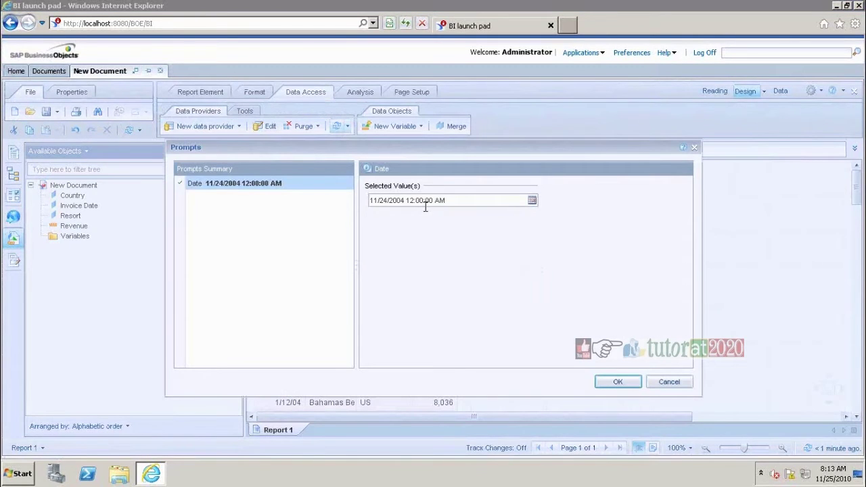
click(405, 199)
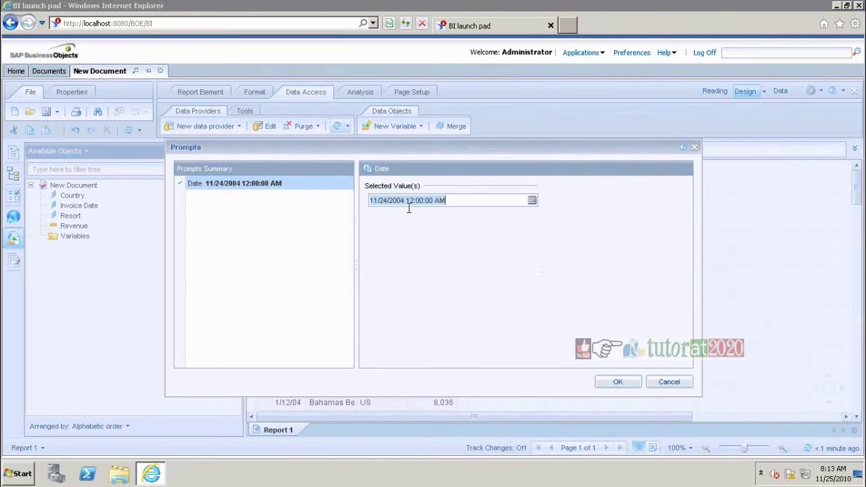
click(405, 199)
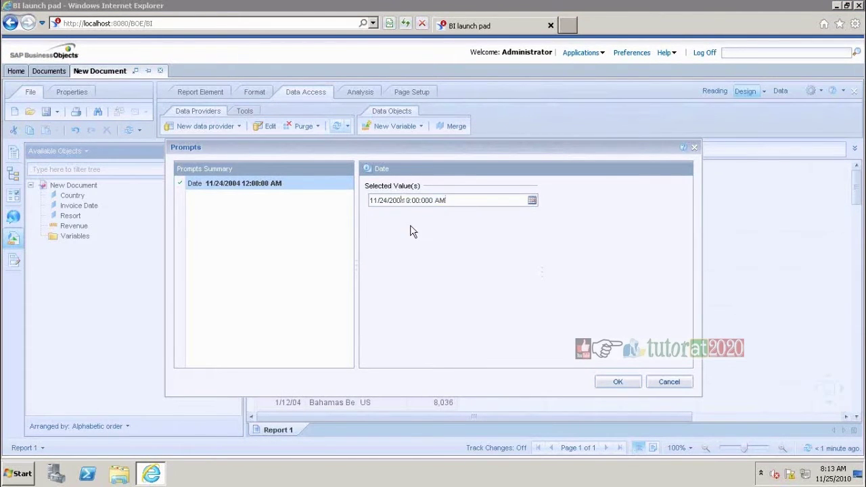
key(BackSpace)
text(6)
click(608, 383)
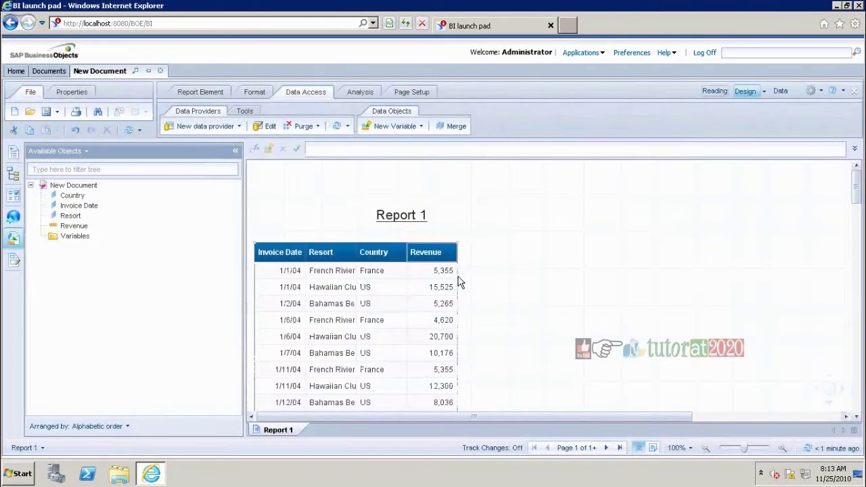
click(448, 256)
Widen the Revenue, Resort and Country columns and drag Invoice Date out of the table.
drag(456, 255, 485, 254)
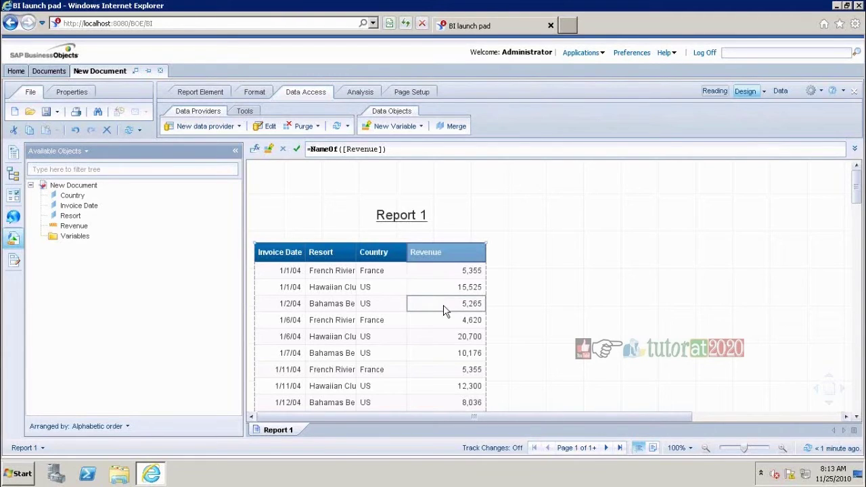
click(286, 291)
drag(287, 291, 188, 236)
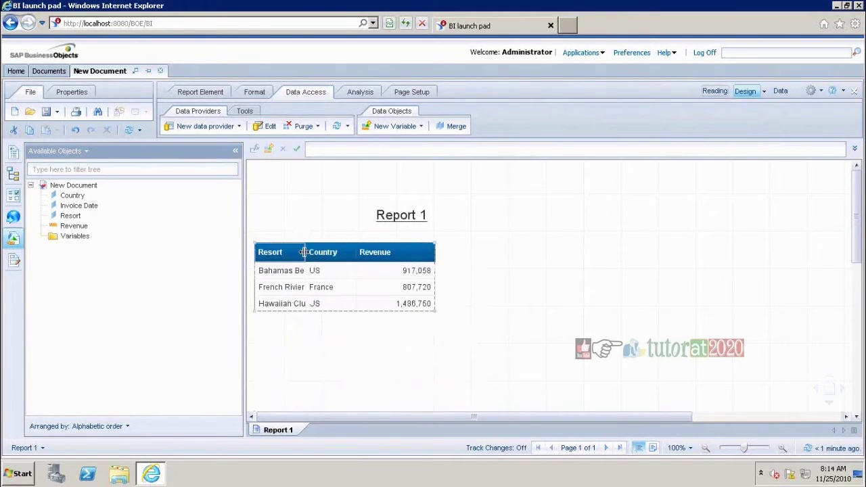
drag(306, 252, 325, 252)
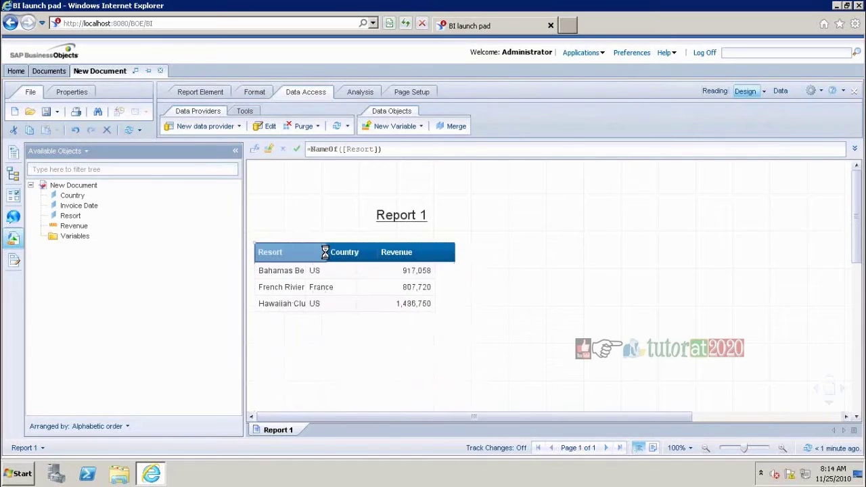
drag(377, 252, 386, 251)
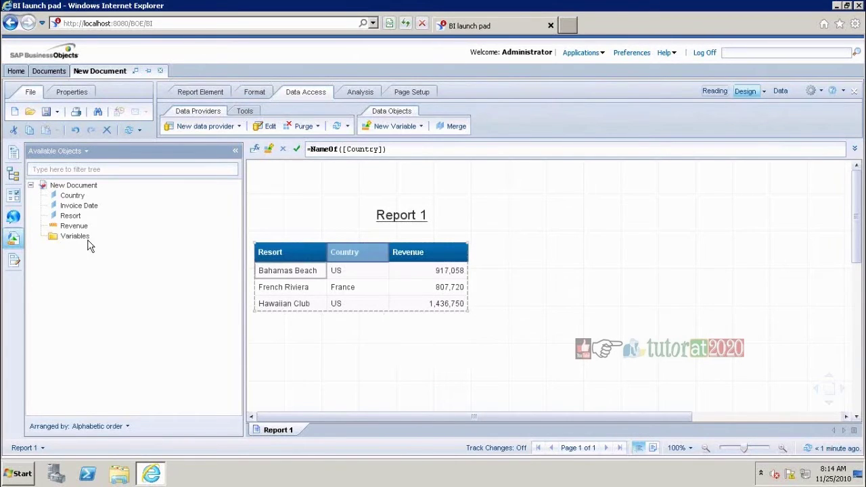
Begin a new variable from the Variables folder's options.
click(381, 216)
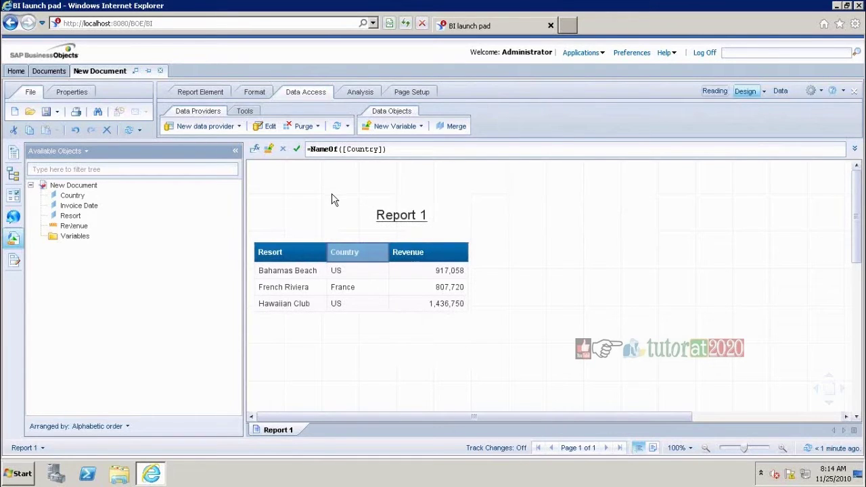
drag(57, 186, 75, 254)
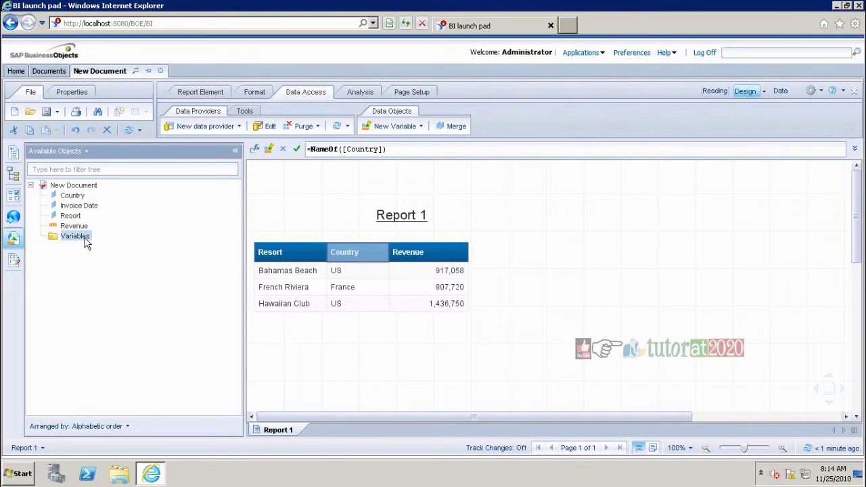
right_click(86, 242)
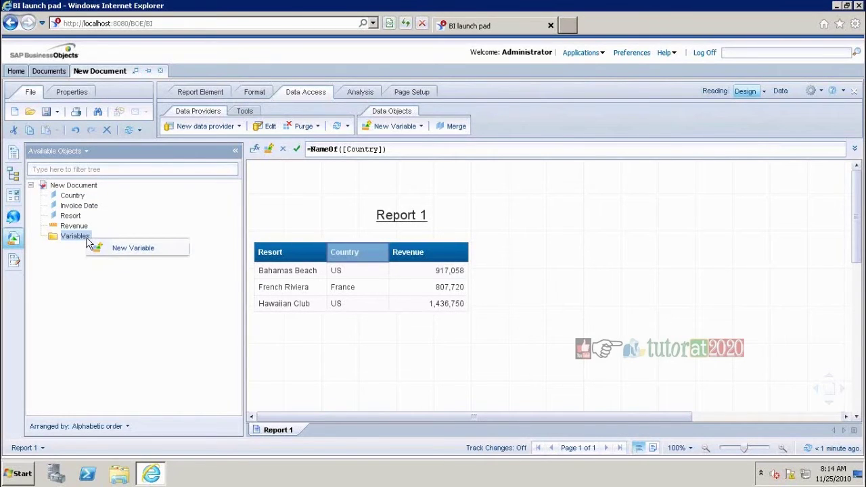
click(131, 248)
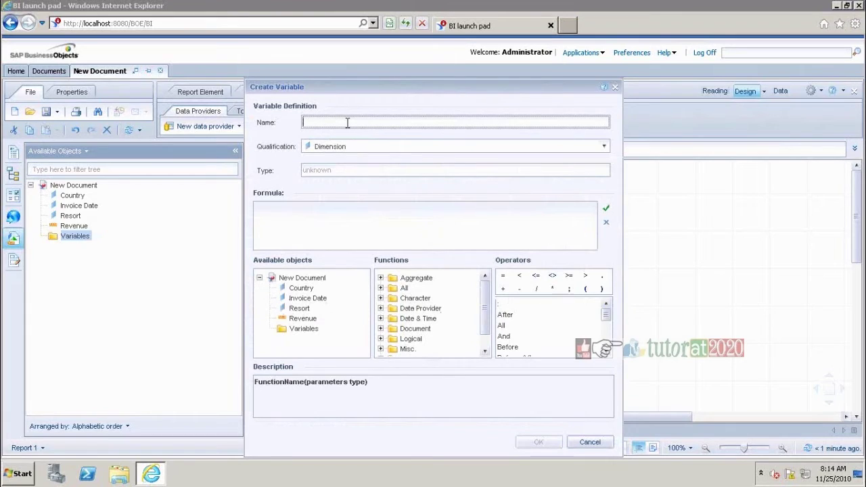
Create a variable named 'Prompt' with formula =UserResponse("Date").
text(P_P)
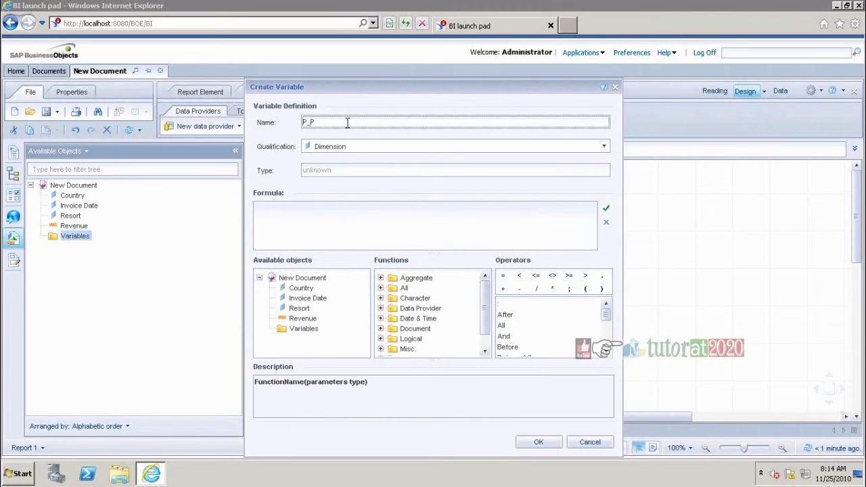
key(BackSpace)
text(Prompt)
click(362, 207)
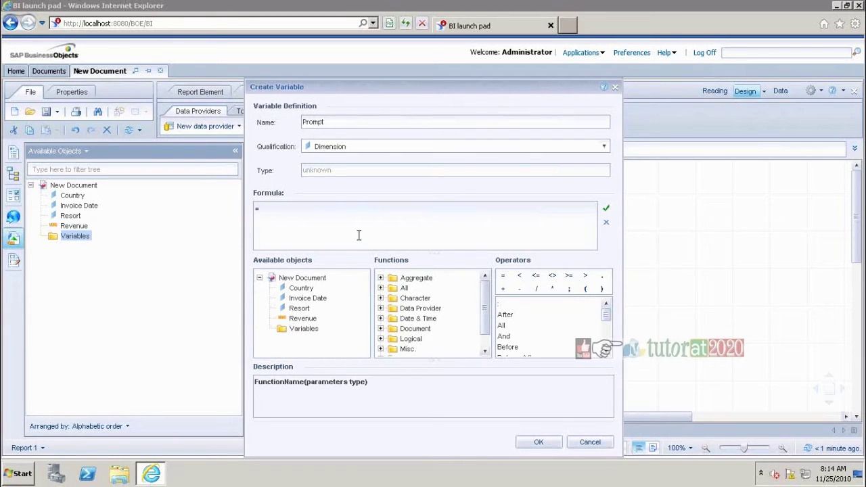
text(use)
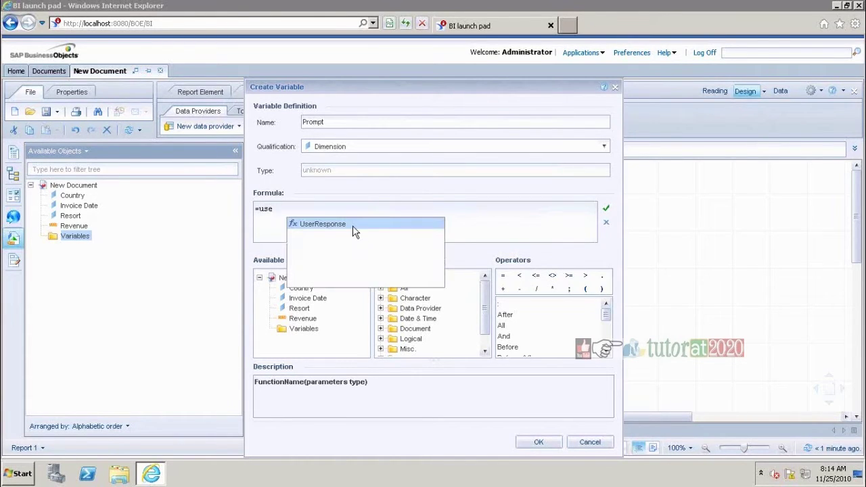
click(352, 231)
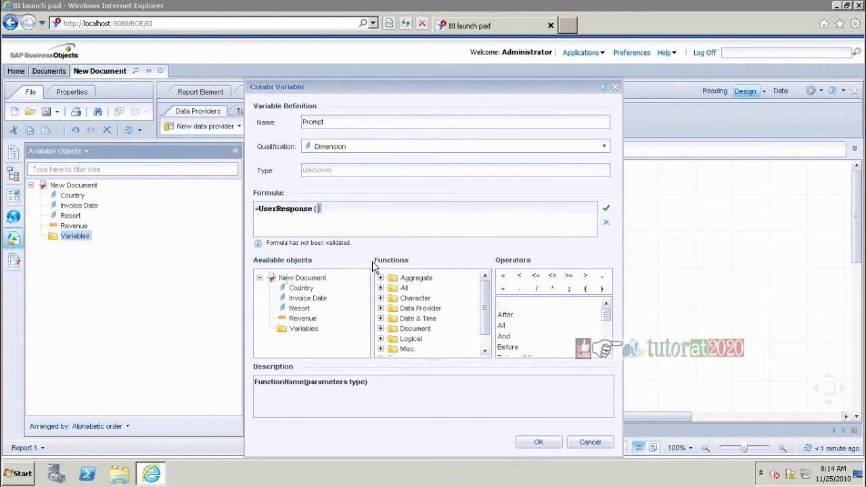
text("D")
text(ate)
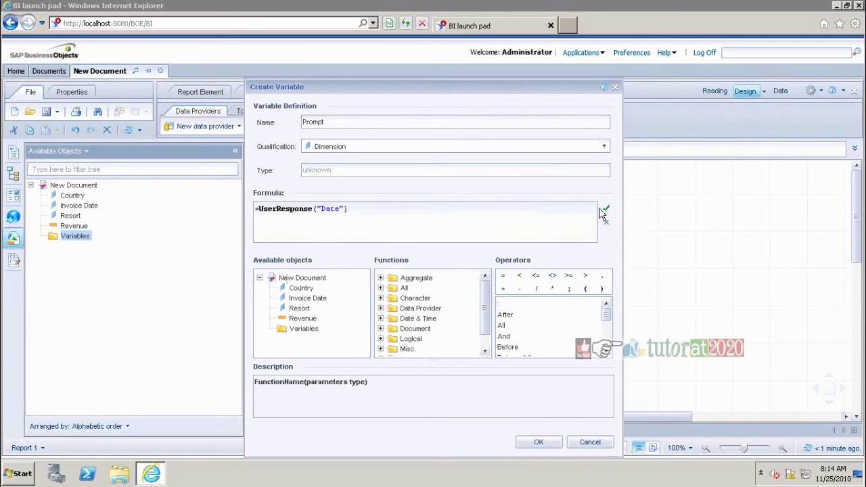
click(604, 210)
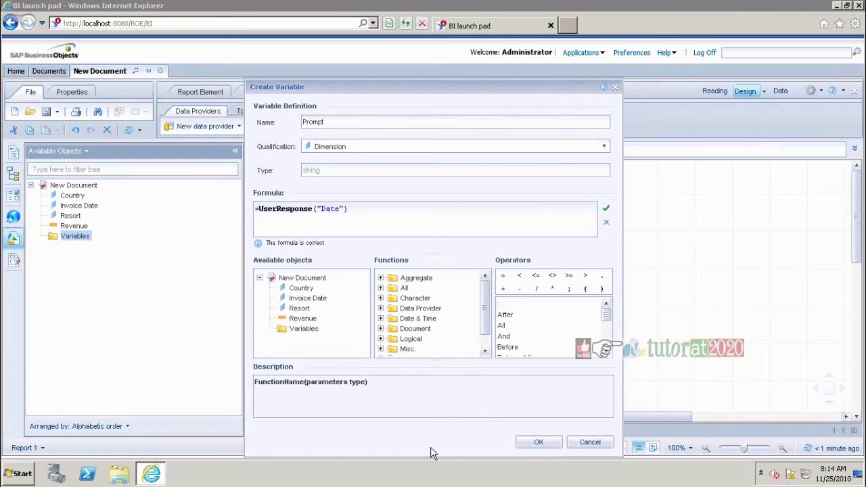
click(522, 444)
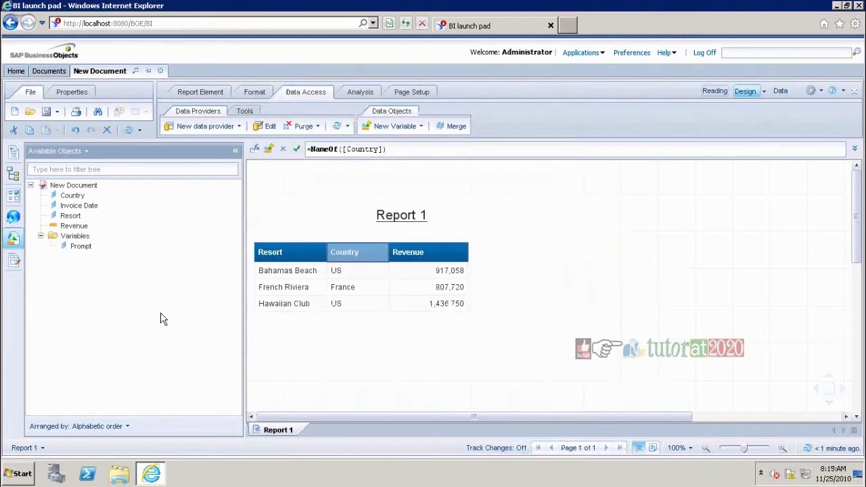
Add Prompt as a widened column right of Revenue, then reopen it for editing.
drag(81, 246, 464, 253)
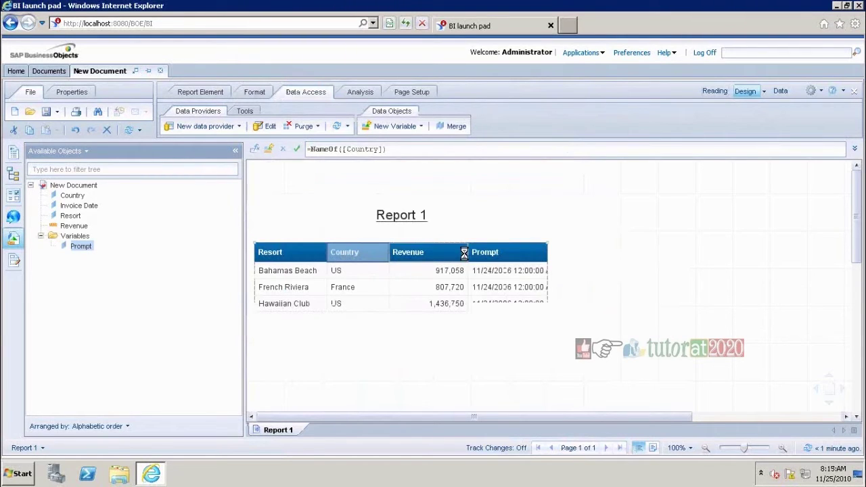
drag(546, 252, 614, 282)
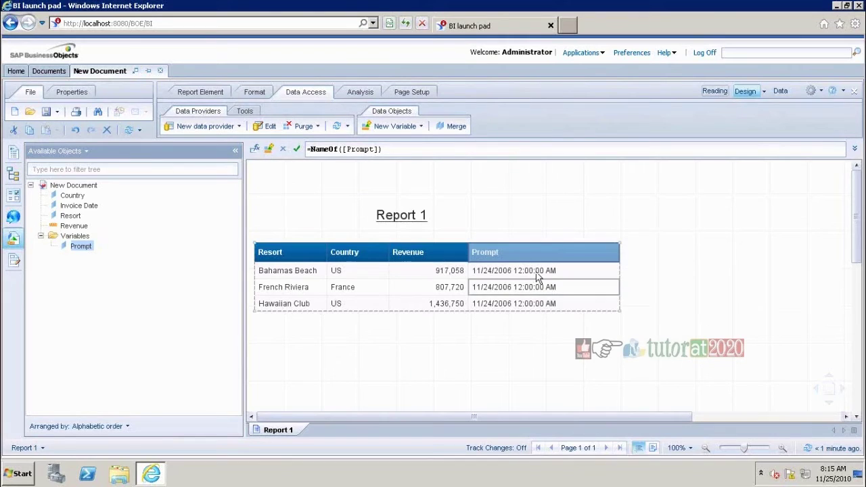
right_click(87, 247)
click(112, 253)
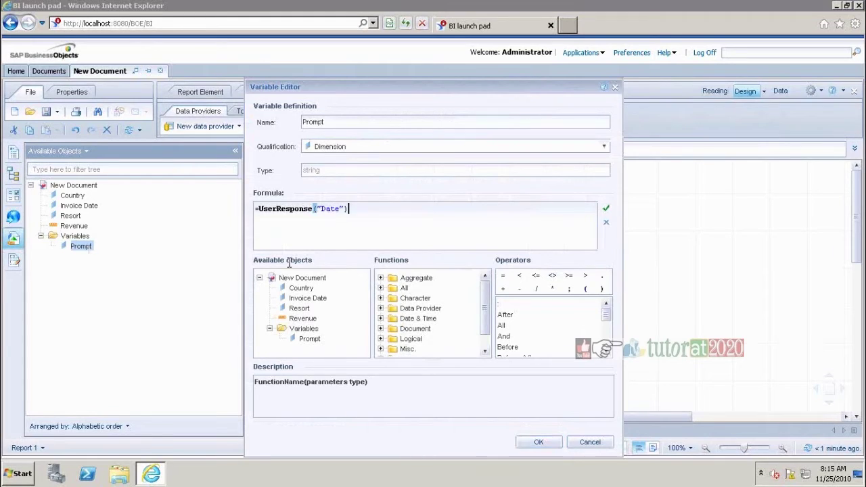
Change the Prompt formula to =ToDate(UserResponse("Date");"") and confirm the modification.
click(260, 209)
text(ToD)
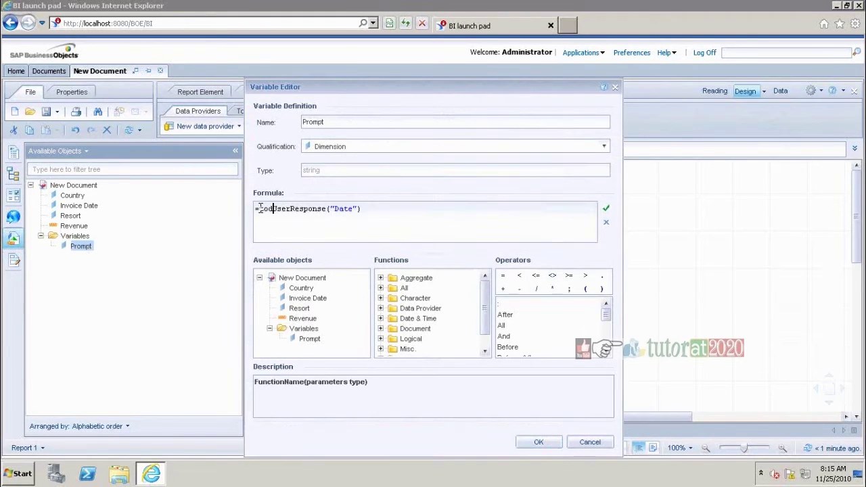
text(ate ()
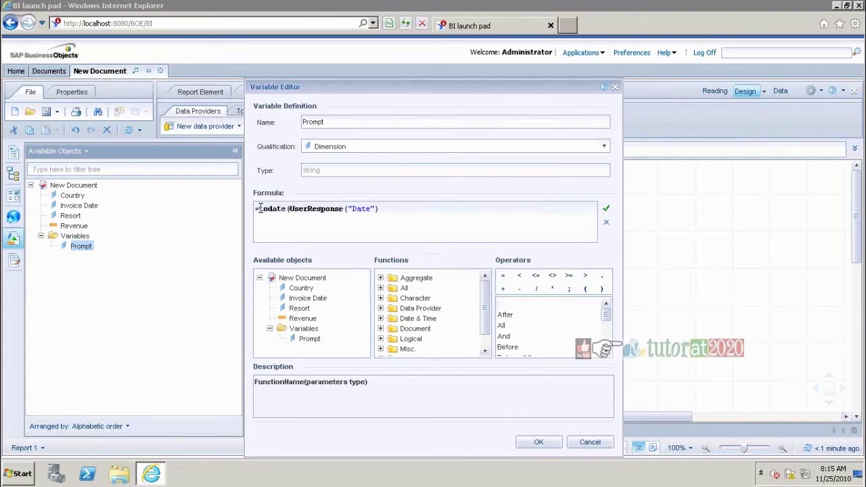
key(Right)
key(Right)
text(;""))
click(606, 209)
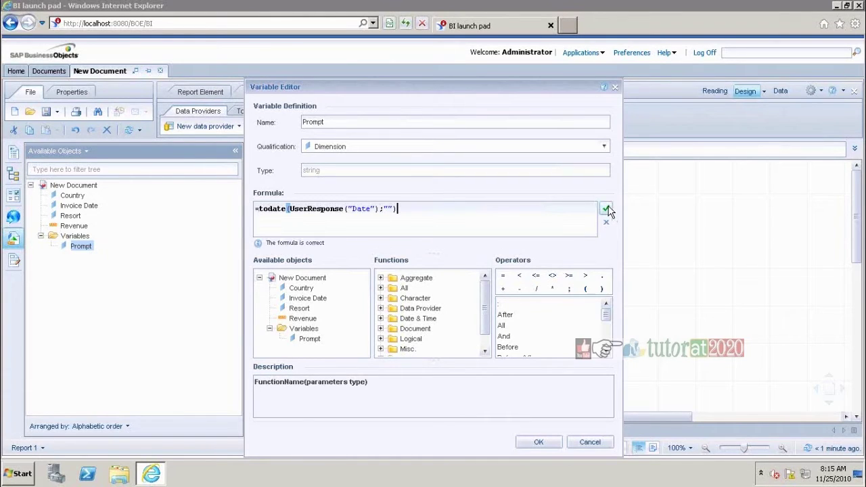
click(523, 447)
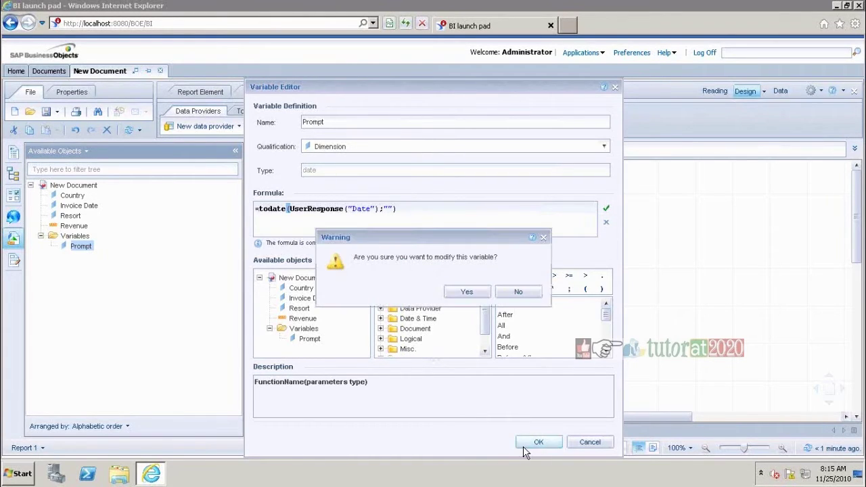
click(468, 292)
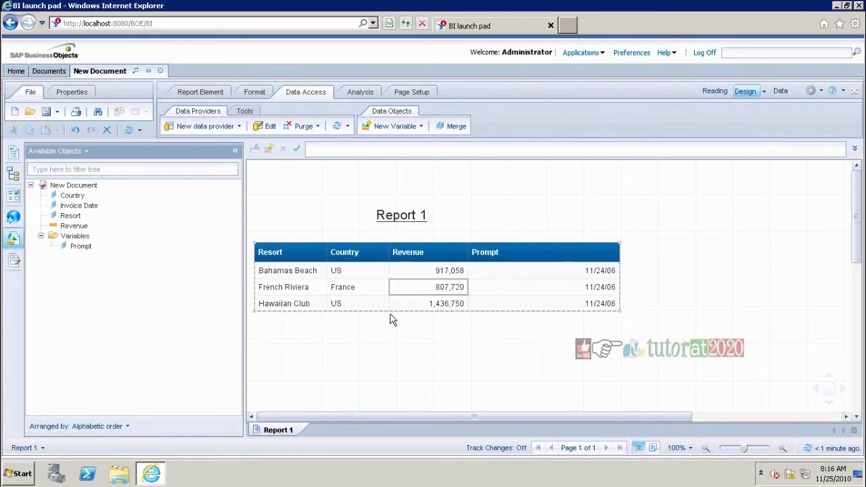
Create a variable named 'Year' with formula =Year([Prompt]).
right_click(79, 236)
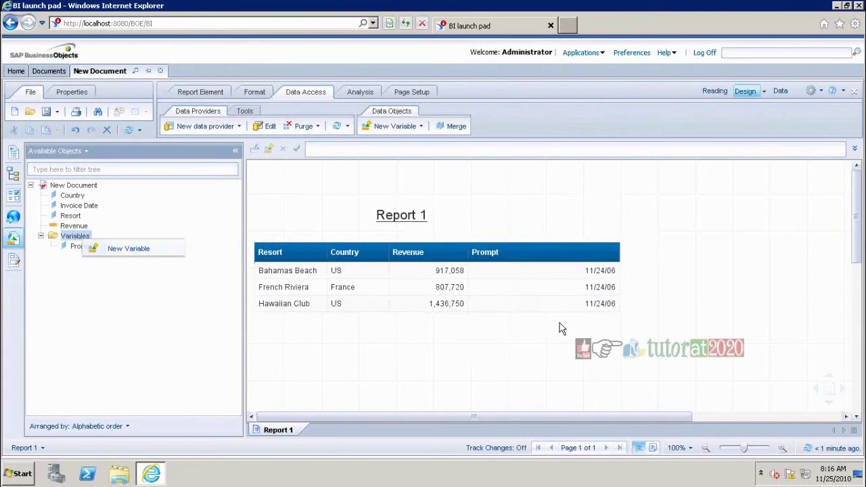
click(112, 248)
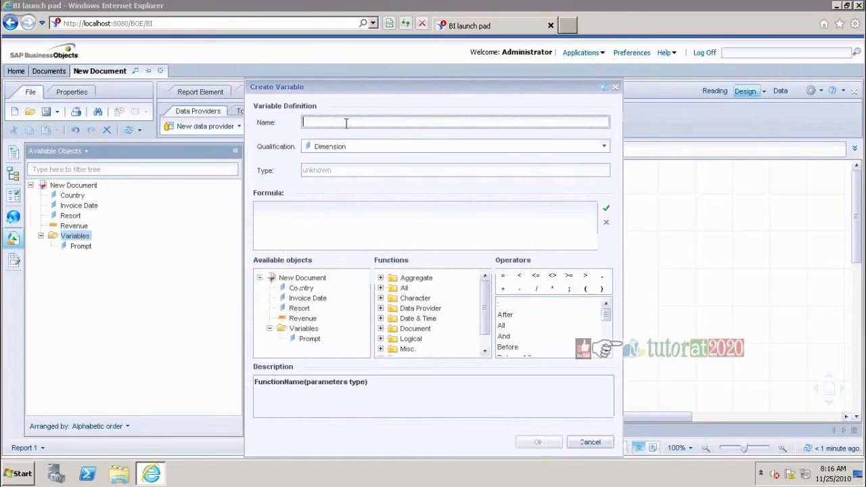
text(Year)
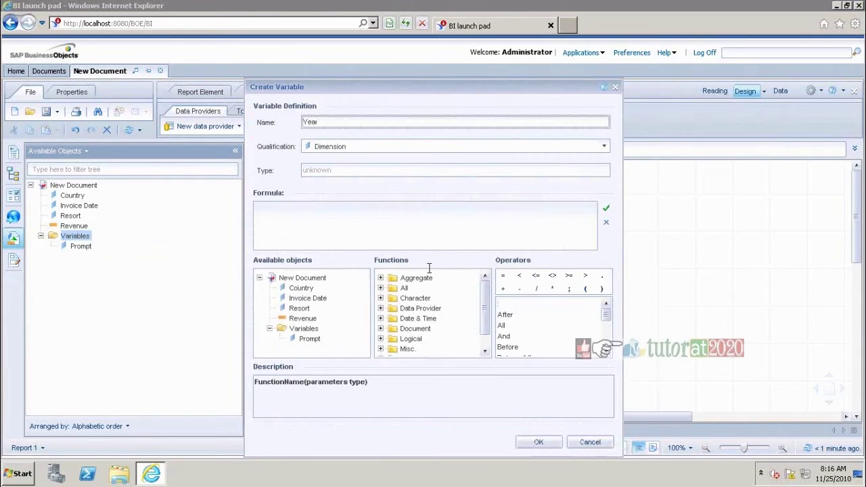
click(381, 319)
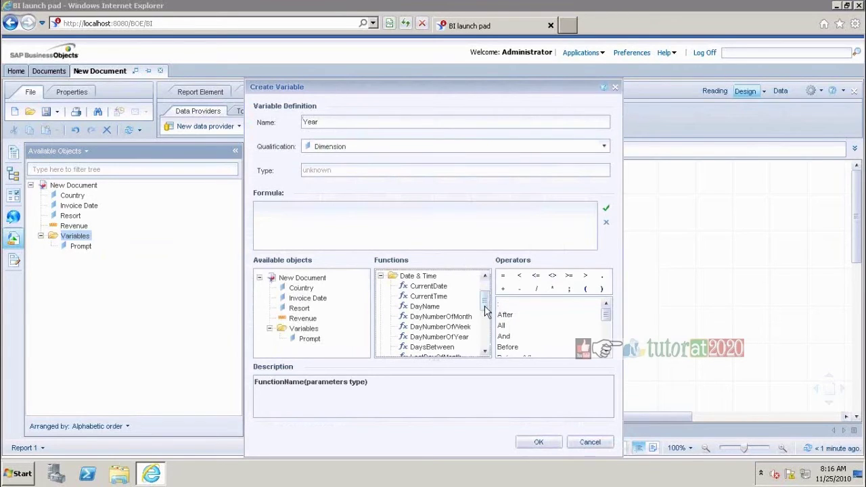
drag(486, 310, 486, 338)
click(424, 332)
double_click(423, 331)
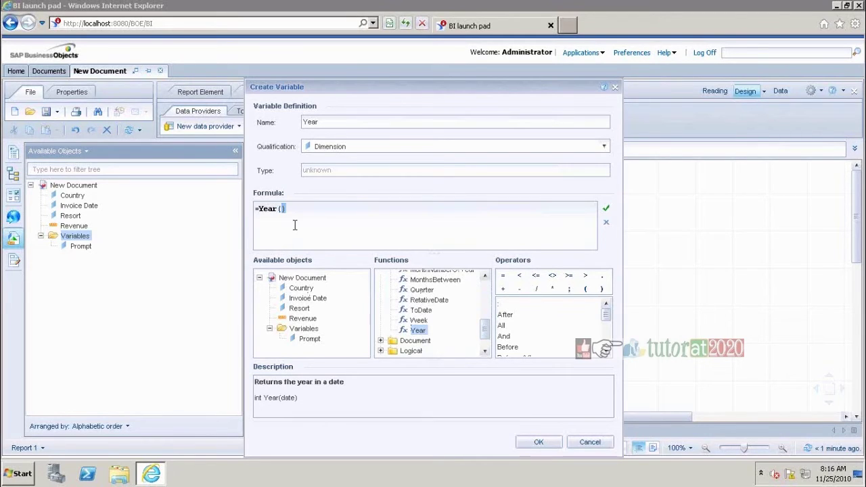
click(310, 339)
double_click(311, 339)
click(606, 209)
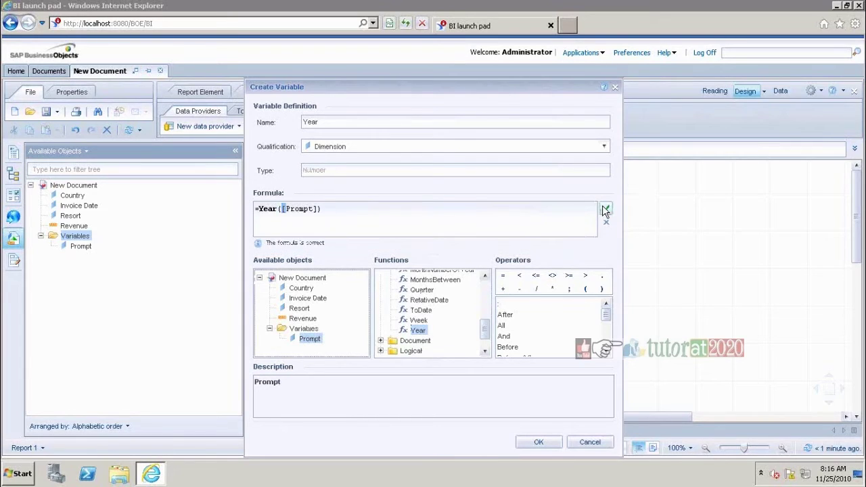
click(539, 442)
Add the Year column after Prompt and narrow it.
drag(79, 256, 617, 252)
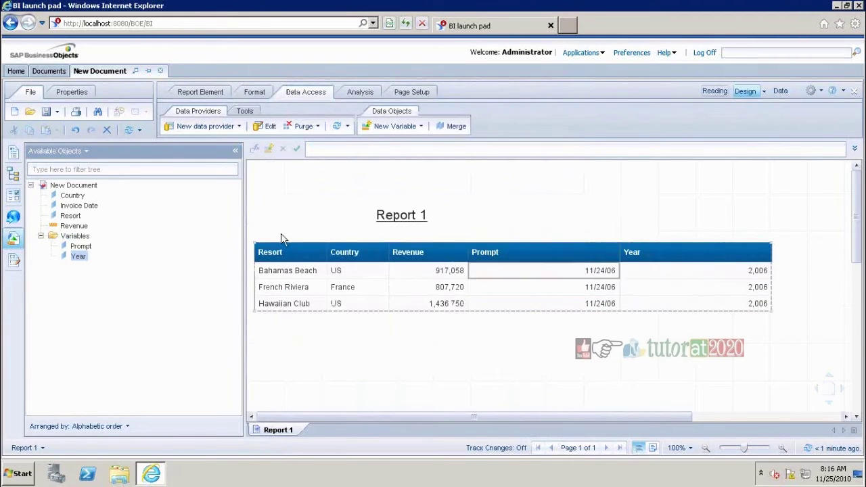
click(591, 274)
click(686, 277)
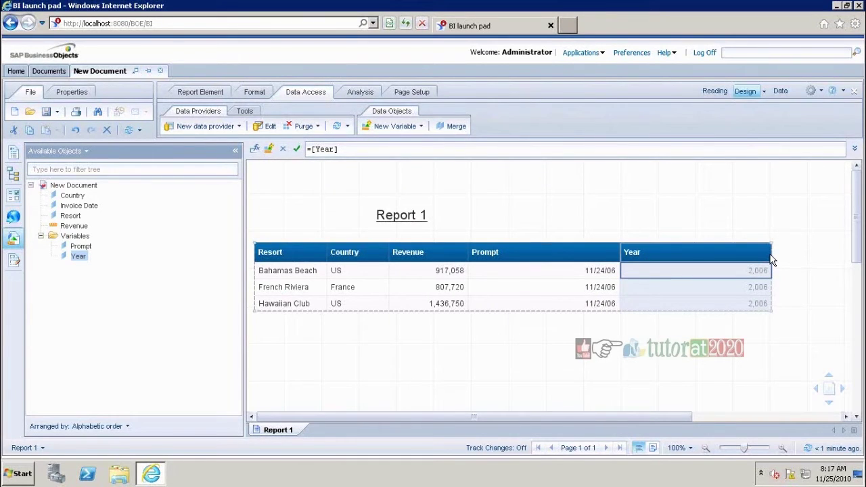
drag(772, 256, 724, 256)
click(80, 237)
right_click(88, 241)
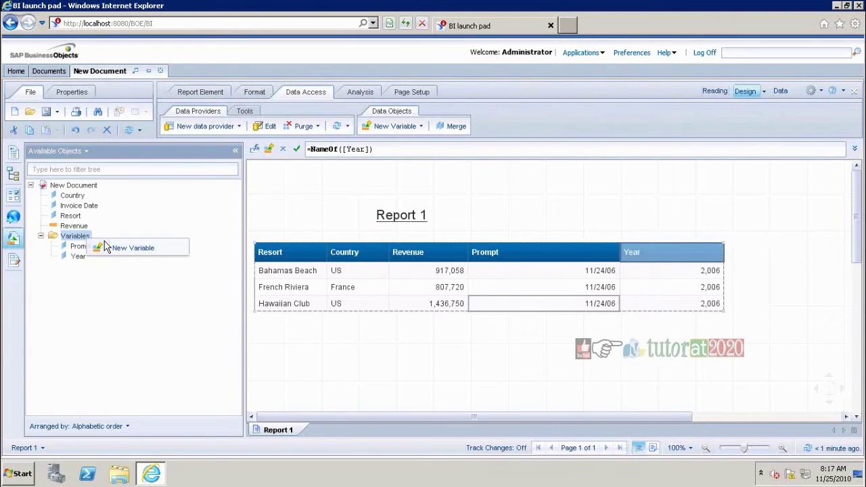
Create a 'Month' variable =MonthNumberOfYear([Prompt]) and add it as a column after Year.
click(104, 241)
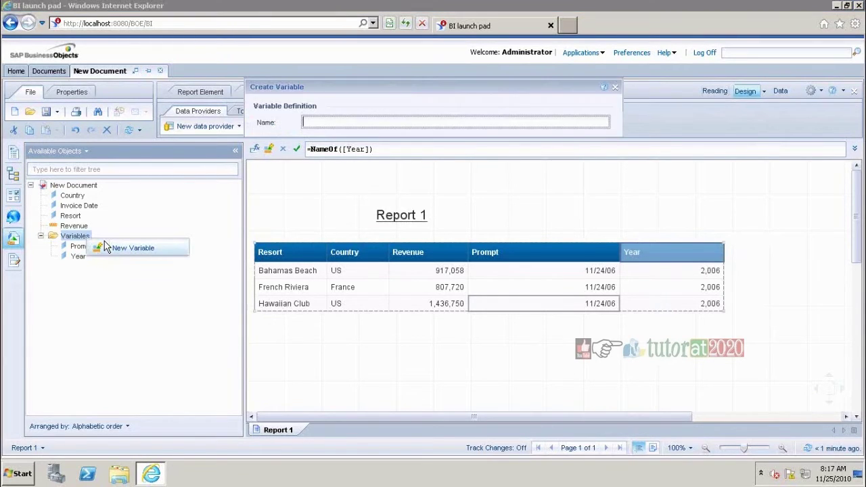
text(Month)
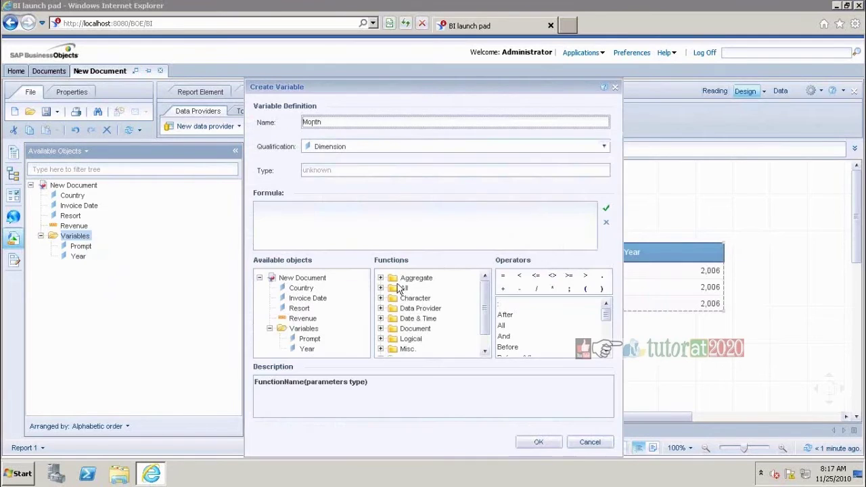
click(382, 318)
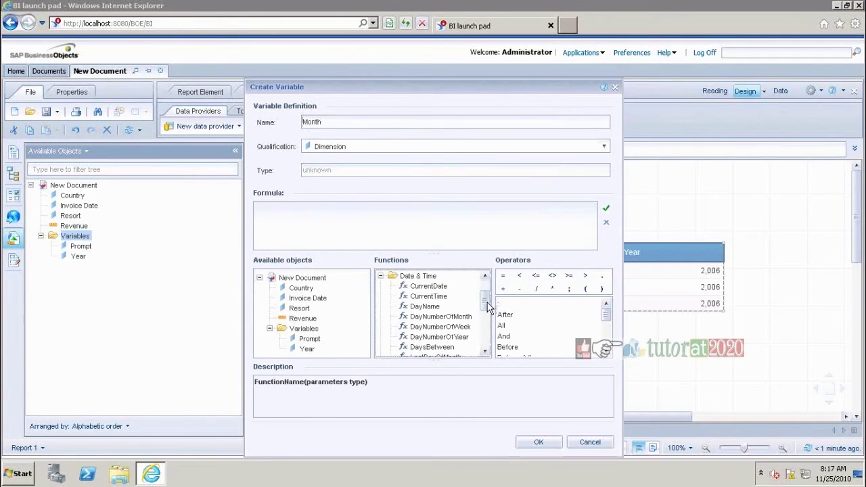
drag(487, 304, 472, 339)
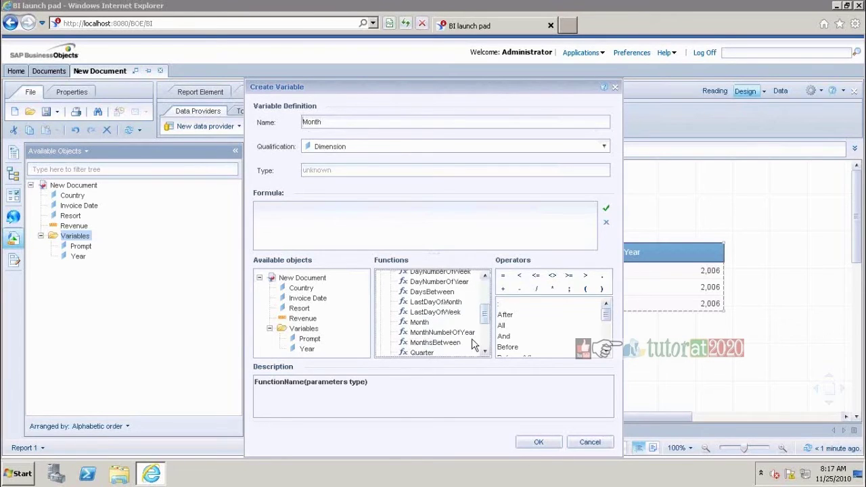
double_click(467, 334)
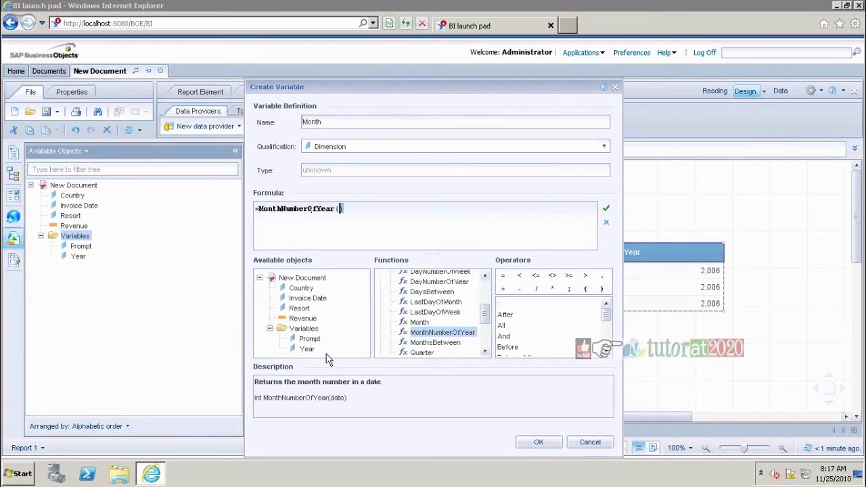
double_click(309, 339)
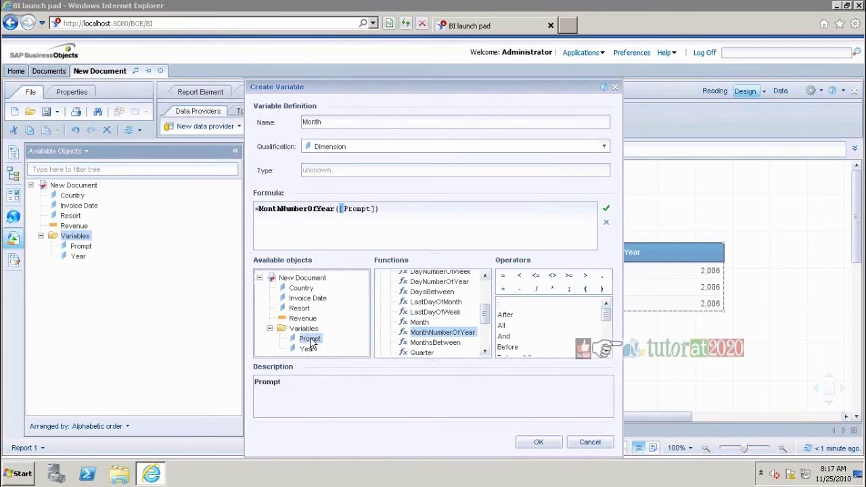
click(607, 210)
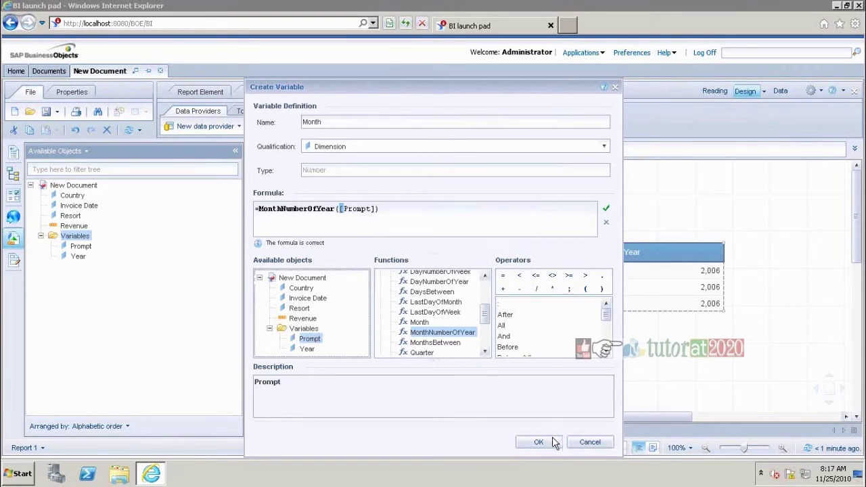
click(552, 442)
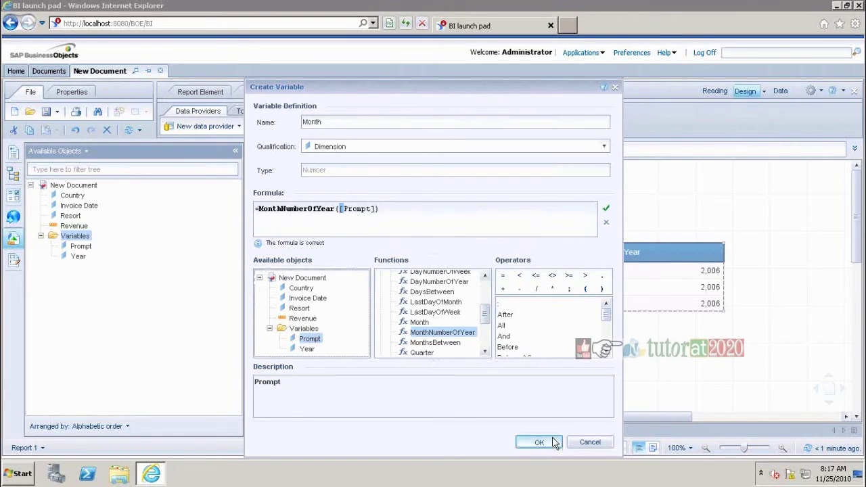
drag(533, 237, 721, 254)
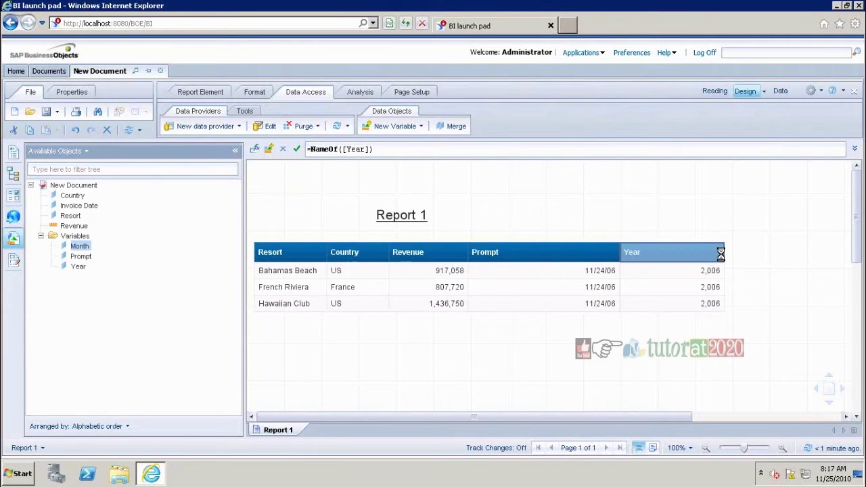
right_click(76, 236)
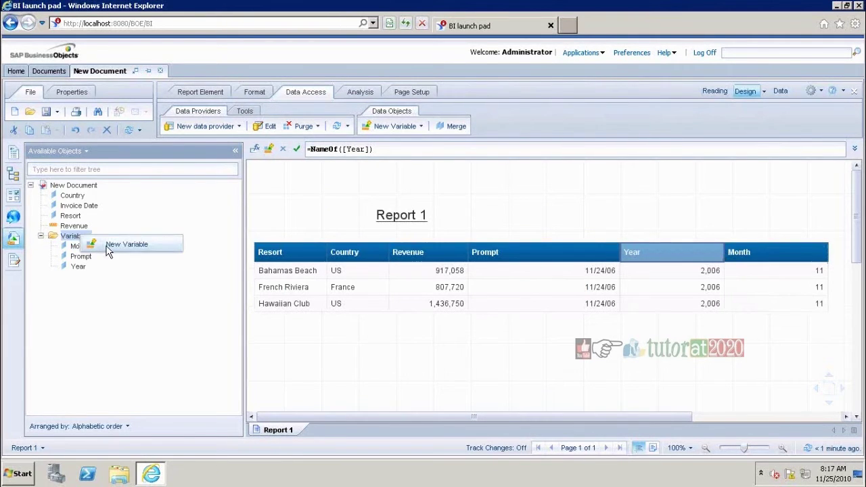
Create a Date variable =DayNumberOfMonth([Prompt]) and add it as a table column after Prompt.
click(108, 250)
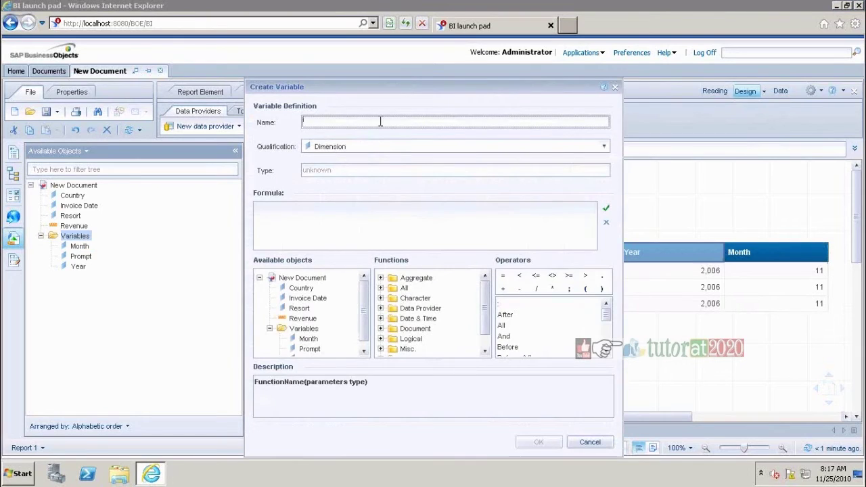
text(Date)
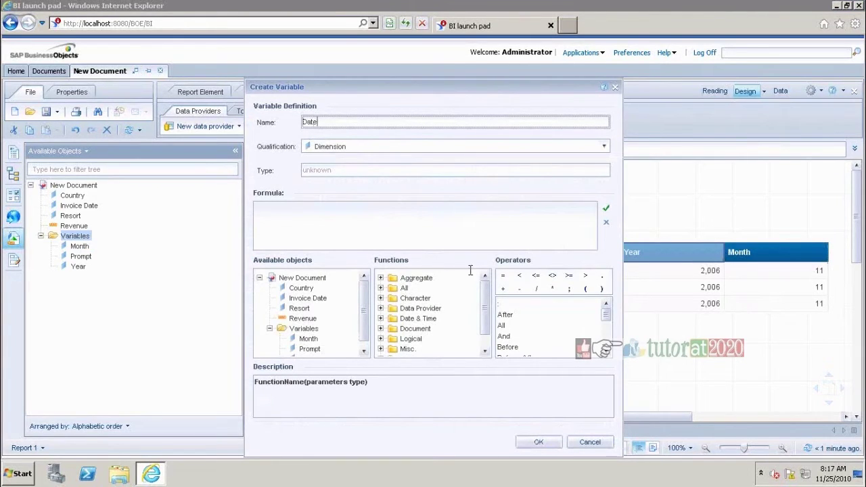
double_click(391, 319)
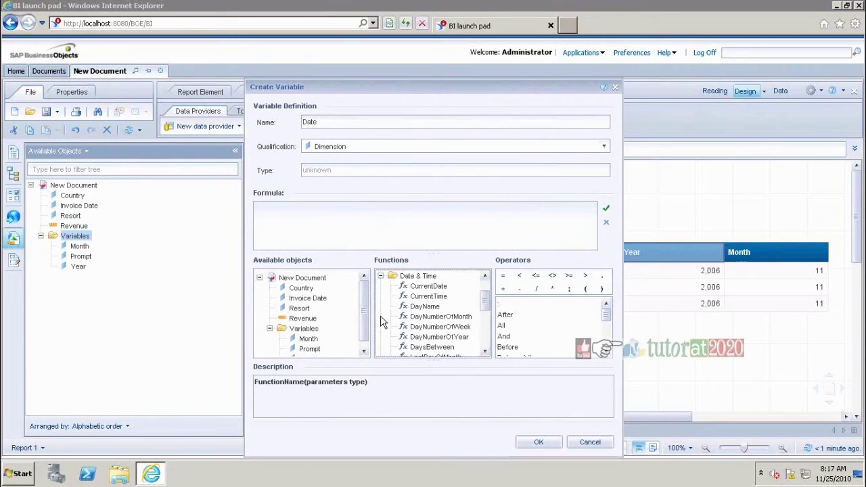
double_click(460, 316)
key(Left)
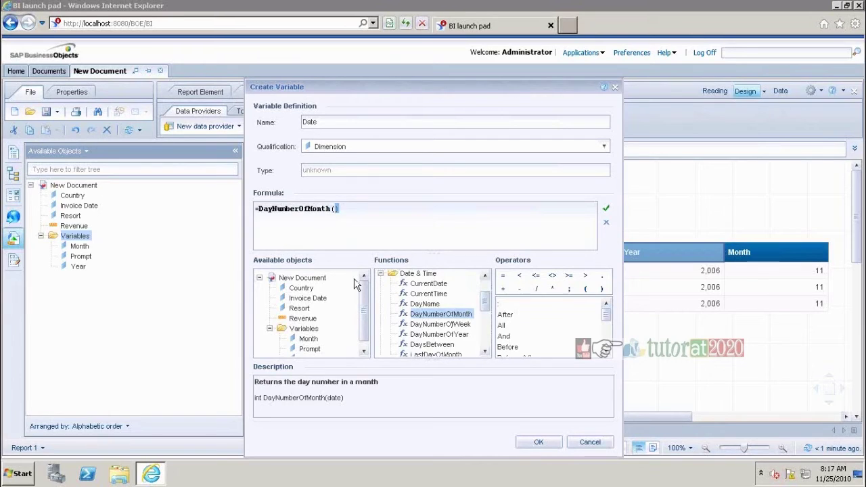
click(311, 350)
double_click(312, 349)
click(535, 442)
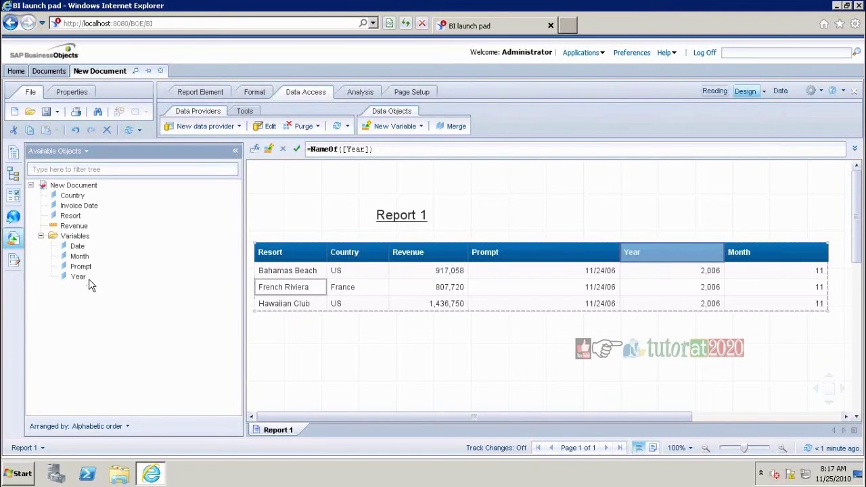
click(77, 246)
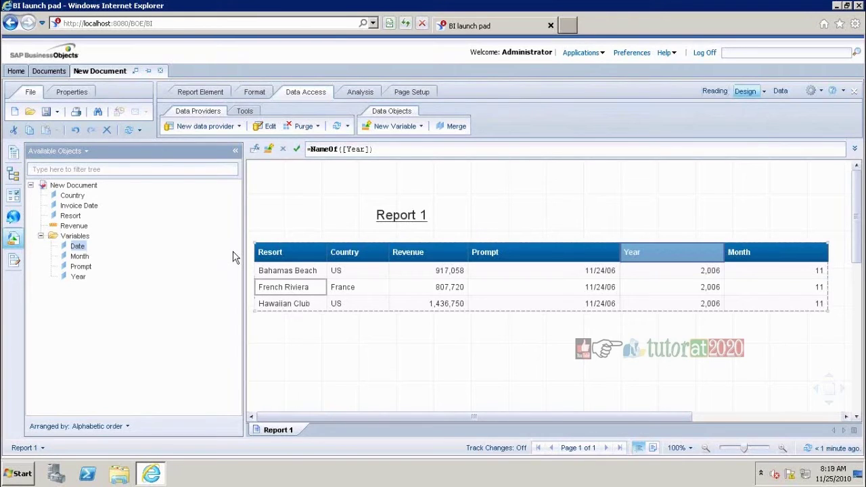
drag(233, 257, 614, 249)
Rename the Date variable to Day and confirm the modification warning.
right_click(78, 247)
click(110, 256)
drag(361, 122, 284, 121)
text(Da)
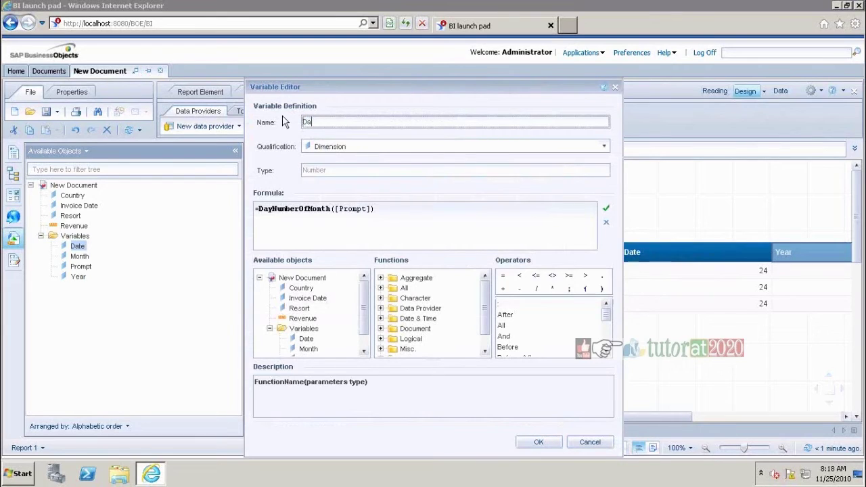
text(y)
click(540, 442)
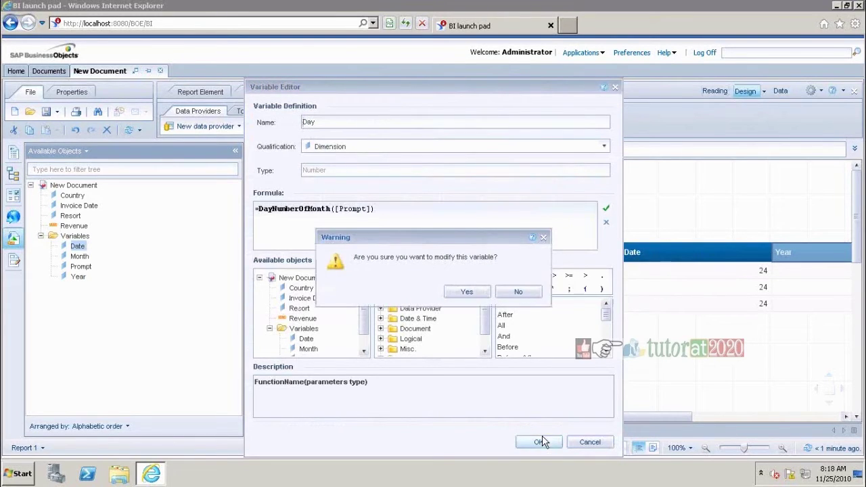
click(470, 291)
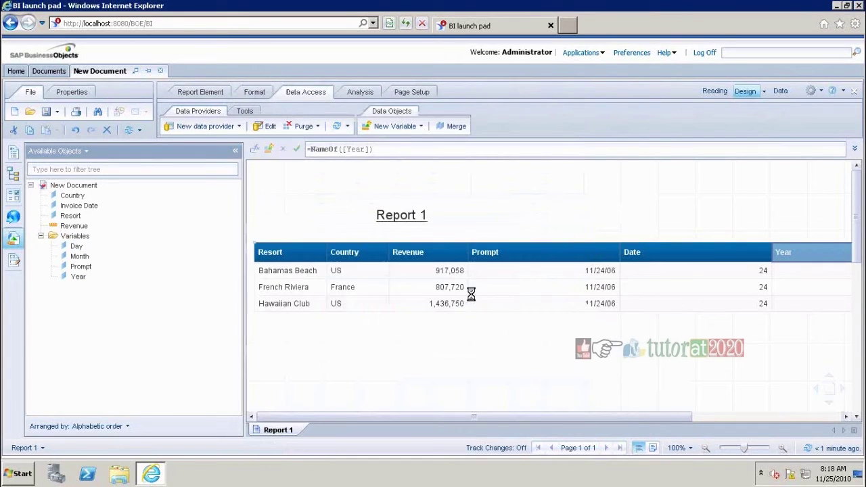
right_click(80, 237)
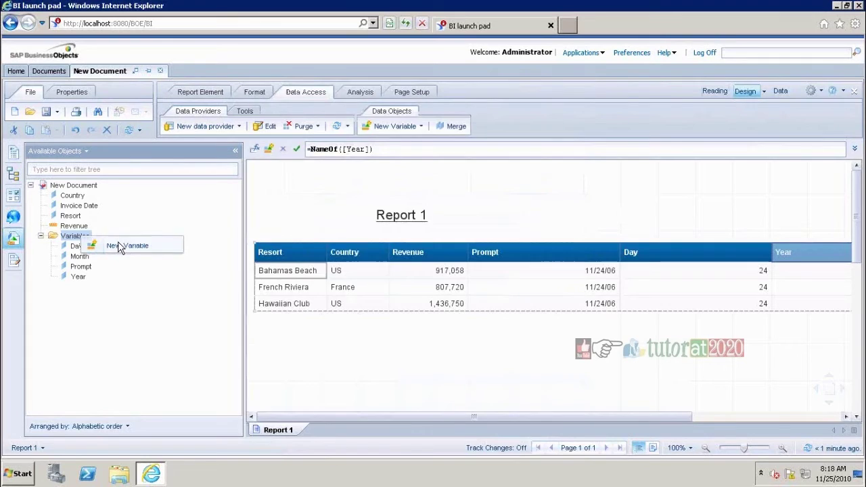
Create a D_Year variable with the validated formula =Year([Invoice Date]).
click(126, 246)
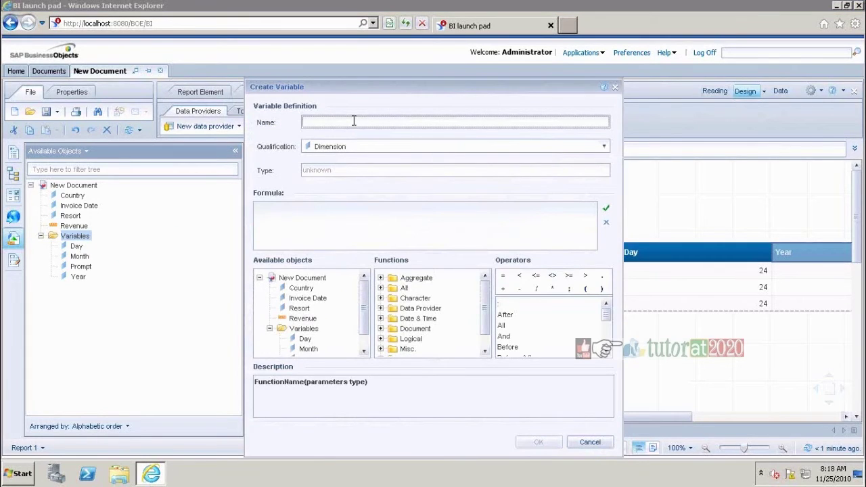
text(D_Year)
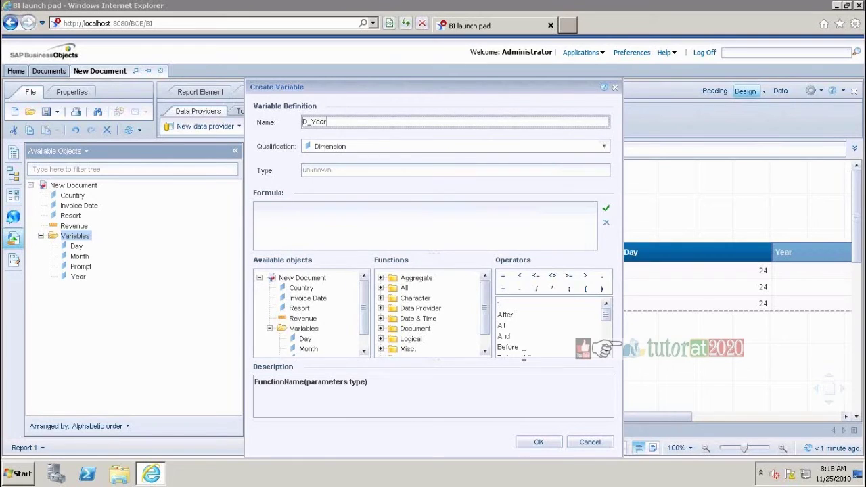
click(381, 318)
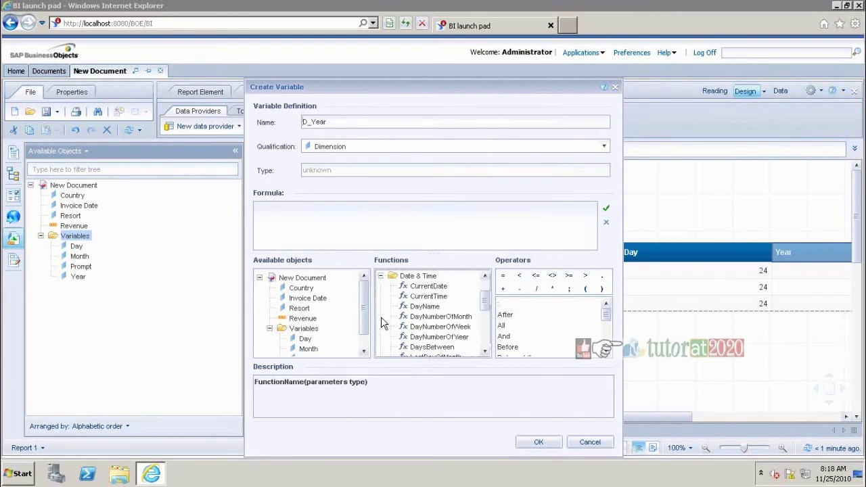
drag(484, 306, 457, 333)
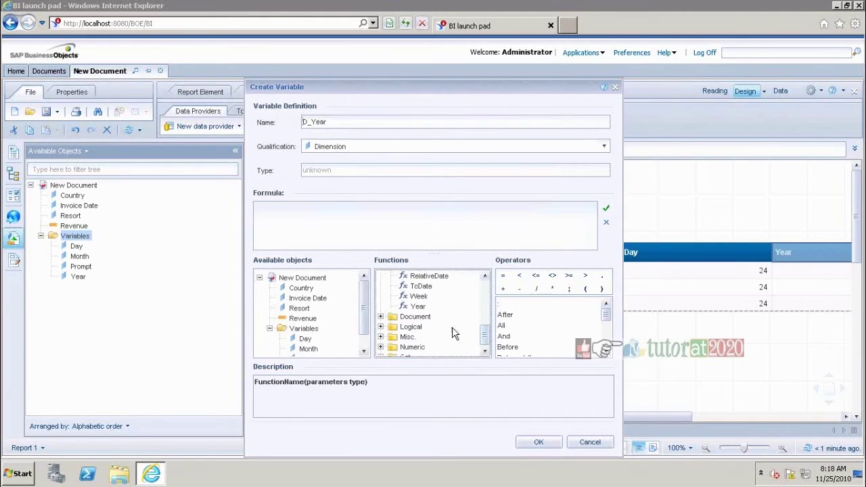
double_click(418, 307)
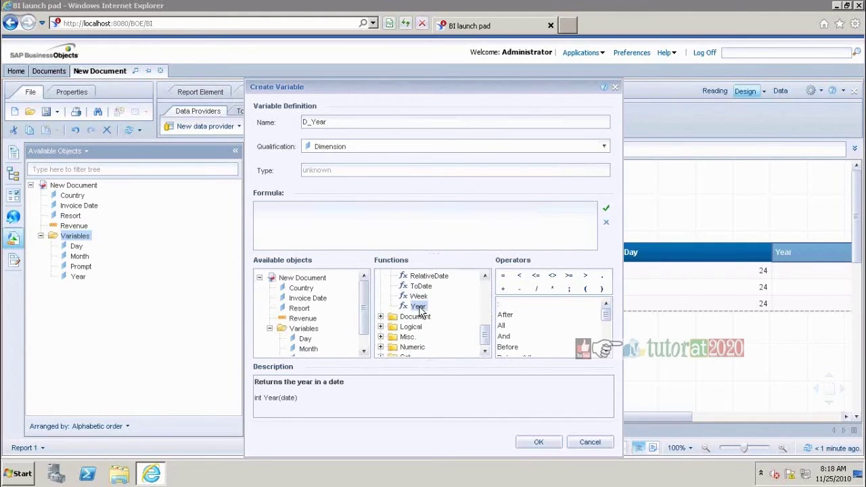
click(311, 299)
double_click(311, 299)
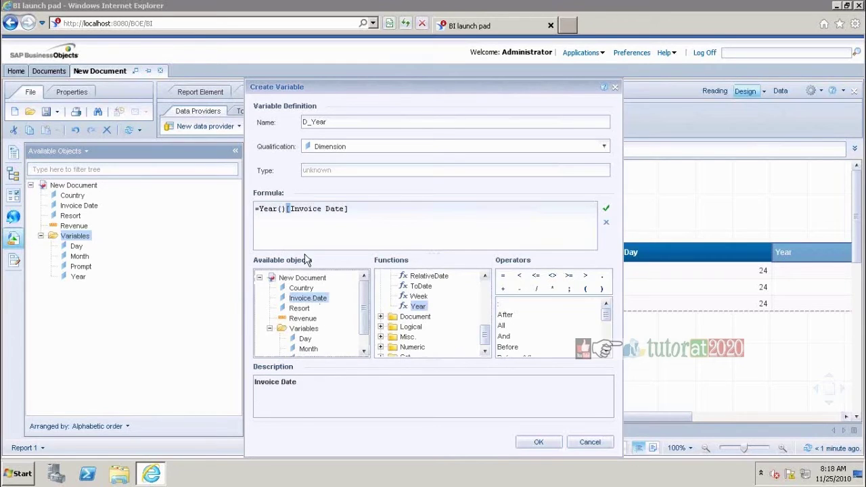
click(282, 208)
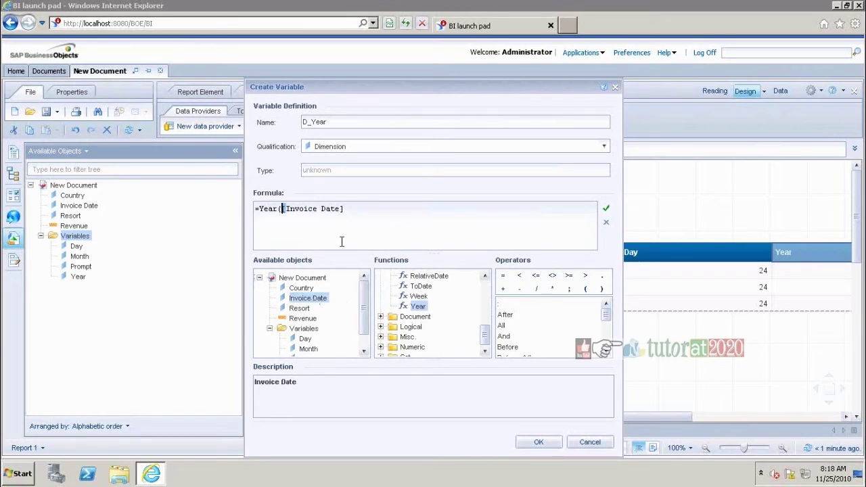
text())
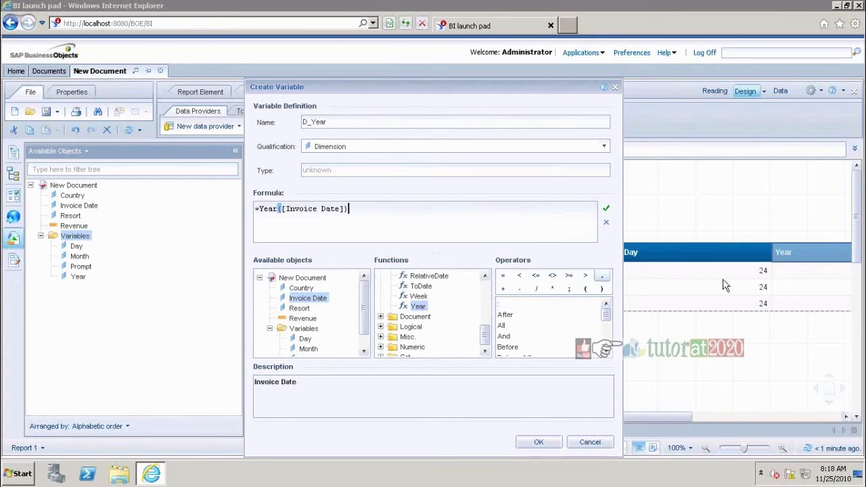
click(607, 209)
click(541, 442)
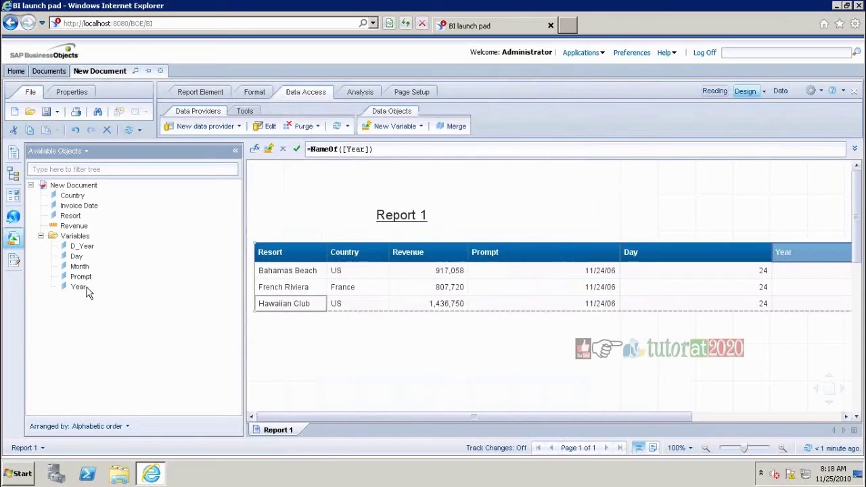
Preview D_Year as a table column, then drag it back out.
click(88, 248)
drag(132, 240, 327, 254)
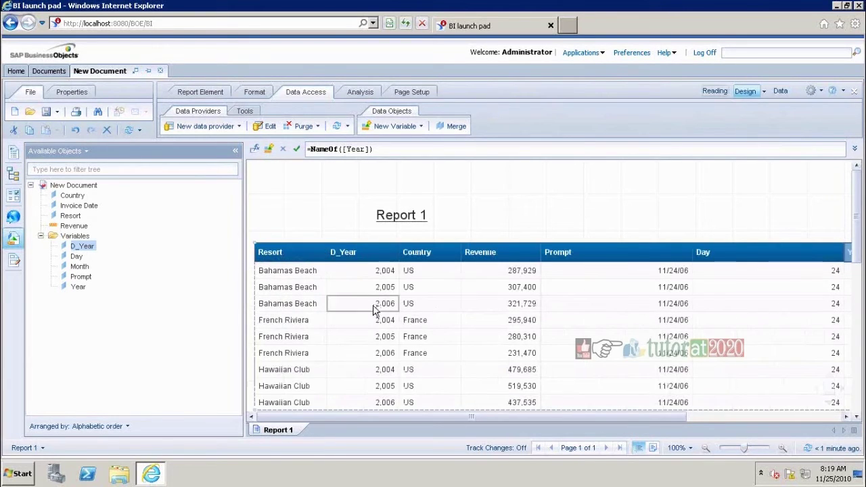
drag(369, 312, 79, 242)
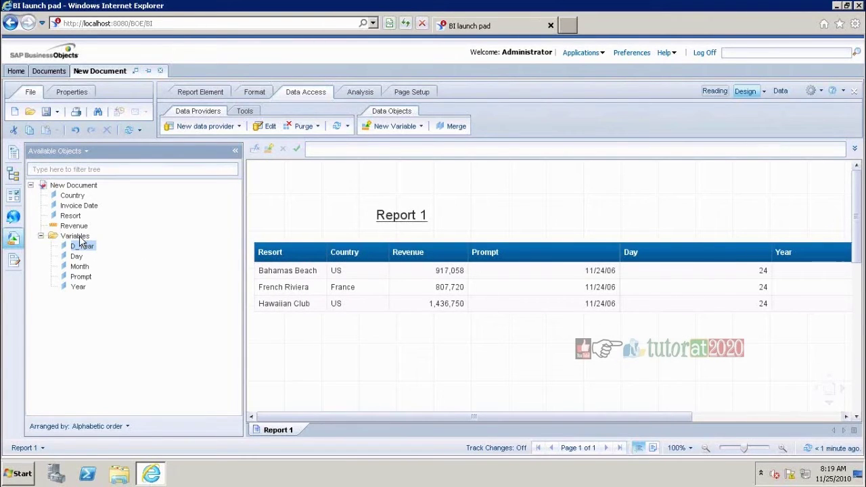
Create a variable named D_ with the validated formula =MonthNumberOfYear([Invoice Date]).
right_click(80, 242)
click(109, 247)
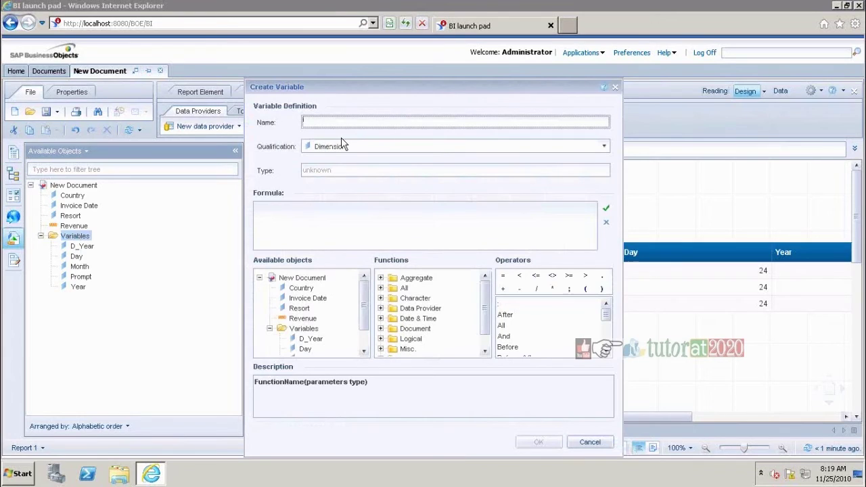
text(D_)
click(381, 318)
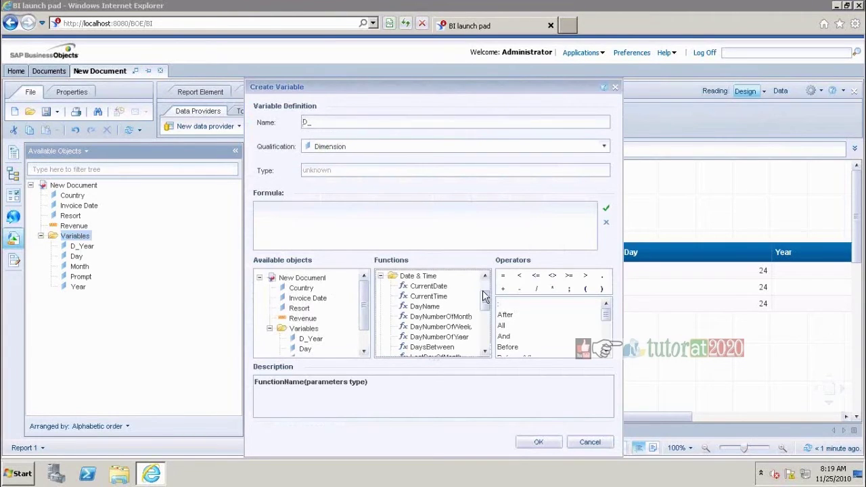
drag(486, 304, 486, 322)
double_click(464, 337)
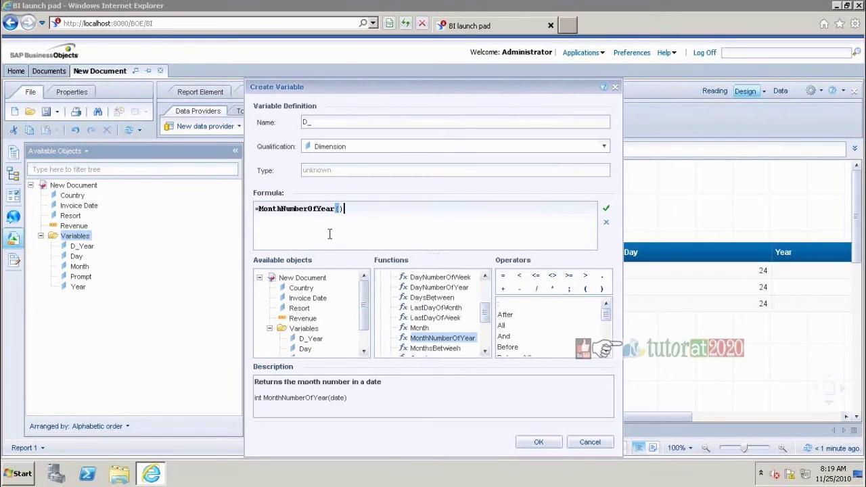
double_click(308, 298)
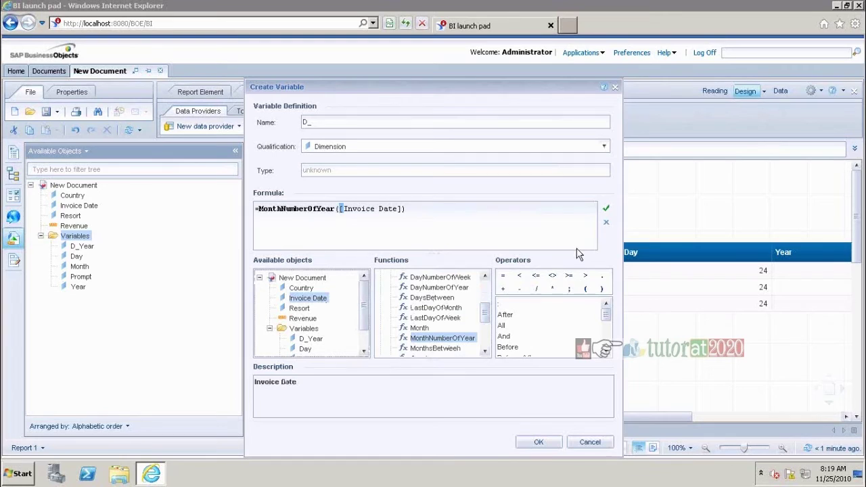
click(606, 209)
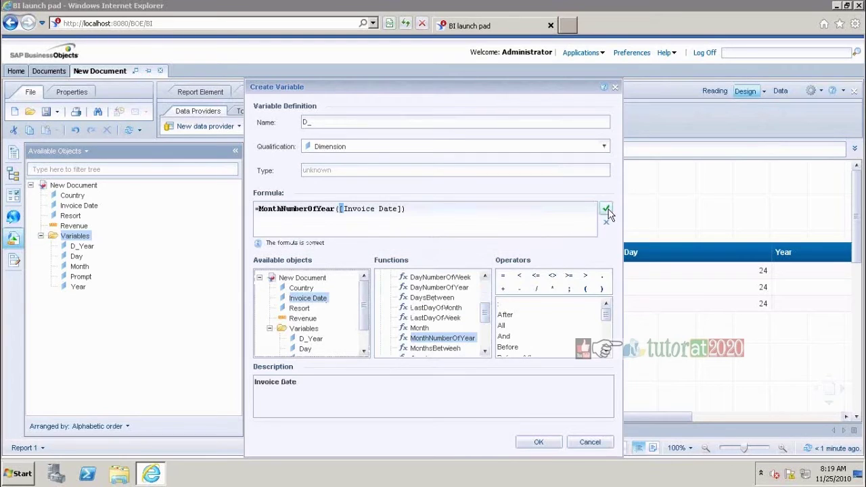
click(548, 442)
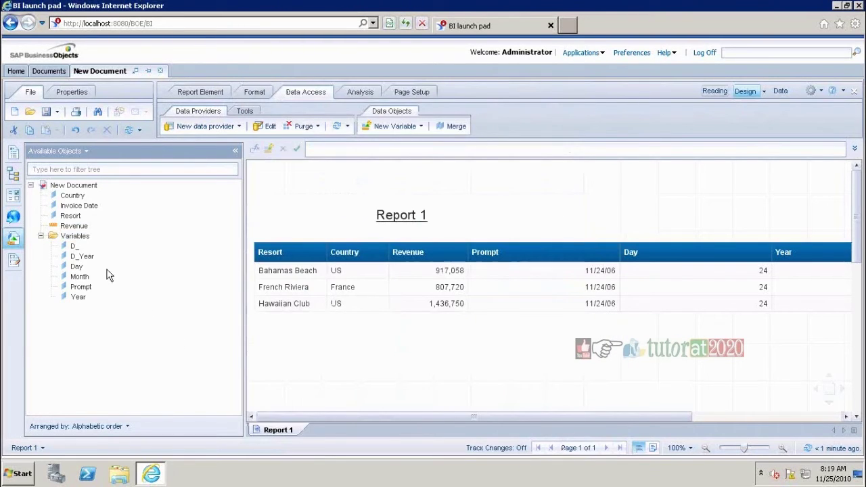
Rename the D_ variable to D_Month and confirm the modification.
double_click(75, 246)
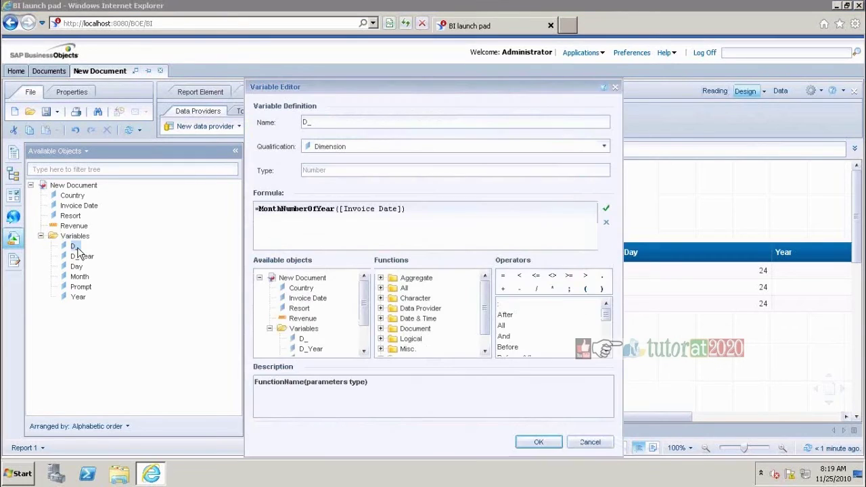
click(360, 123)
text(Month)
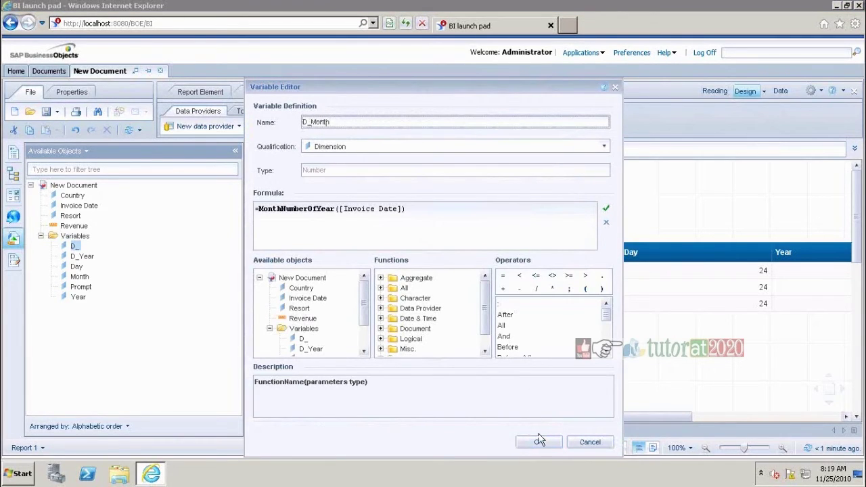
click(539, 442)
click(467, 291)
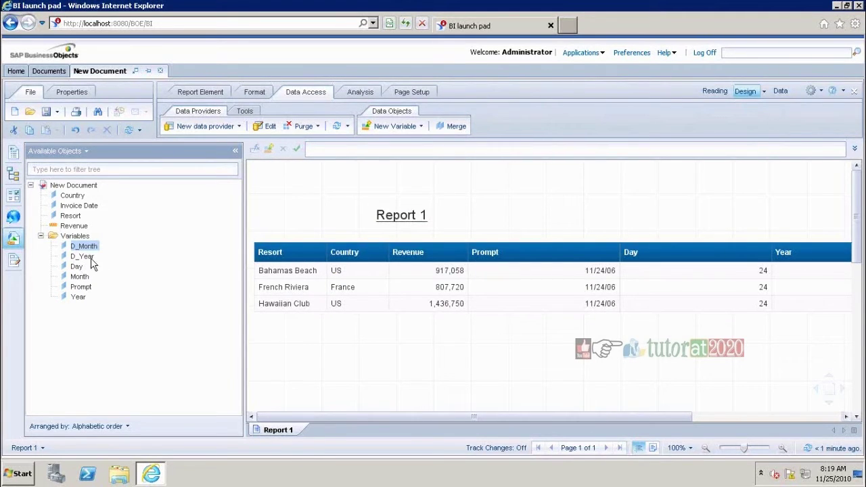
Preview D_Month as a table column, then delete that column.
drag(95, 249, 323, 251)
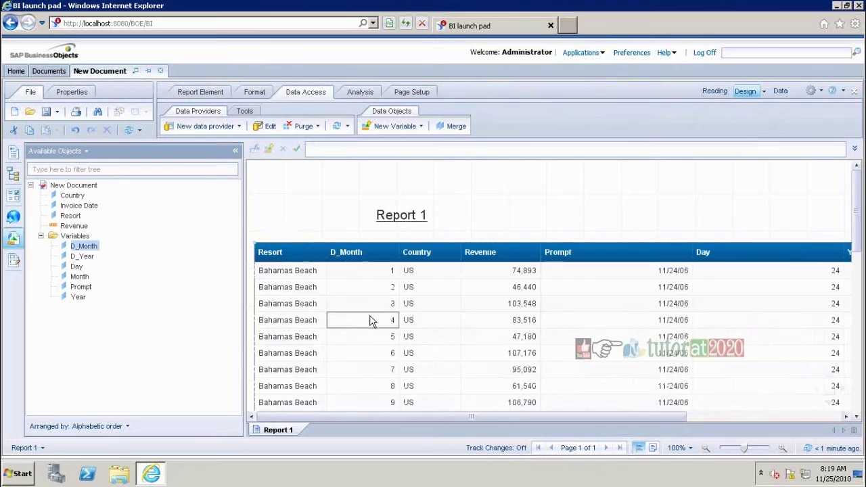
click(371, 319)
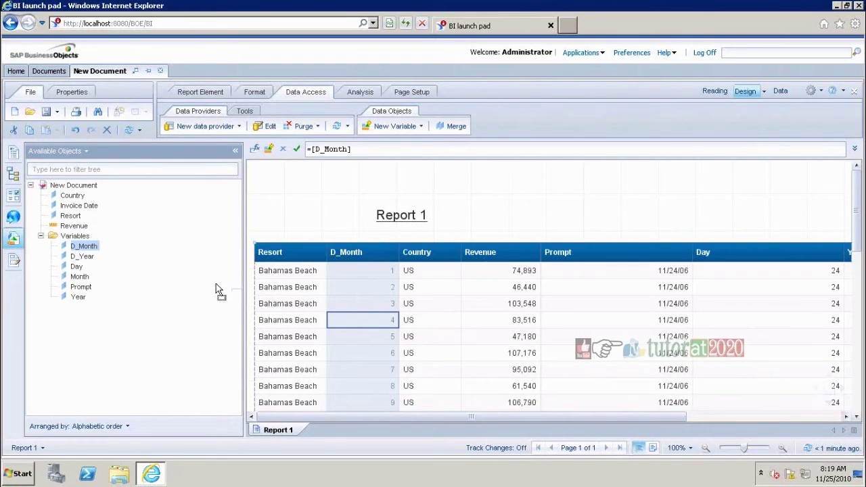
key(Delete)
Create a D_day variable with the validated formula =DayNumberOfMonth([Invoice Date]).
right_click(84, 238)
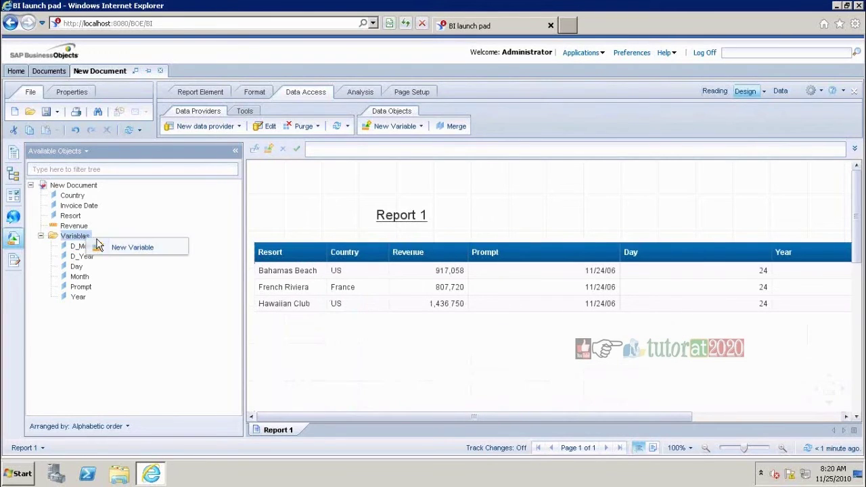
click(129, 247)
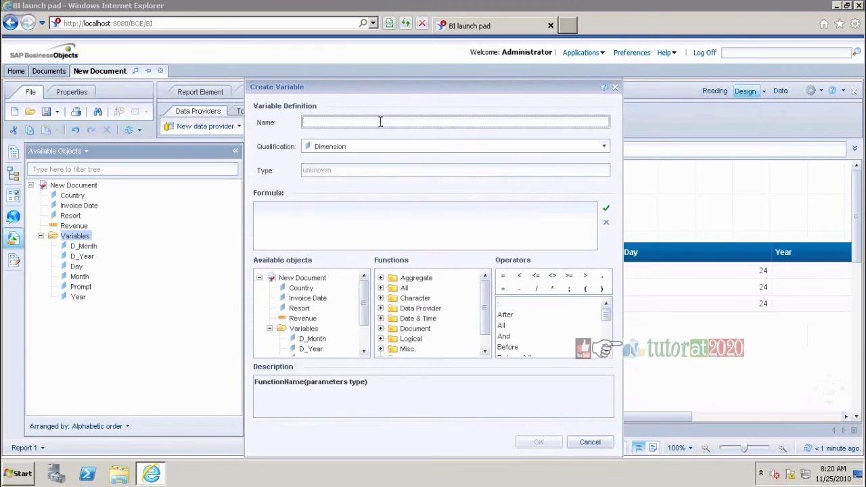
text(D_day.)
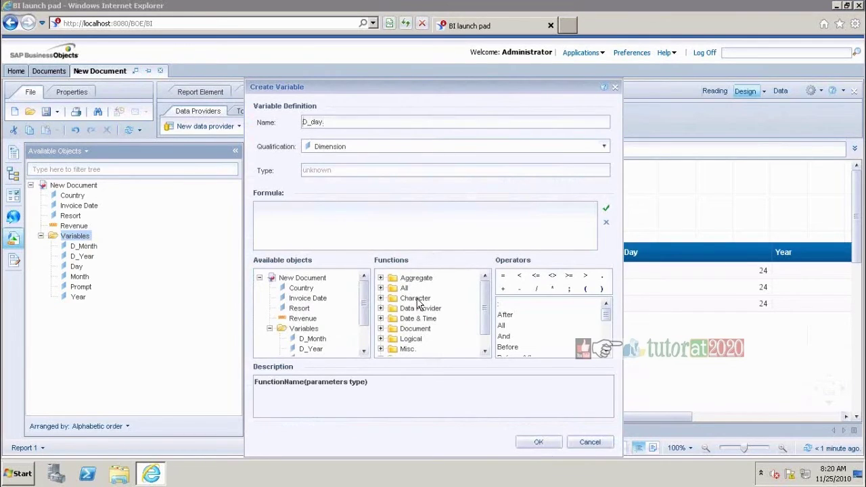
click(381, 318)
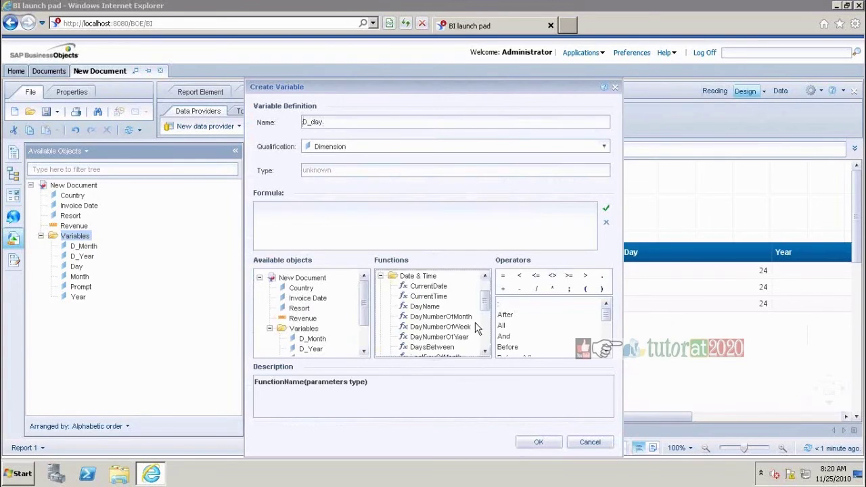
mouse_move(486, 308)
mouse_down()
mouse_move(485, 330)
mouse_move(485, 307)
mouse_up()
double_click(443, 296)
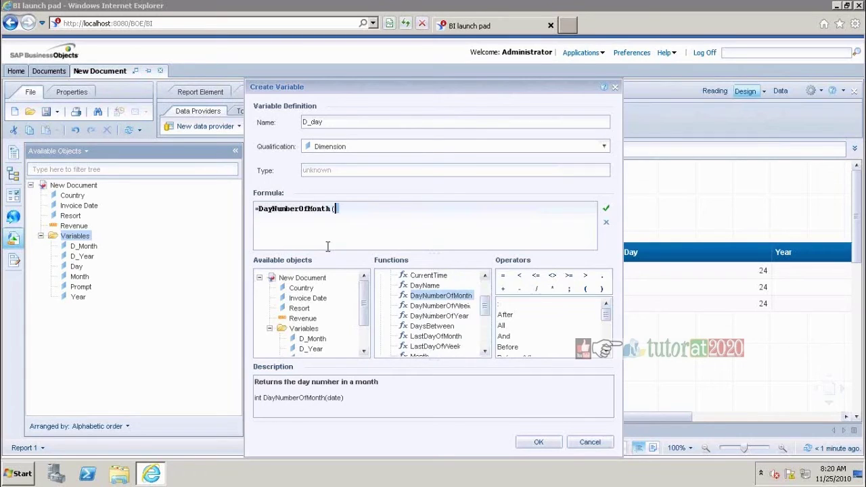
double_click(316, 302)
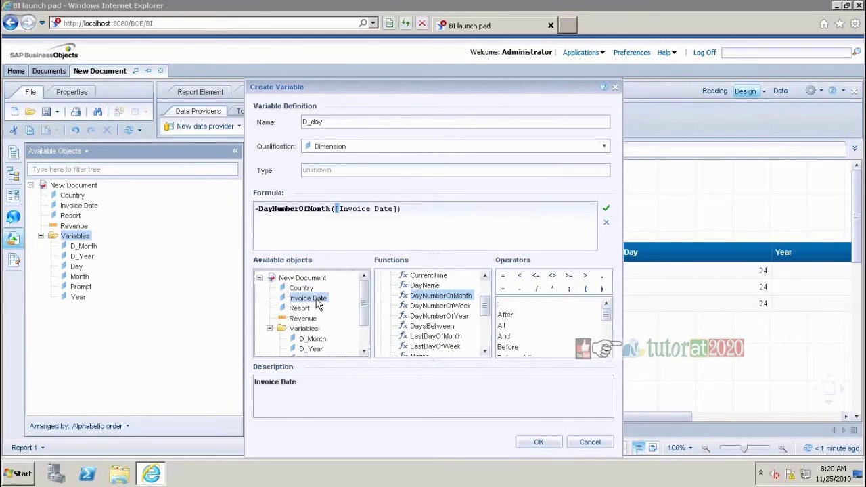
click(606, 208)
click(539, 442)
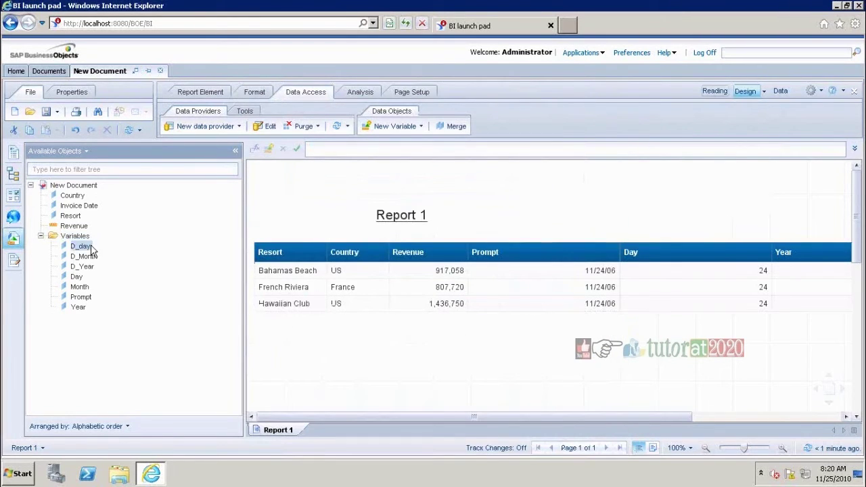
Preview D_day as a table column, then drag it back out of the table.
mouse_move(93, 251)
mouse_down()
mouse_move(332, 265)
mouse_move(323, 252)
mouse_up()
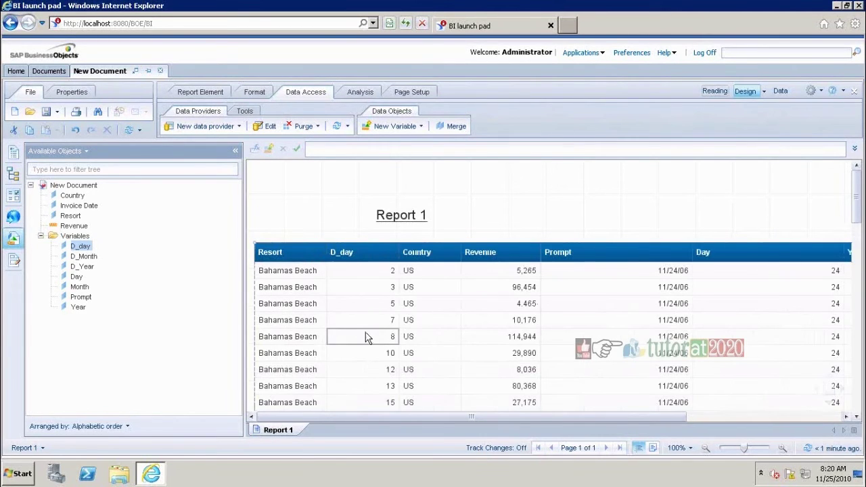
click(371, 341)
drag(370, 341, 151, 264)
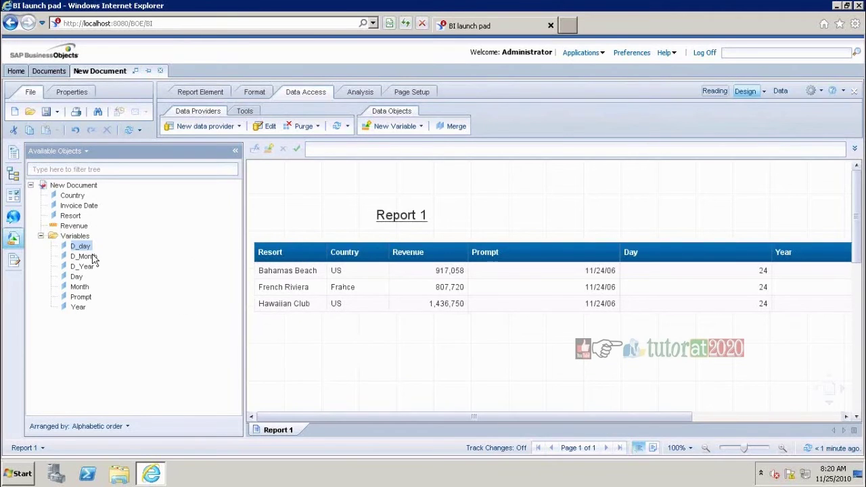
click(75, 237)
Start a Sales Revenue (2005) variable with the formula =sum([Revenue]).
right_click(76, 236)
click(128, 245)
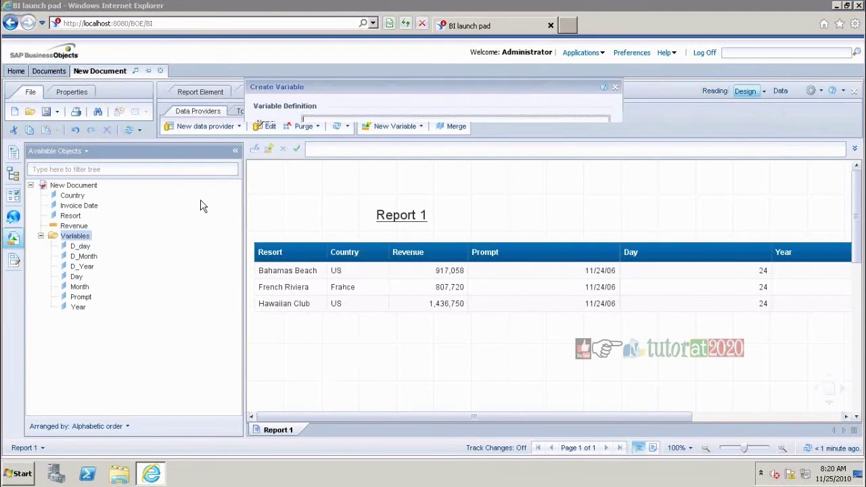
text(Sa)
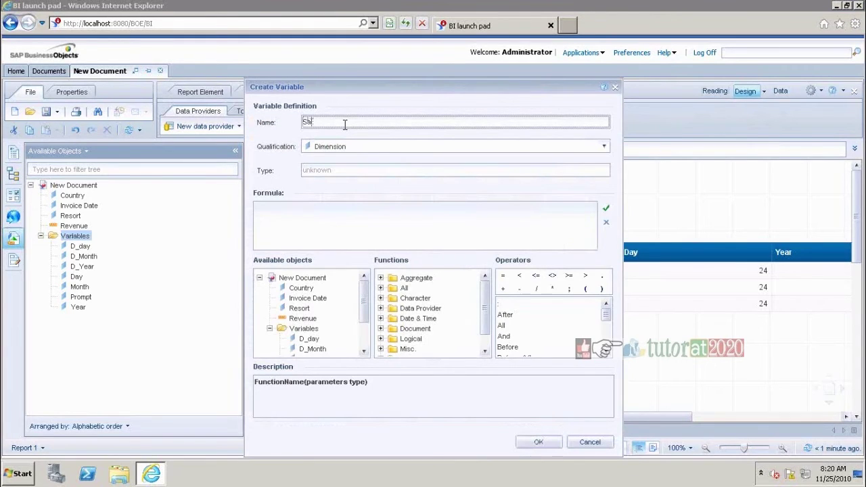
text(les Re)
text(ven)
text(ue)
text( (20)
text(05))
text(=)
key(BackSpace)
click(373, 227)
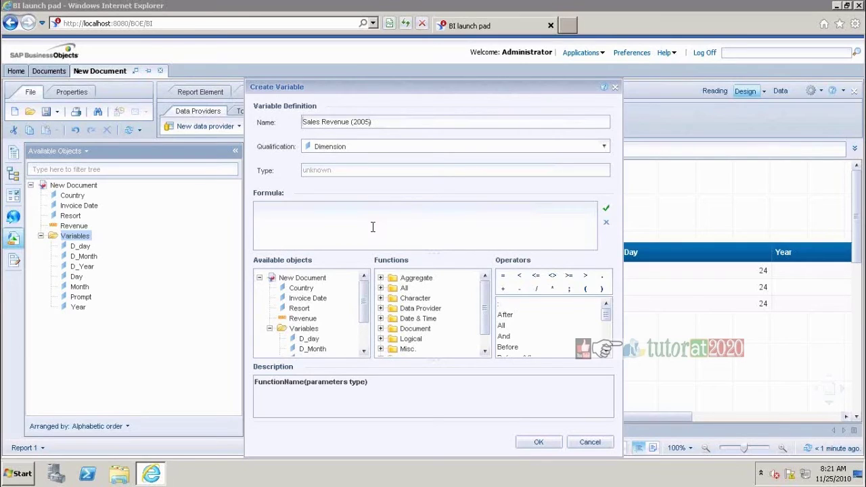
text(=sum())
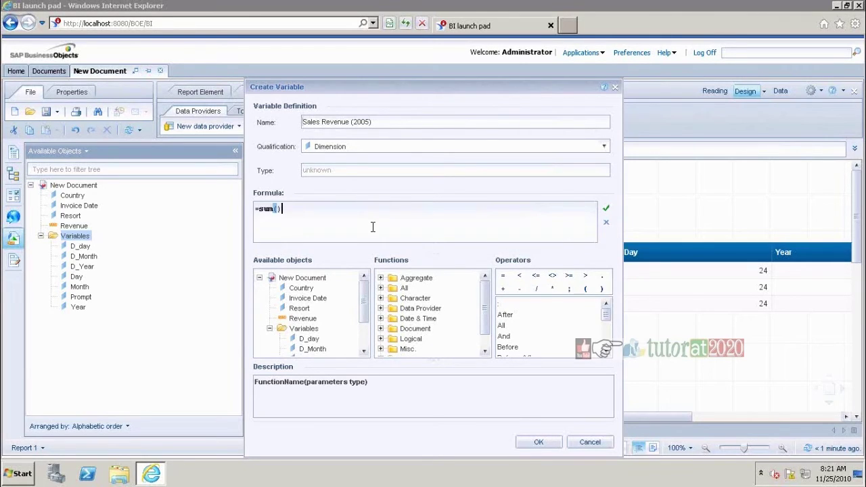
key(Left)
click(303, 318)
double_click(313, 323)
Append the condition where ([D_Year]=2005) to the sum formula.
click(334, 213)
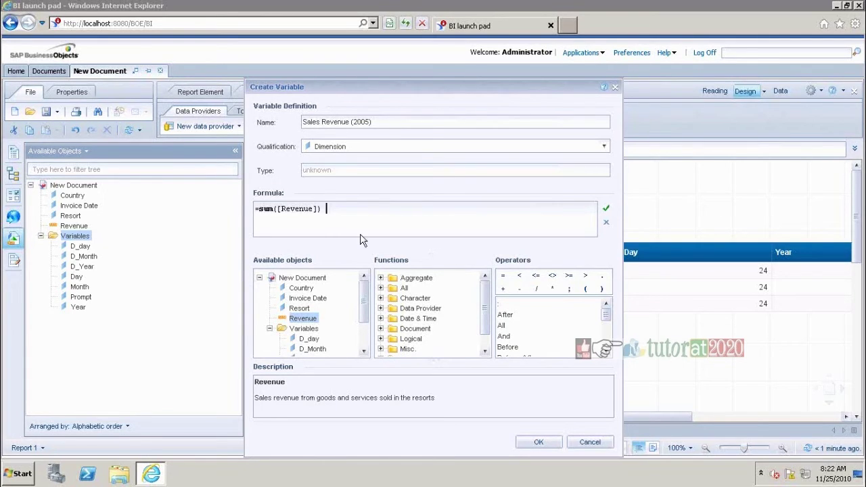
text(where)
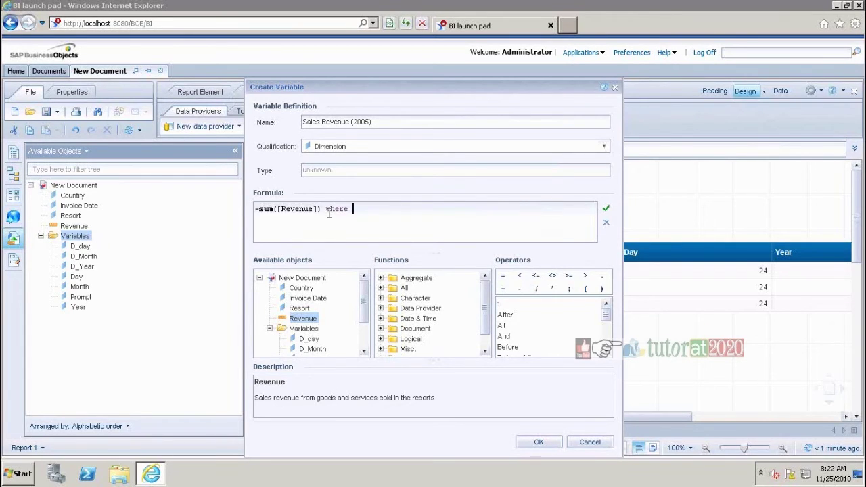
click(365, 334)
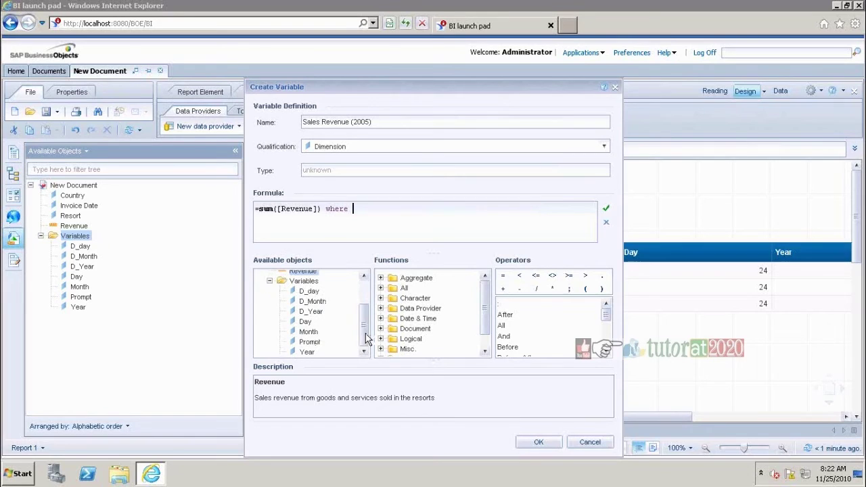
double_click(317, 313)
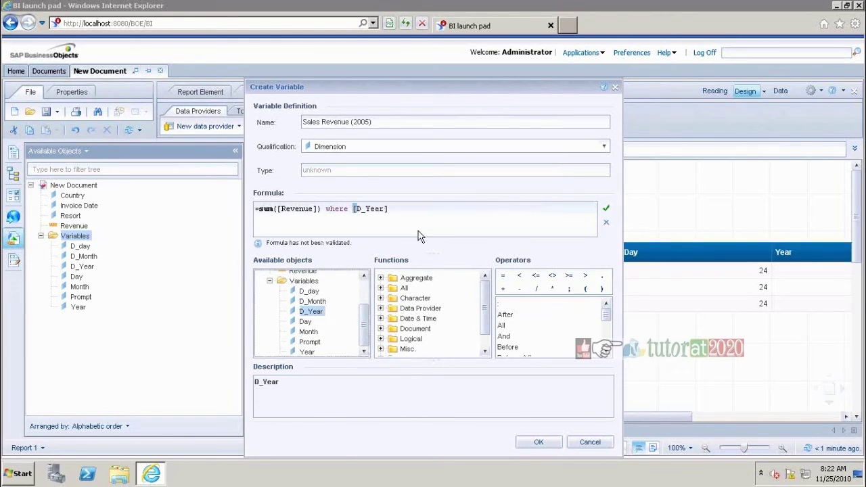
text(=)
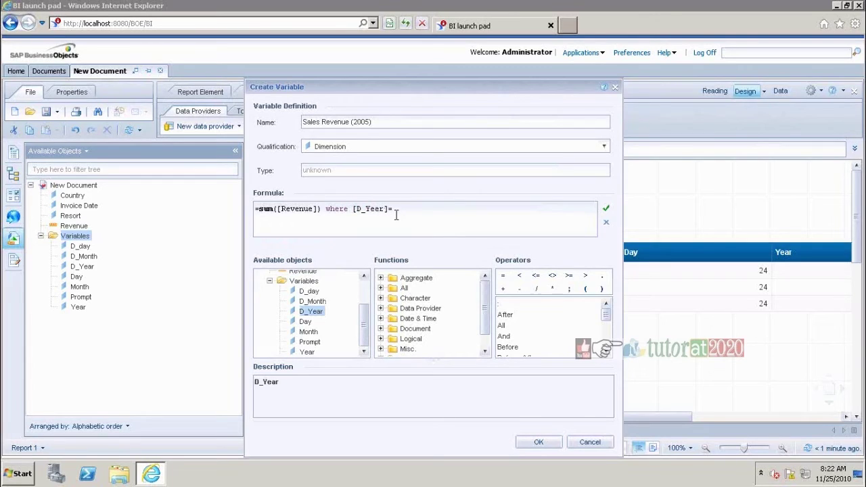
text("2)
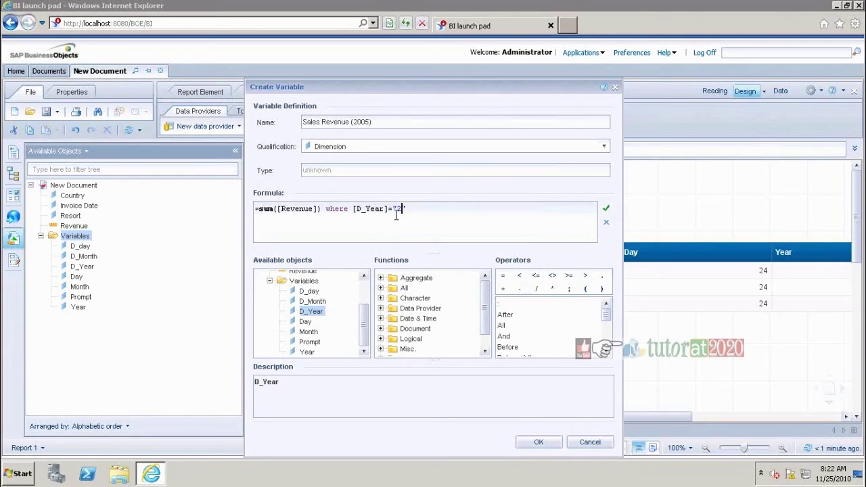
text(00"5)
key(Right)
text())
key(ctrl+Left)
key(ctrl+Left)
text(()
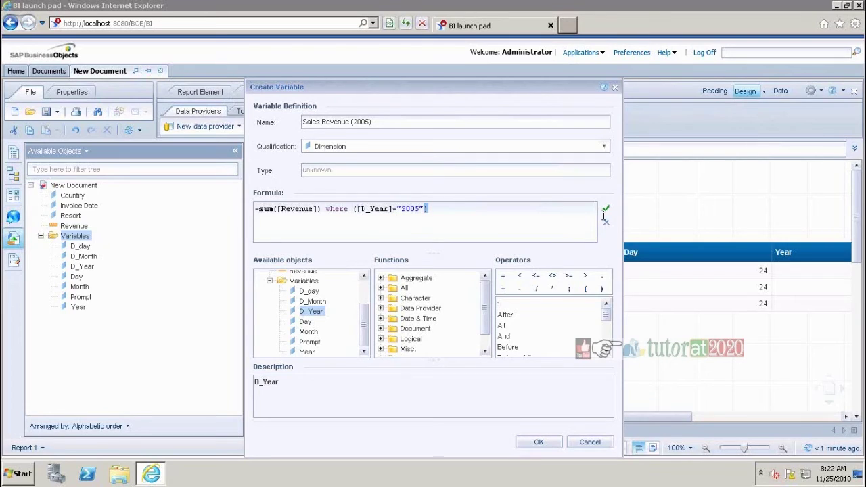
Fix 2005 to a number, validate the formula, and qualify the variable as a Measure.
click(605, 211)
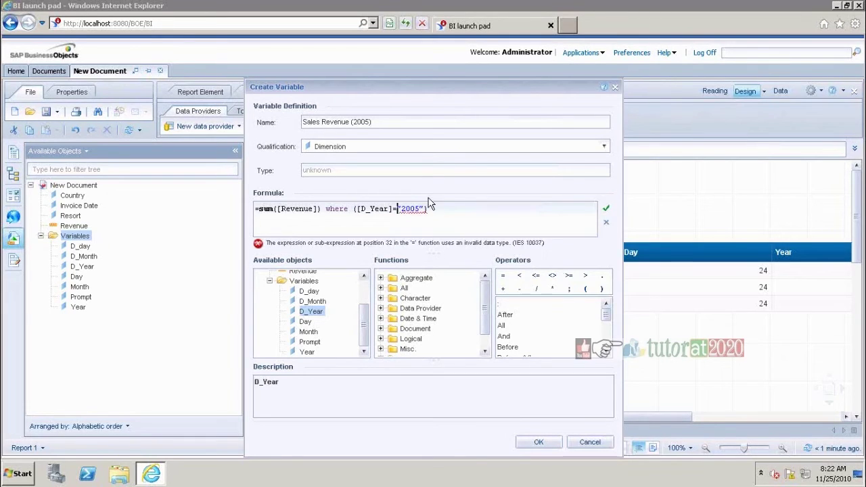
click(432, 210)
key(BackSpace)
key(BackSpace)
click(606, 210)
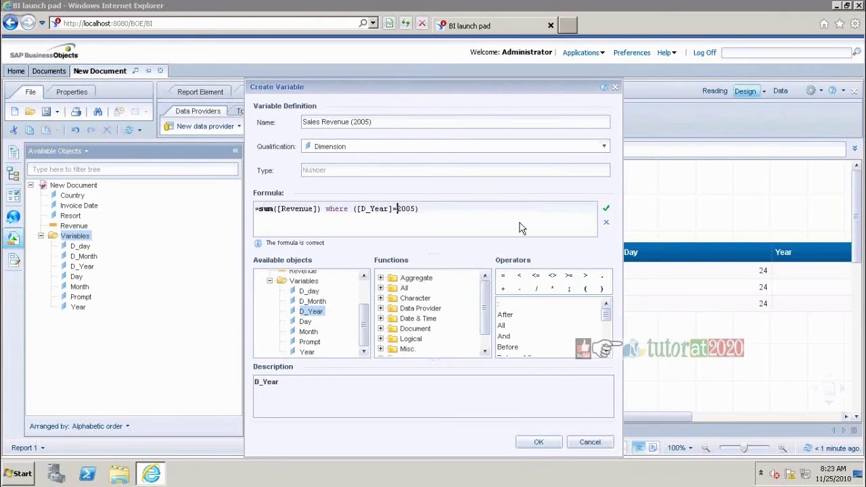
click(605, 147)
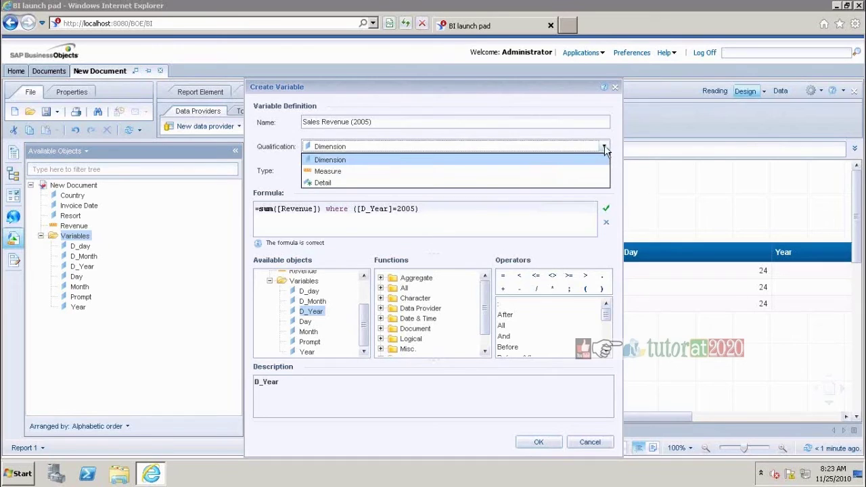
click(582, 171)
click(531, 442)
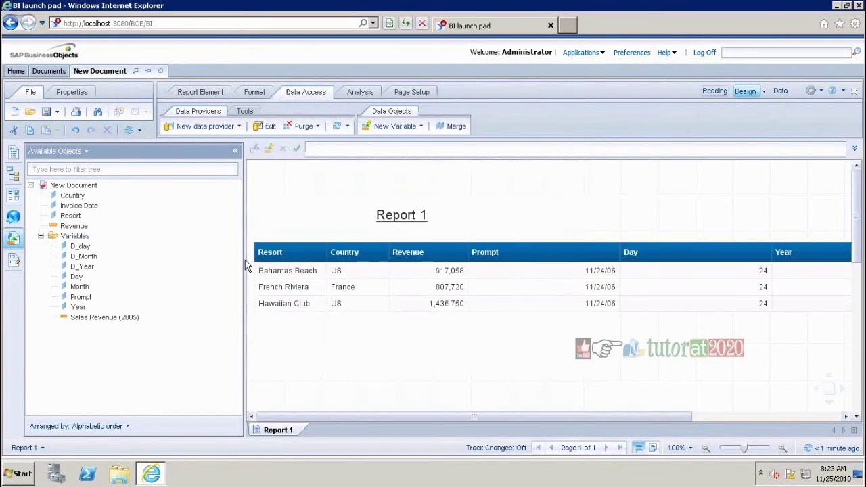
Insert Sales Revenue (2005) into the table before Revenue and widen its column.
drag(112, 320, 384, 254)
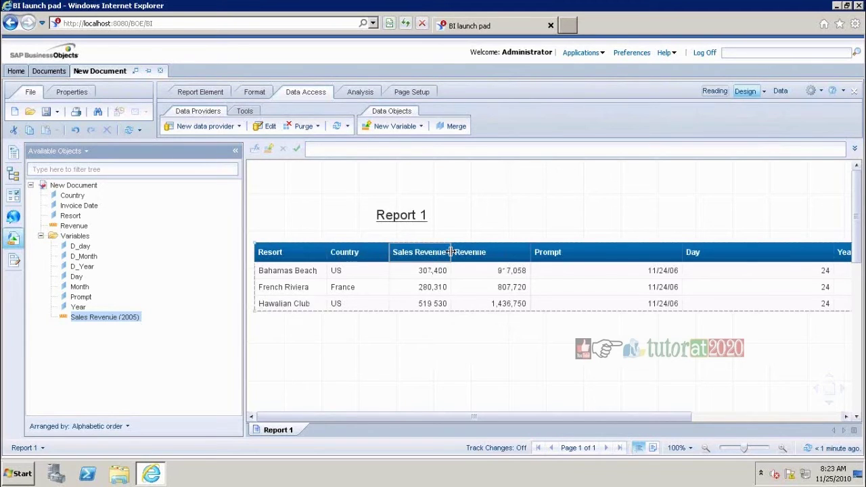
drag(450, 252, 503, 252)
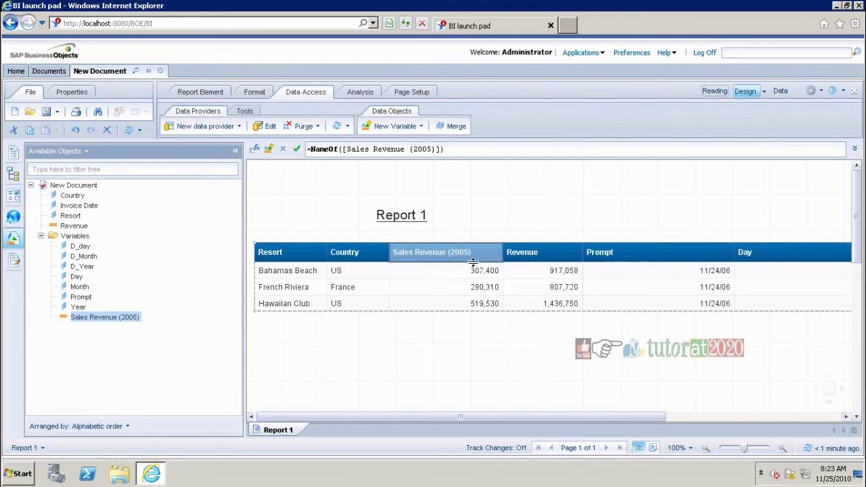
click(470, 278)
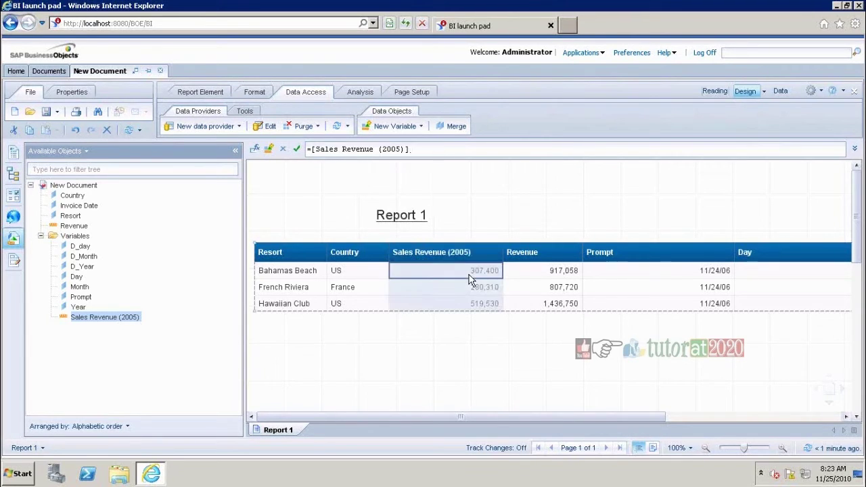
Add 'and [D_Month]=5' to the Sales Revenue (2005) condition and confirm the change.
right_click(128, 318)
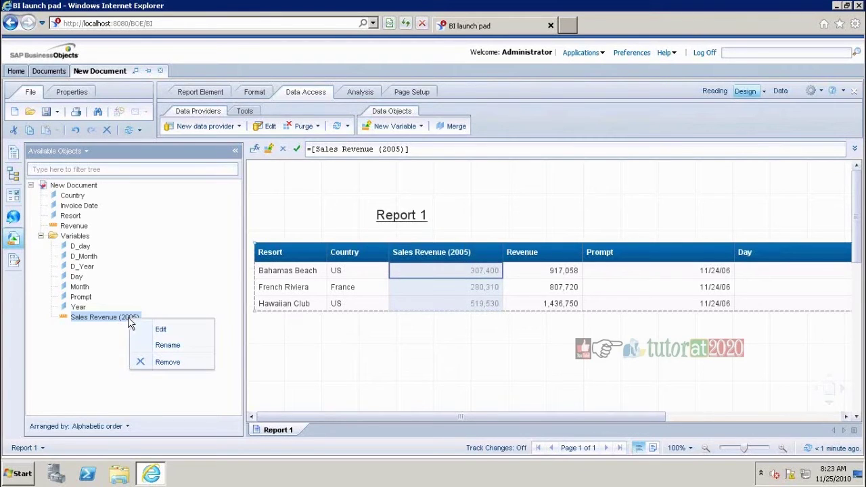
click(160, 329)
click(418, 209)
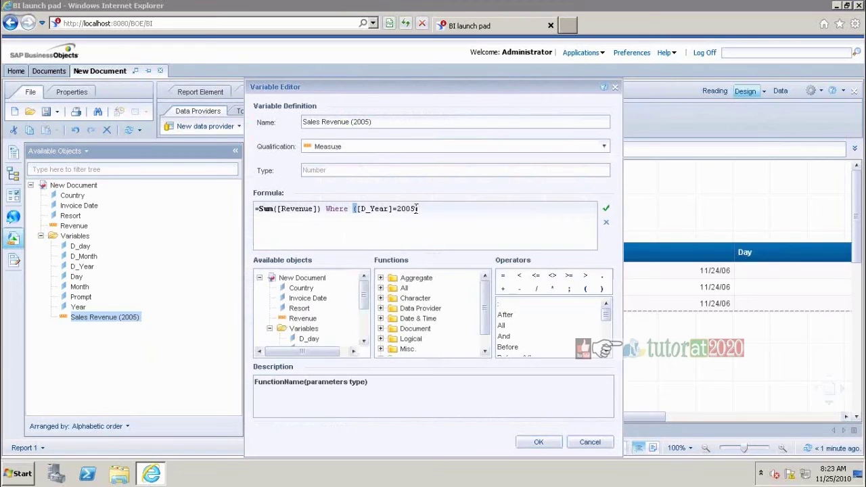
text(and)
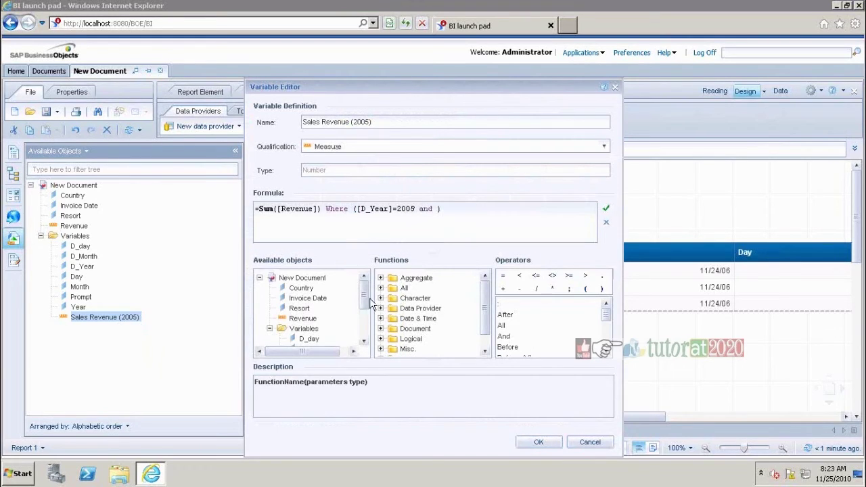
click(363, 342)
click(364, 342)
double_click(313, 327)
click(478, 217)
key(Left)
text(=5)
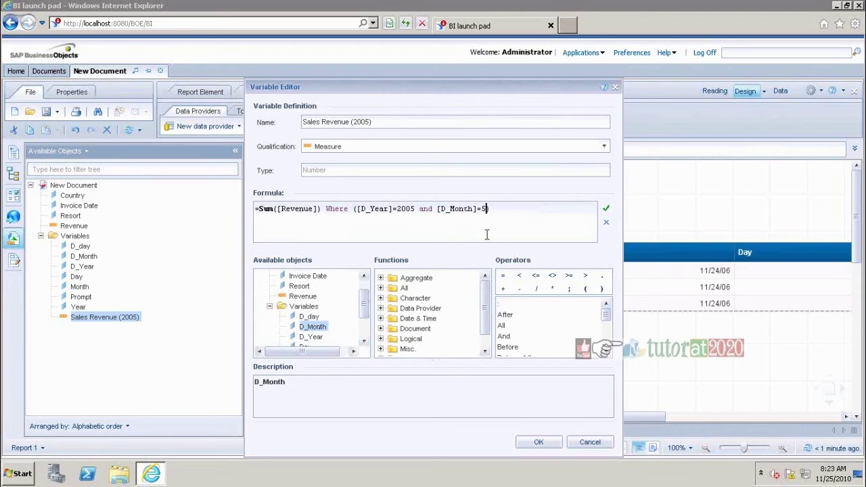
click(607, 211)
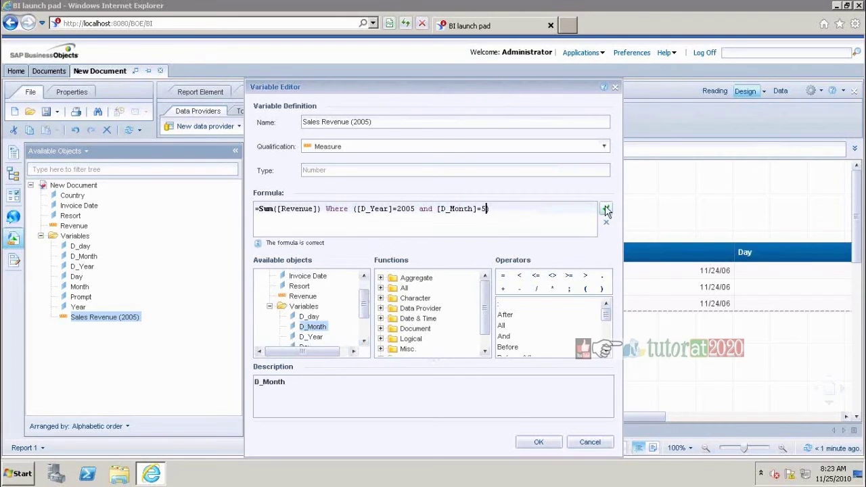
click(539, 442)
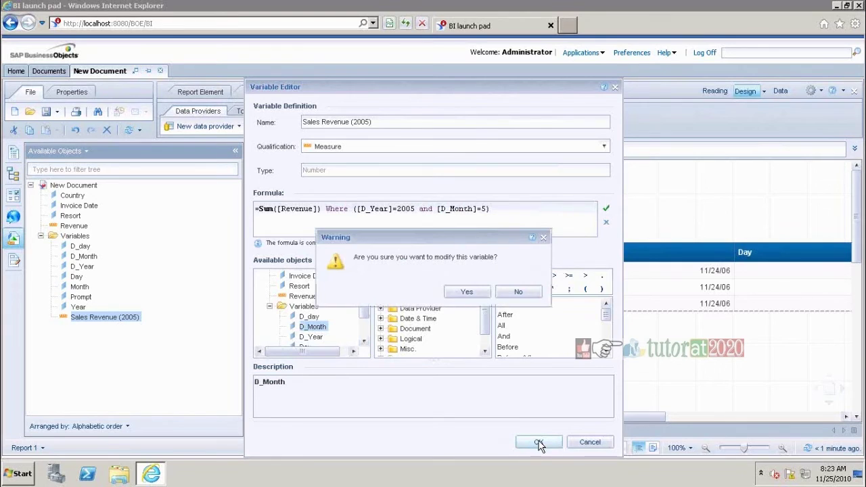
click(454, 292)
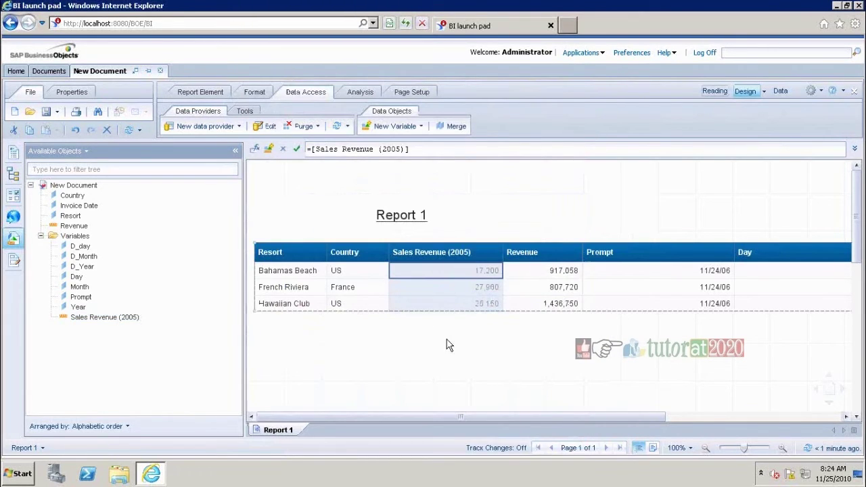
Change the Sales Revenue (2005) month condition from [D_Month]=5 to [D_Month]<5.
mouse_move(123, 324)
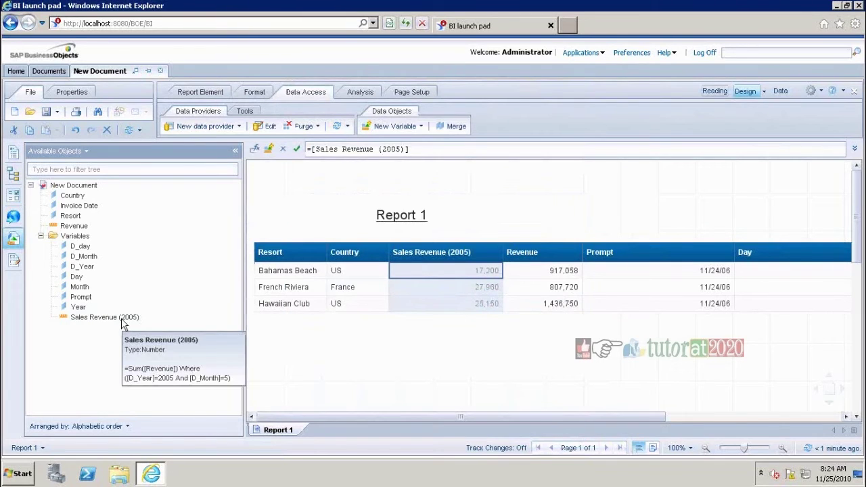
right_click(122, 321)
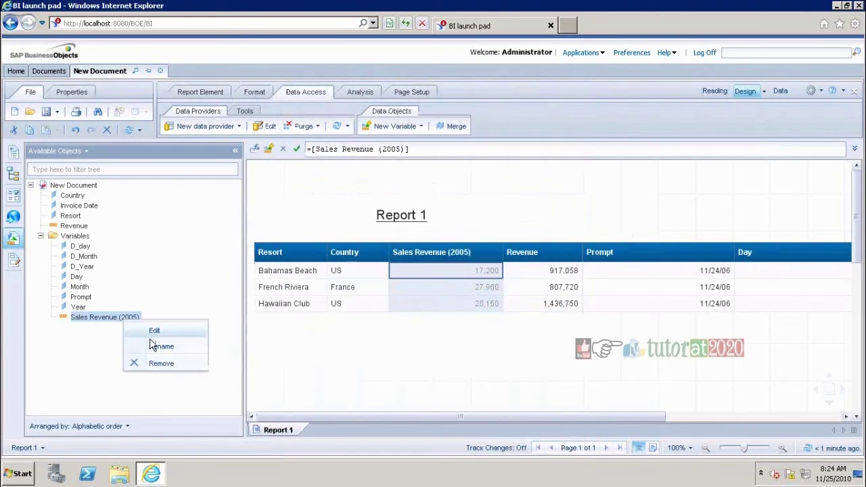
click(166, 332)
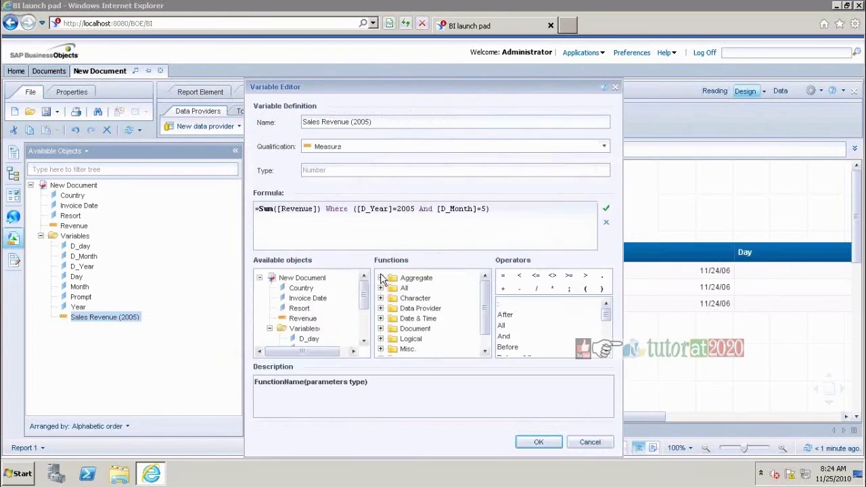
click(482, 210)
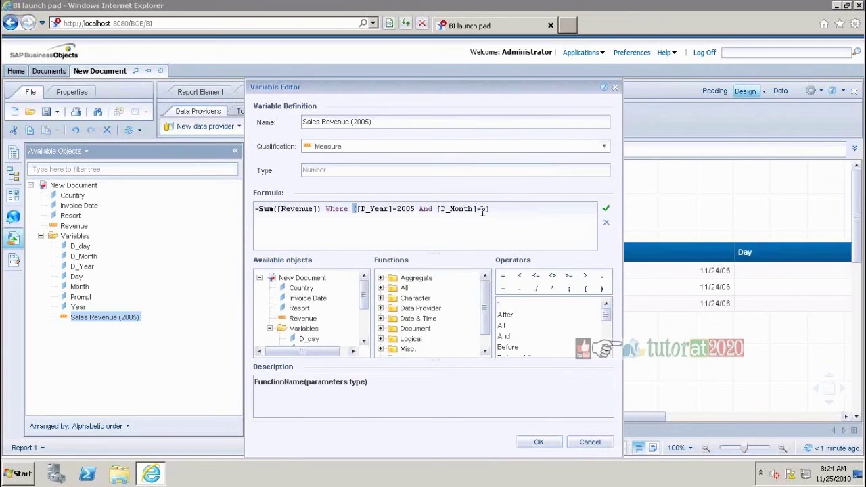
key(Left)
key(Left)
key(BackSpace)
text(<)
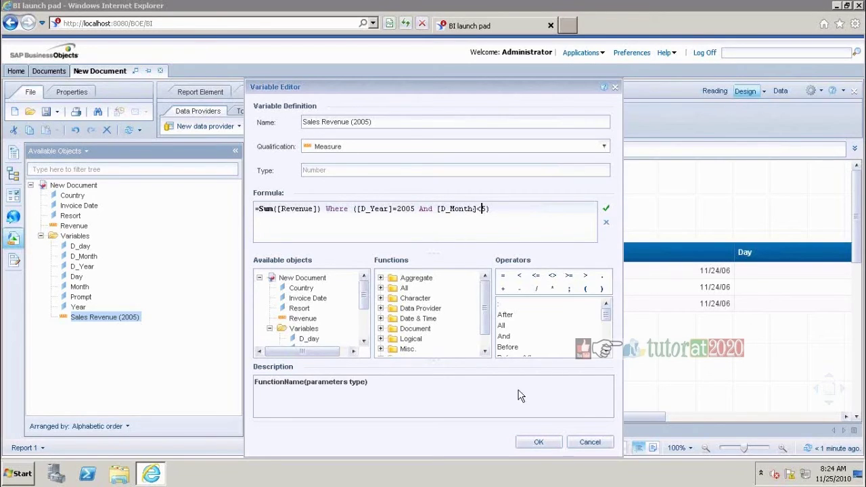
click(548, 444)
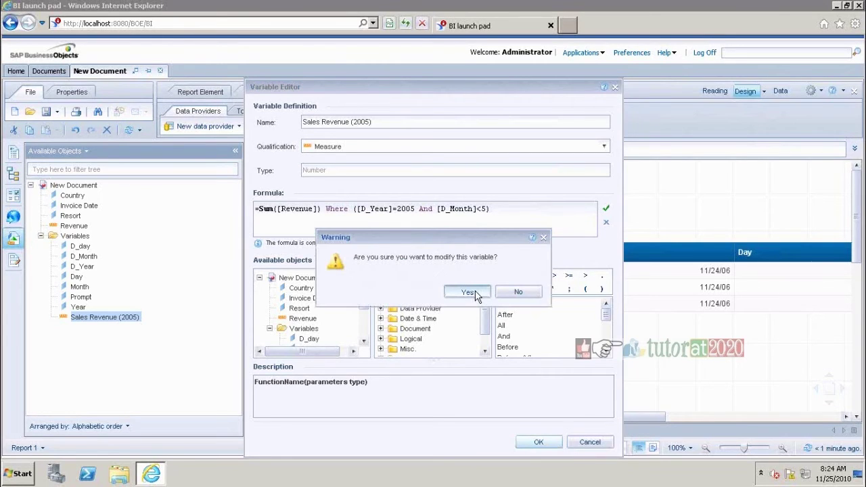
click(468, 292)
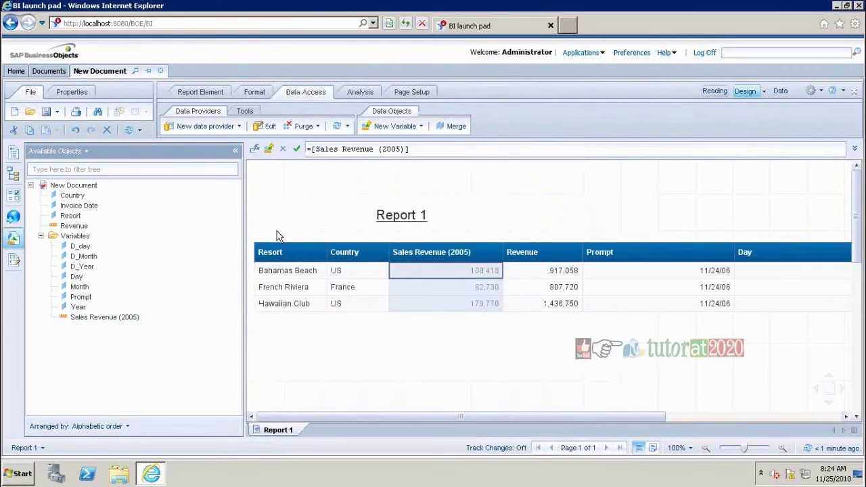
click(84, 237)
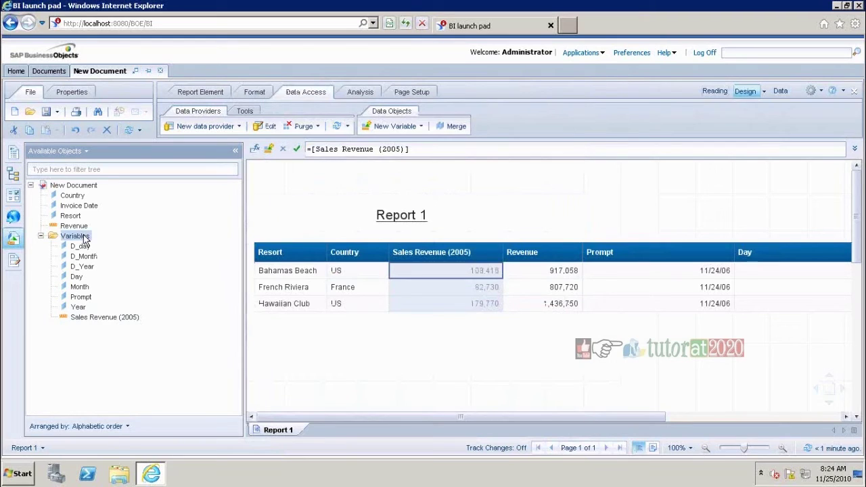
Create a new variable named YTD whose formula starts as =[Revenue] where.
right_click(84, 239)
click(120, 243)
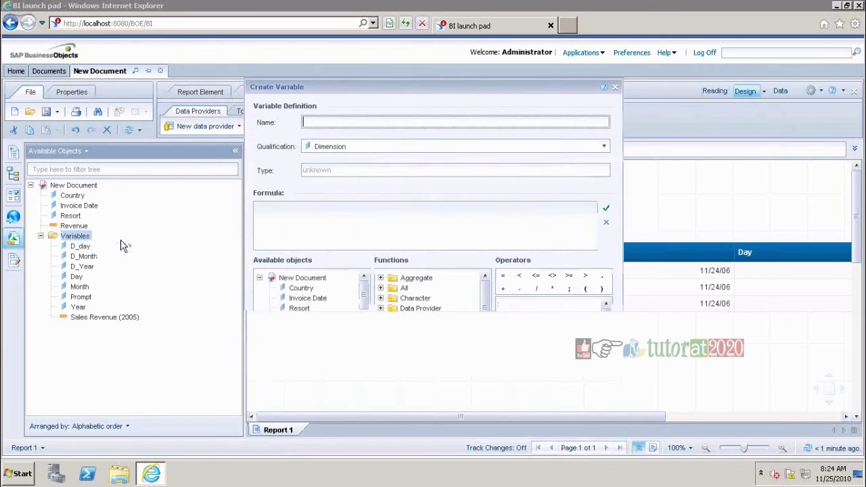
text(YT)
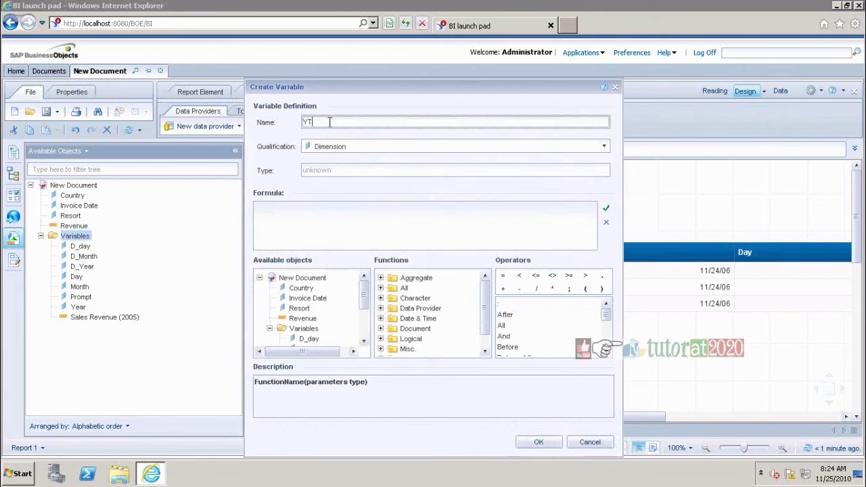
text(D)
click(306, 322)
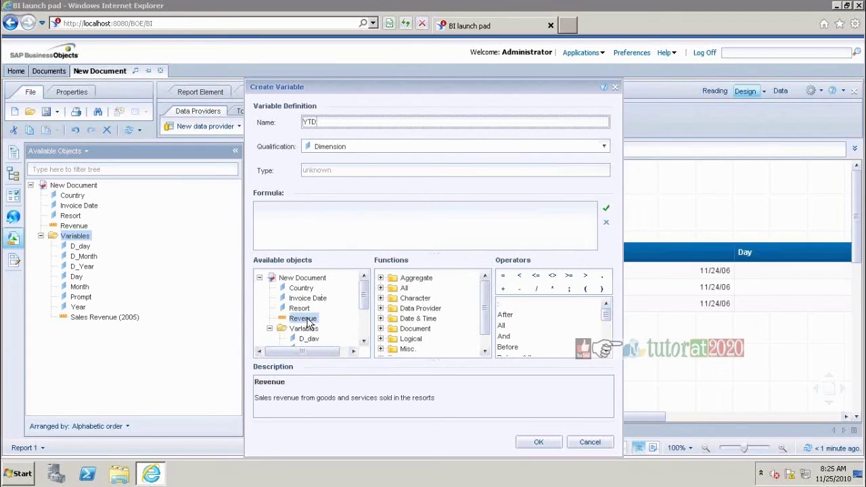
drag(308, 324, 323, 213)
click(322, 214)
text(where)
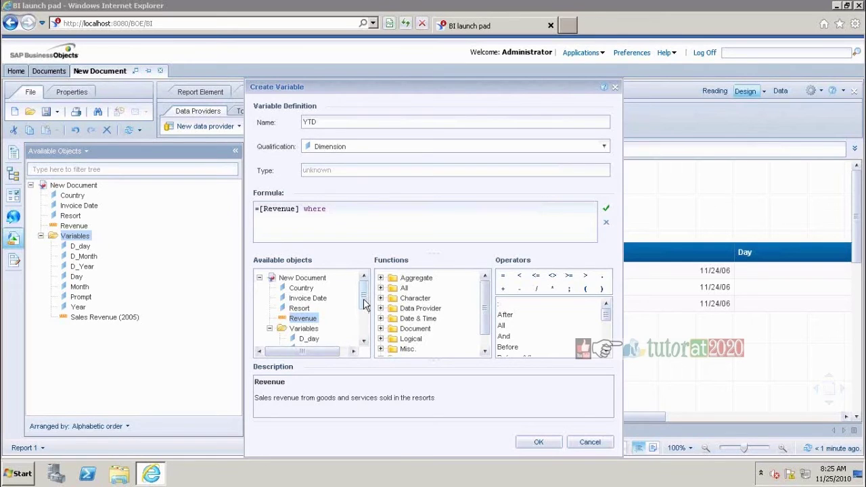
Add the condition [D_Year]=[Year] after where in the YTD formula.
drag(363, 303, 364, 322)
drag(311, 297, 371, 209)
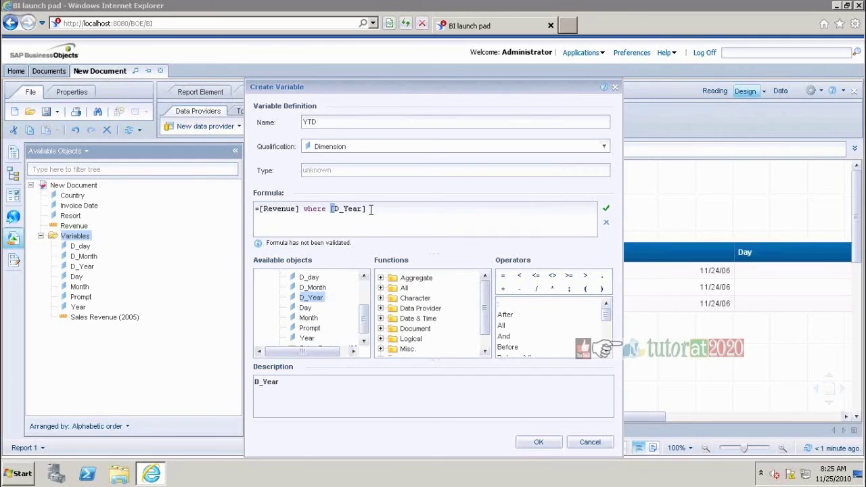
text(=)
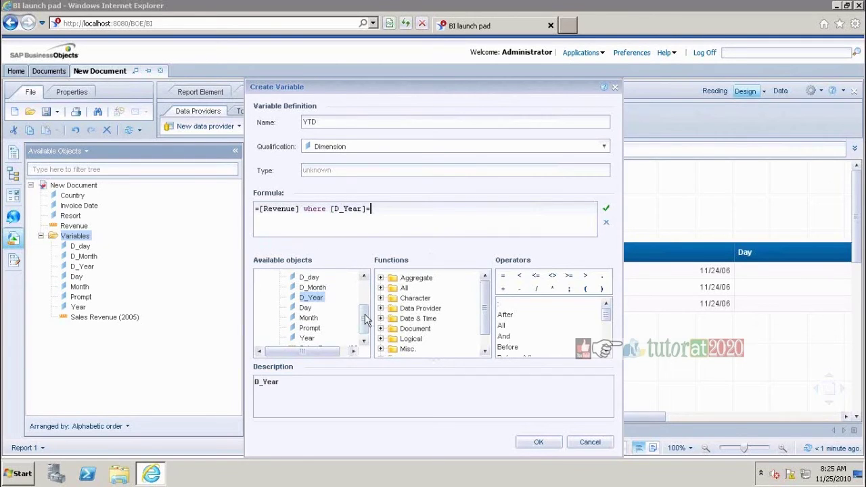
drag(367, 323, 365, 331)
double_click(307, 332)
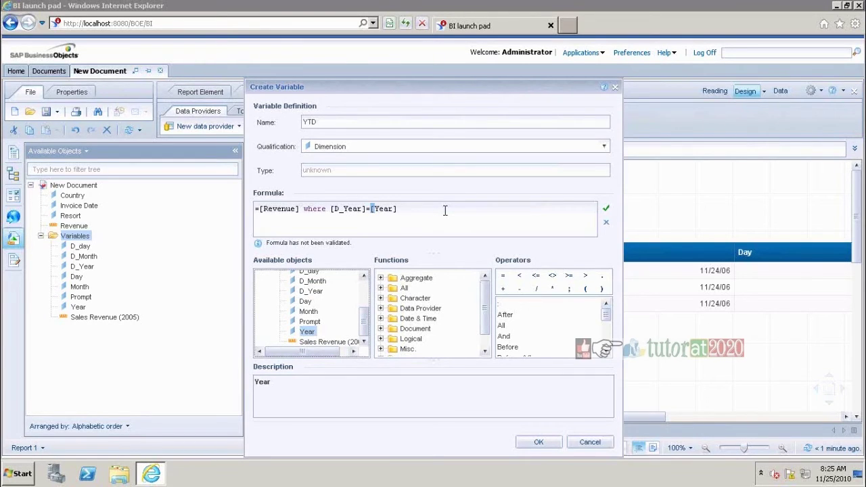
Append the condition and [D_Month]<=[Month] to the formula.
click(421, 210)
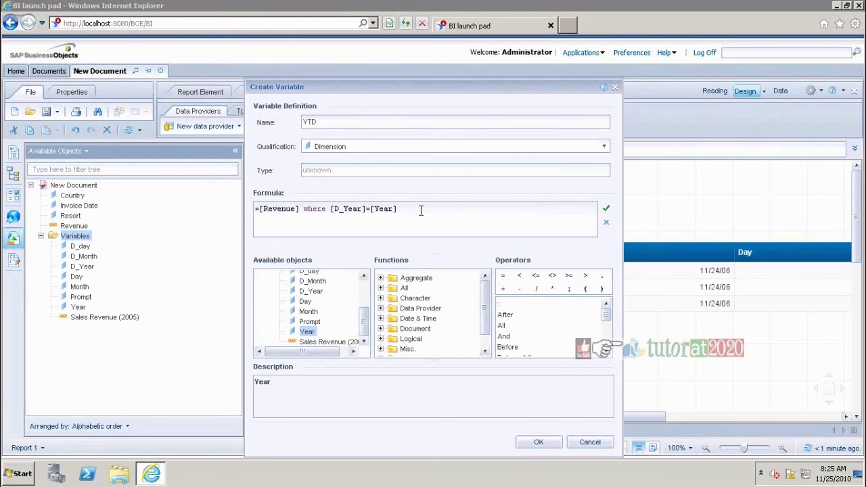
text(and)
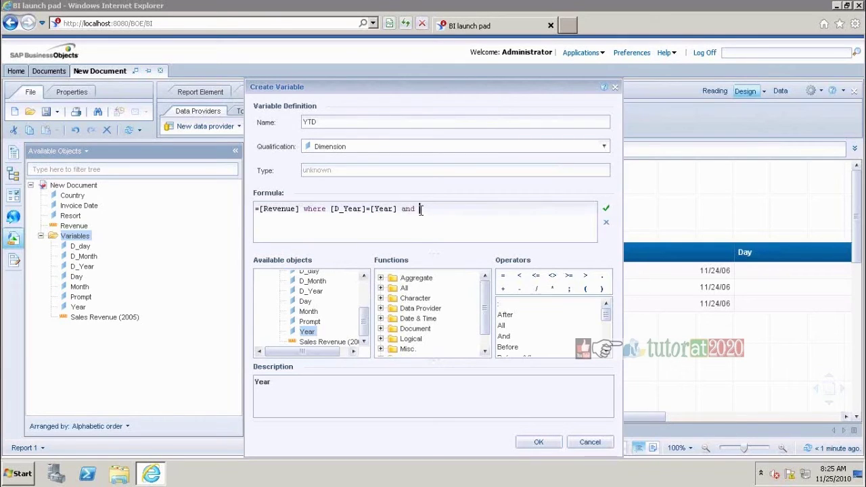
click(322, 283)
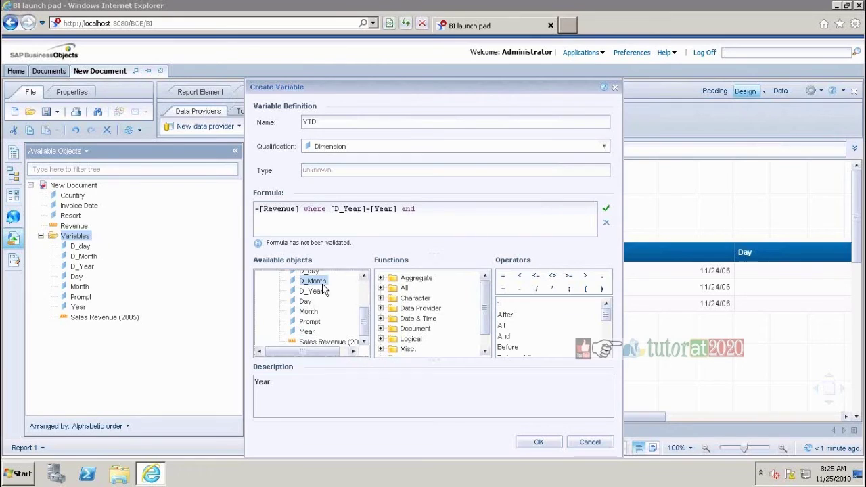
double_click(323, 283)
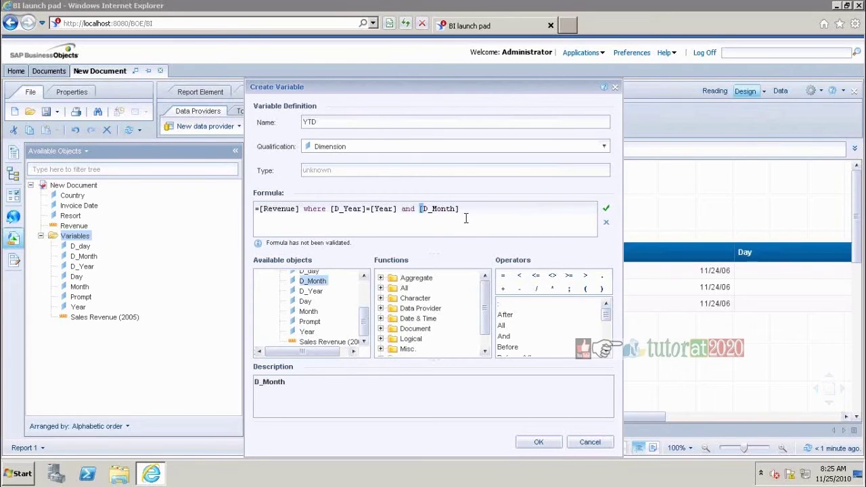
text(<=)
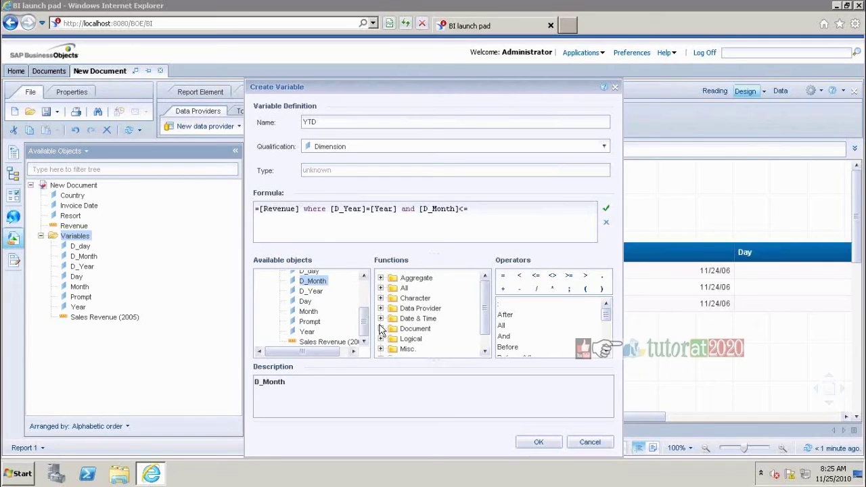
double_click(320, 310)
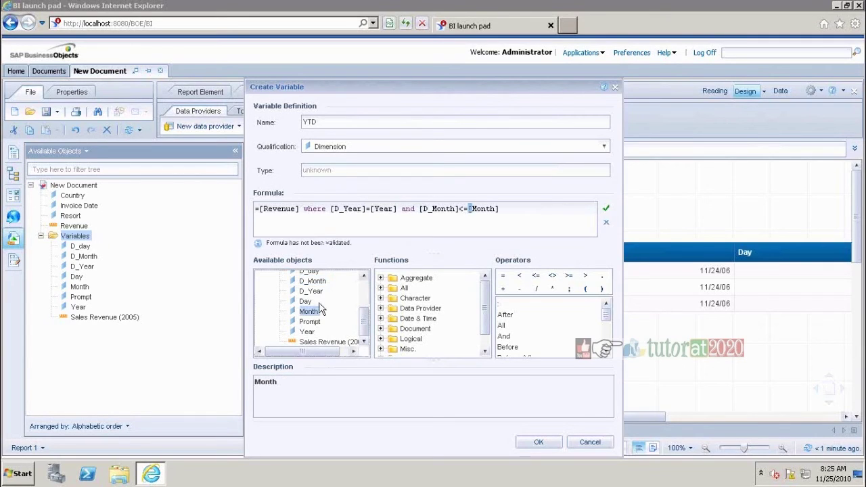
Append the condition and [D_day]<=[Day] to the formula.
click(503, 213)
text(ad)
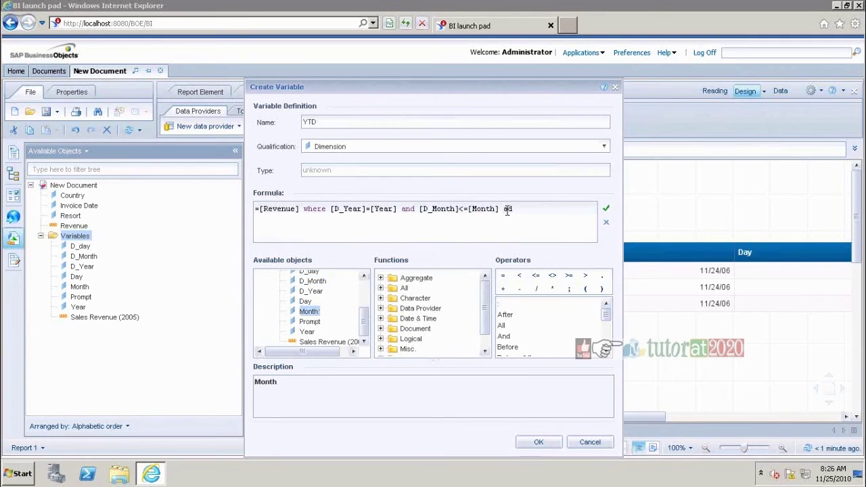
text(n)
key(BackSpace)
key(BackSpace)
text(nd)
click(307, 303)
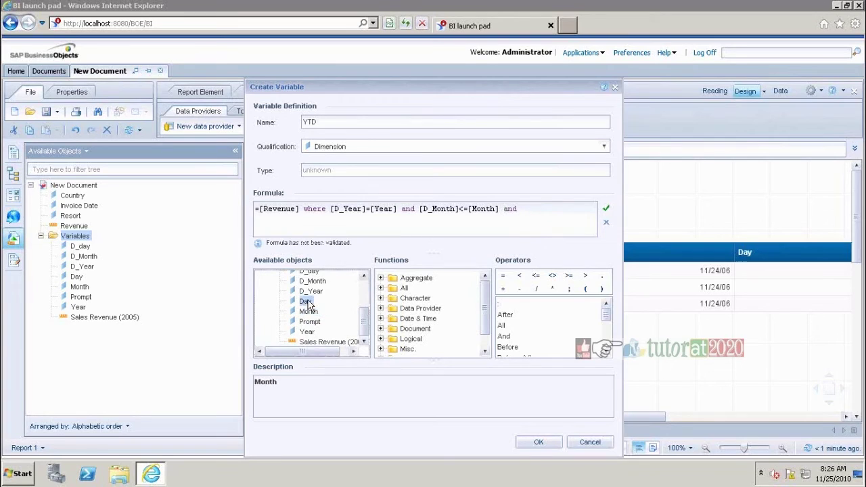
scroll(346, 310, up, 1)
click(308, 309)
double_click(306, 313)
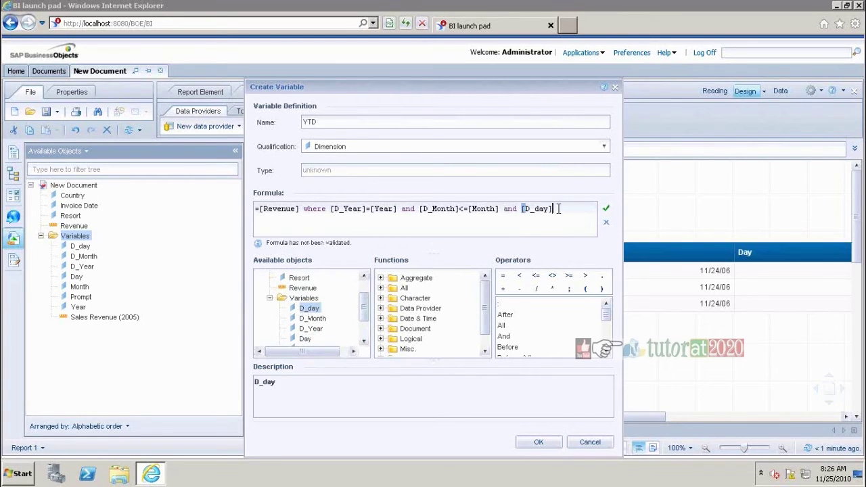
text(<=)
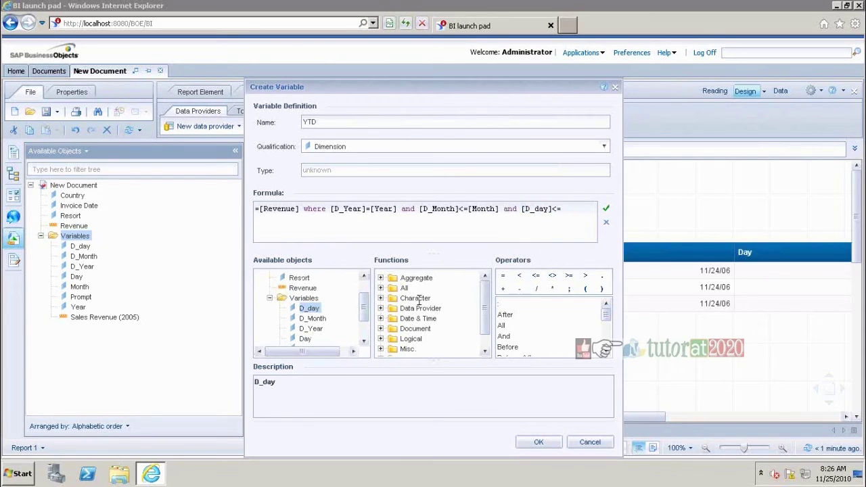
double_click(308, 339)
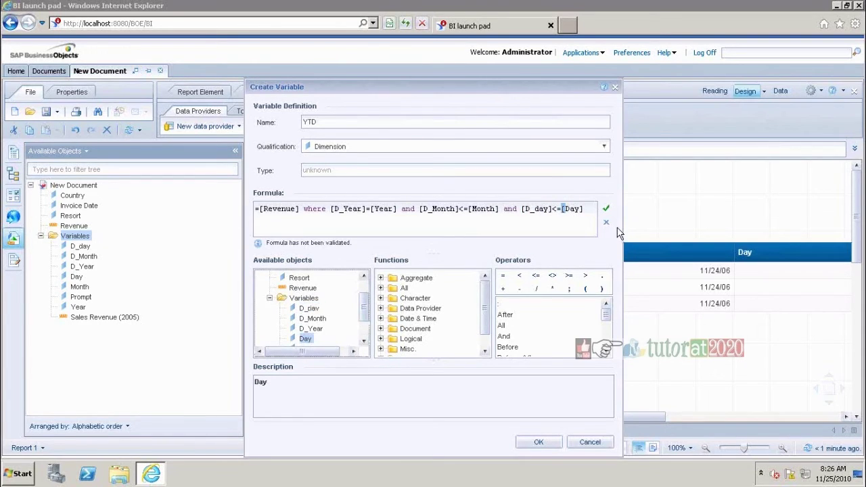
Wrap the three date conditions in parentheses.
click(588, 222)
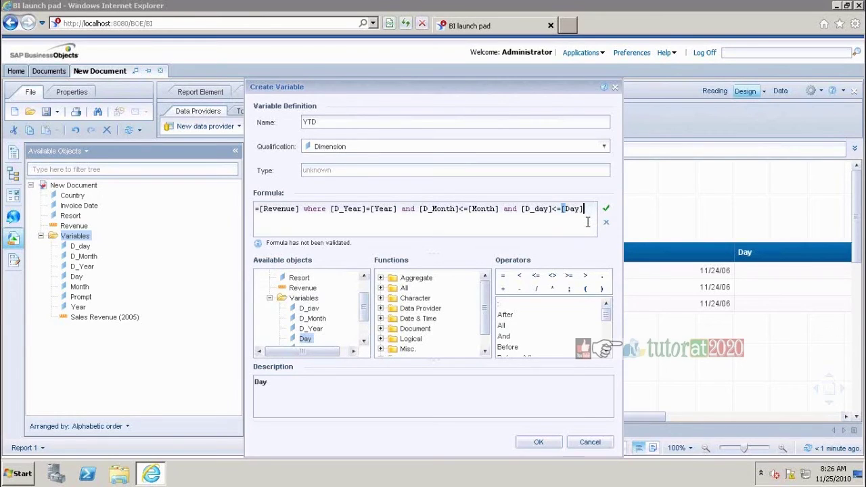
text())
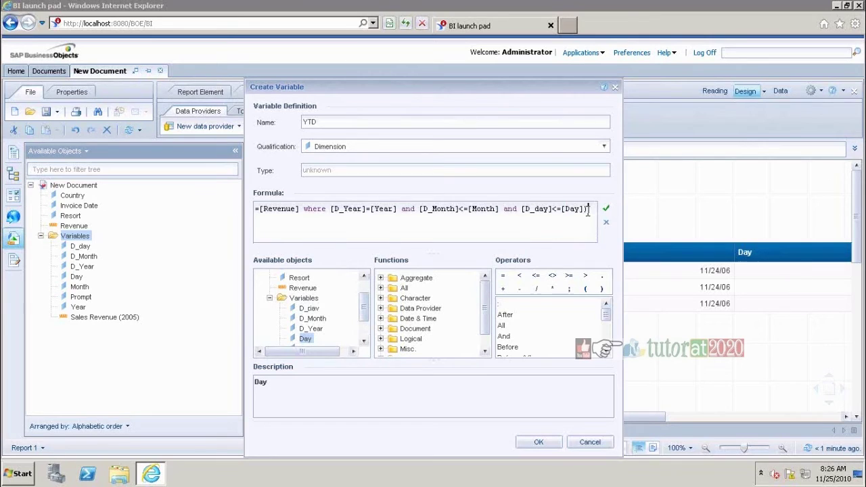
click(330, 209)
text(()
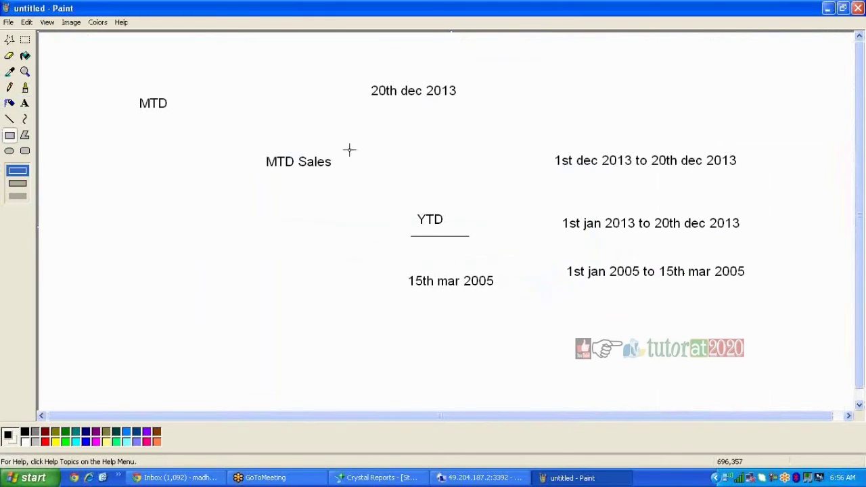
Underline '15th mar 2005' in the Paint date-range notes with a straight line.
click(10, 119)
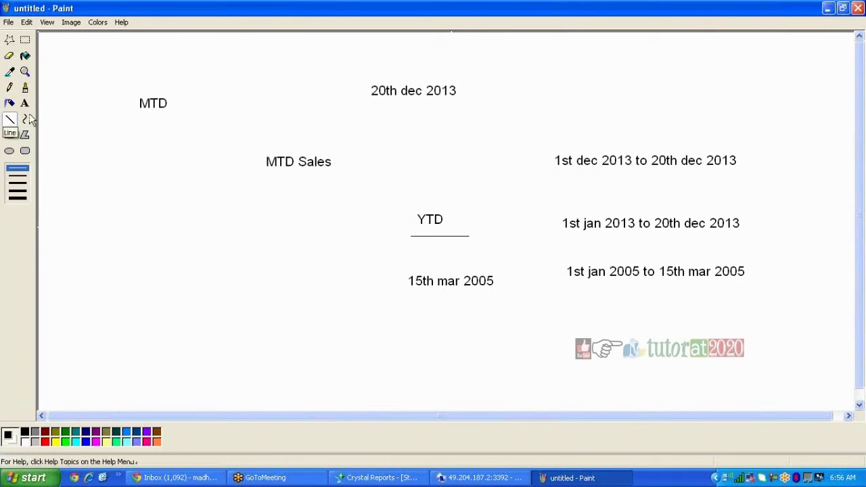
drag(661, 277, 751, 279)
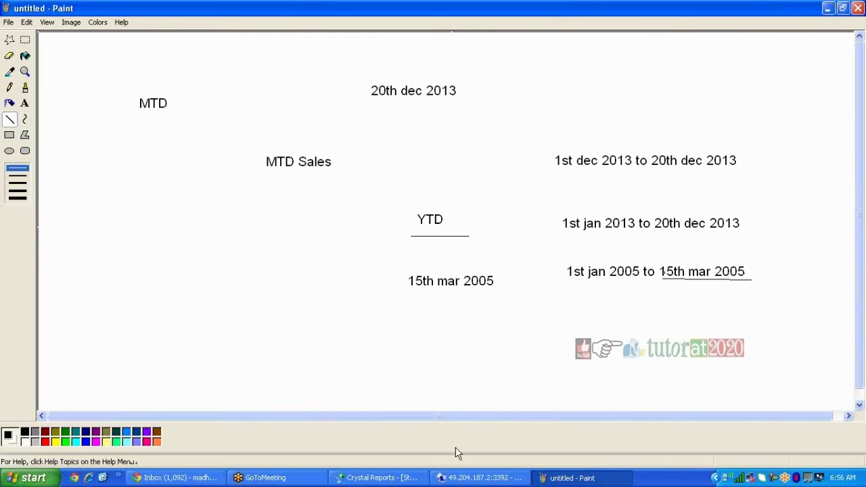
click(502, 482)
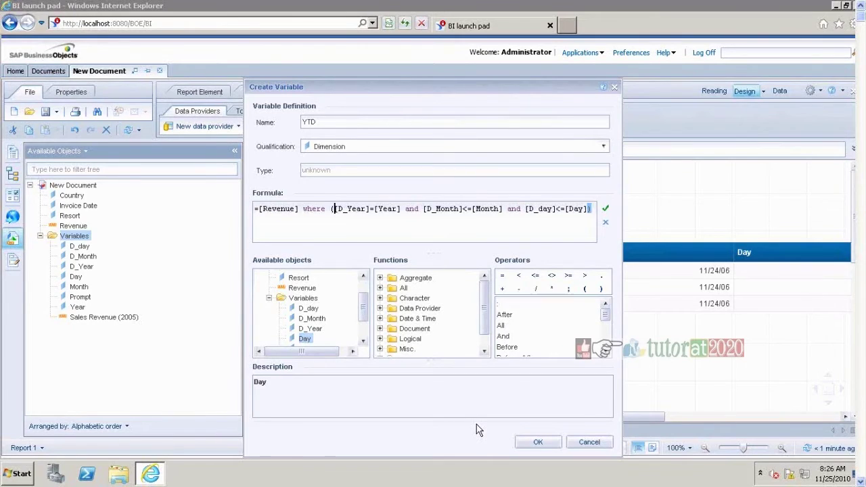
Set YTD's qualification to Measure, validate the formula and save the variable.
click(399, 211)
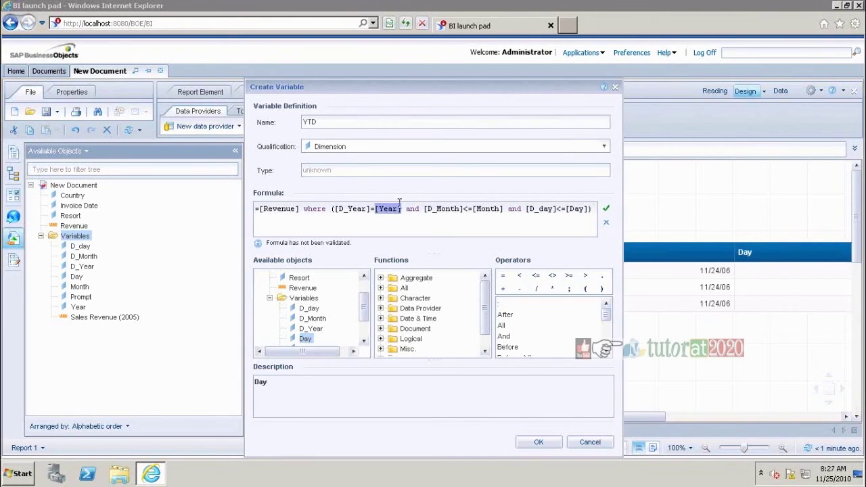
click(502, 210)
drag(502, 209, 474, 209)
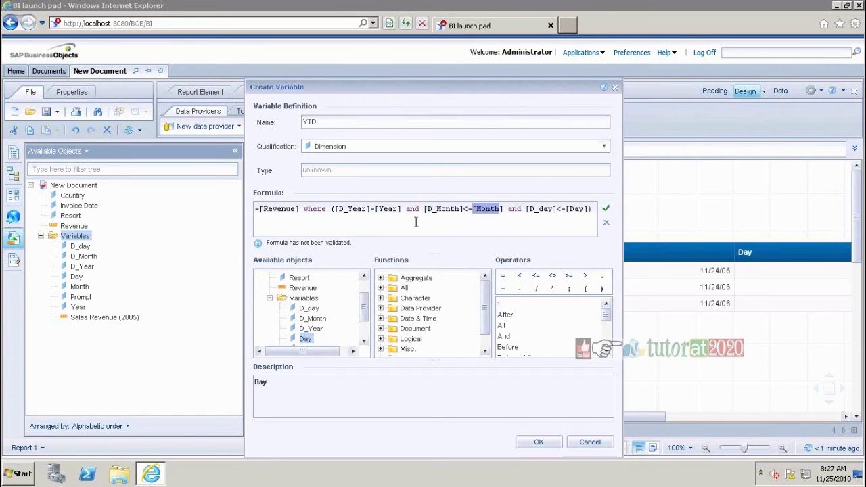
drag(330, 212, 606, 213)
click(605, 146)
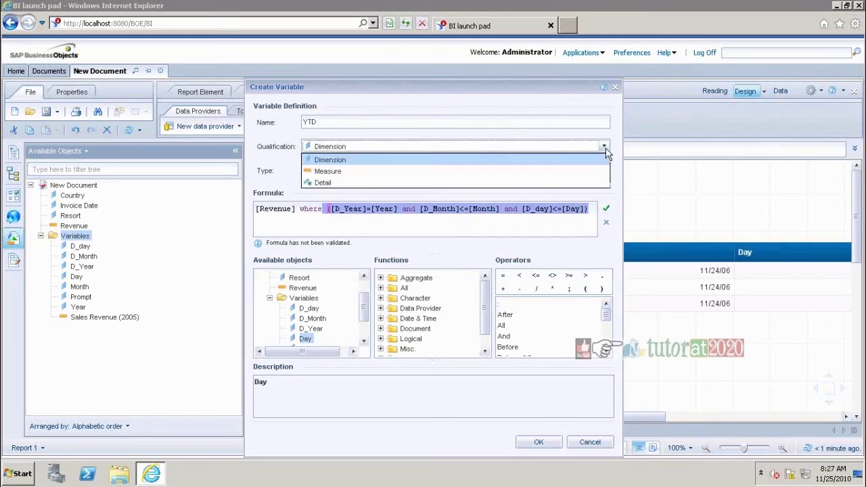
click(359, 173)
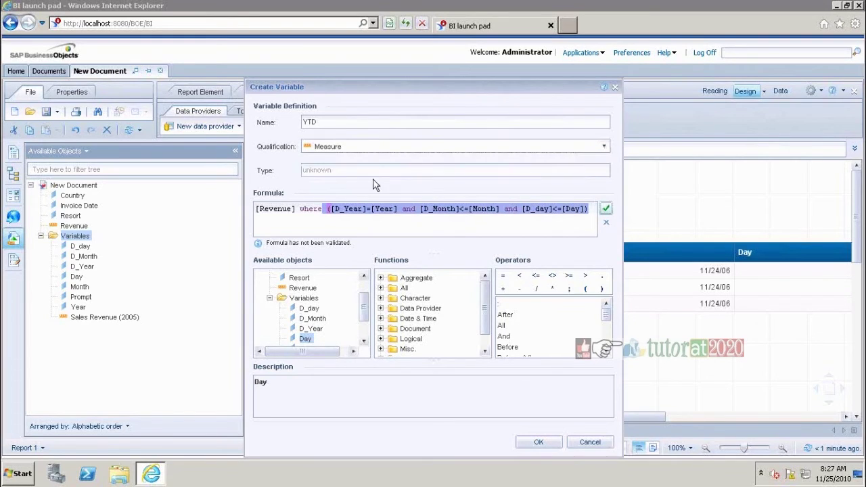
click(426, 224)
click(606, 208)
click(541, 444)
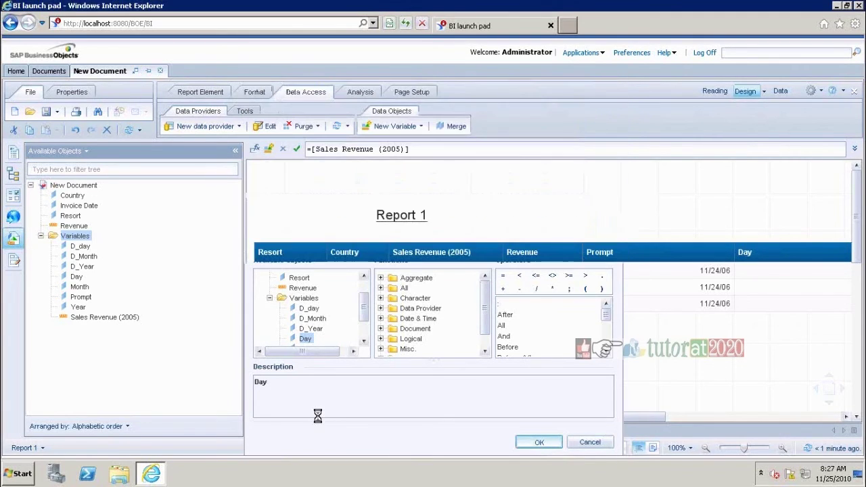
Add Report 2 with a Resort, Country and YTD table, widening the YTD column.
right_click(290, 434)
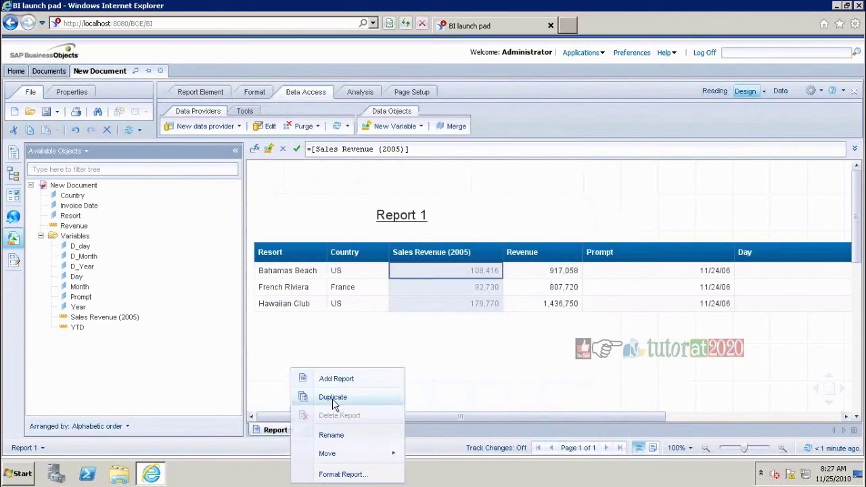
click(336, 378)
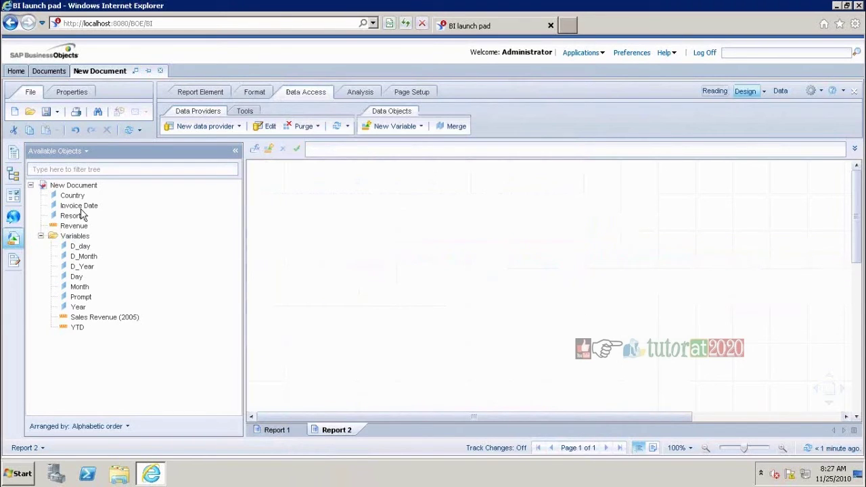
drag(70, 216, 296, 224)
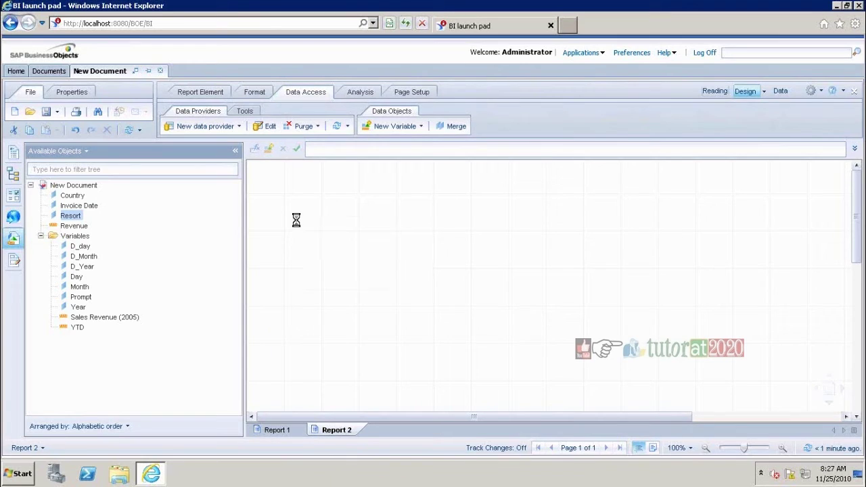
drag(79, 197, 332, 202)
click(342, 203)
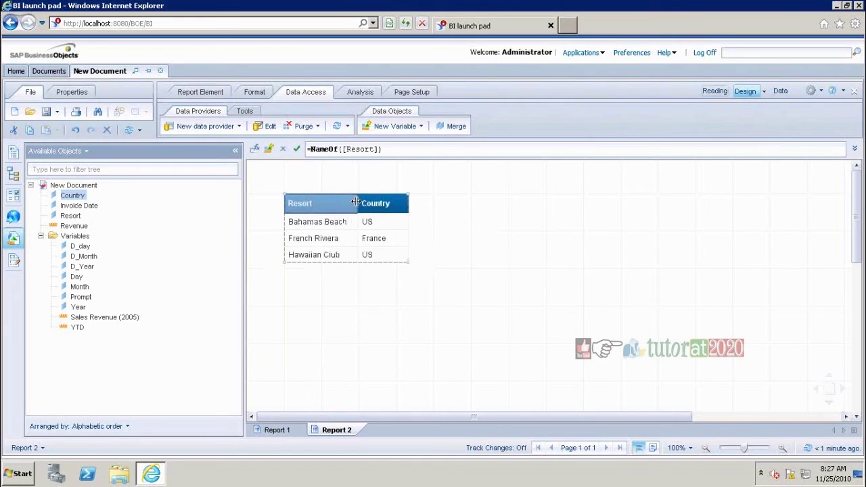
click(348, 195)
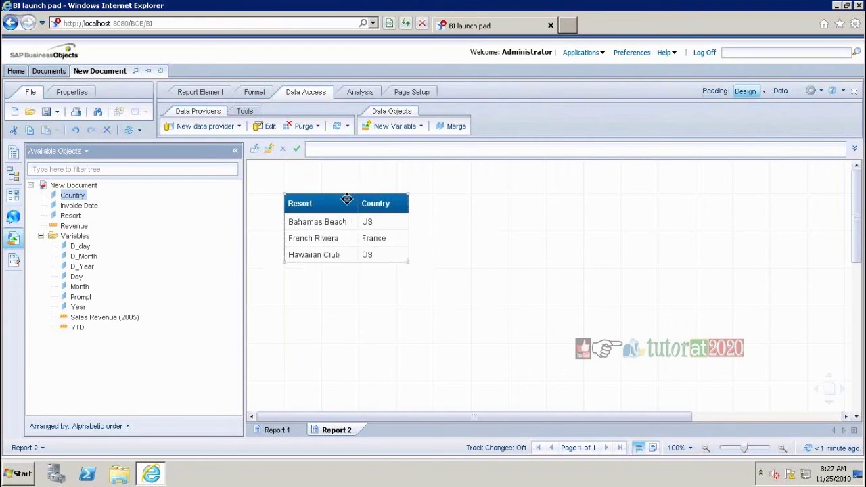
drag(77, 327, 405, 206)
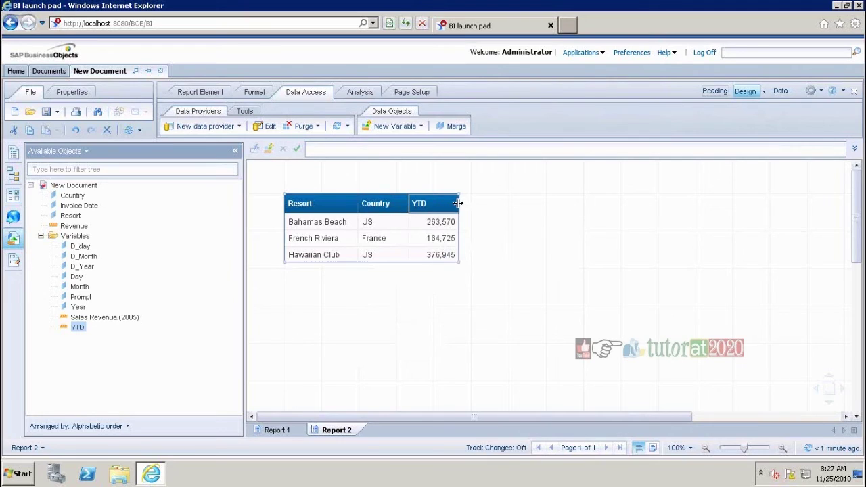
drag(458, 204, 473, 203)
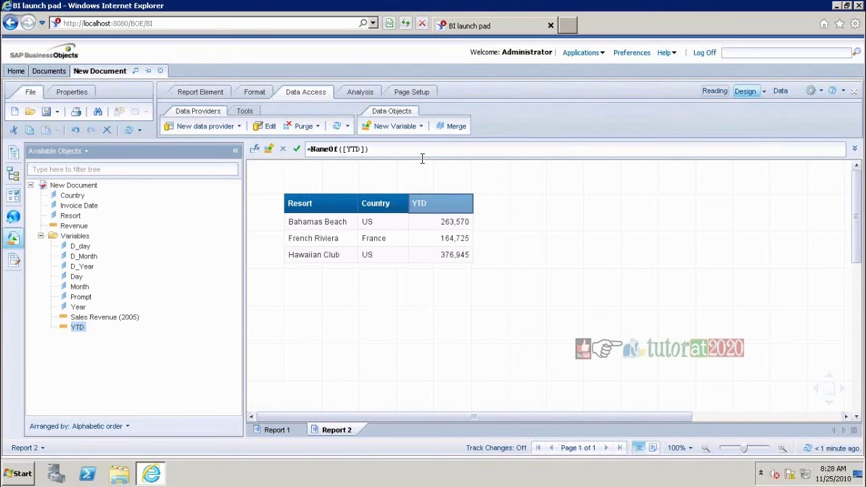
click(286, 430)
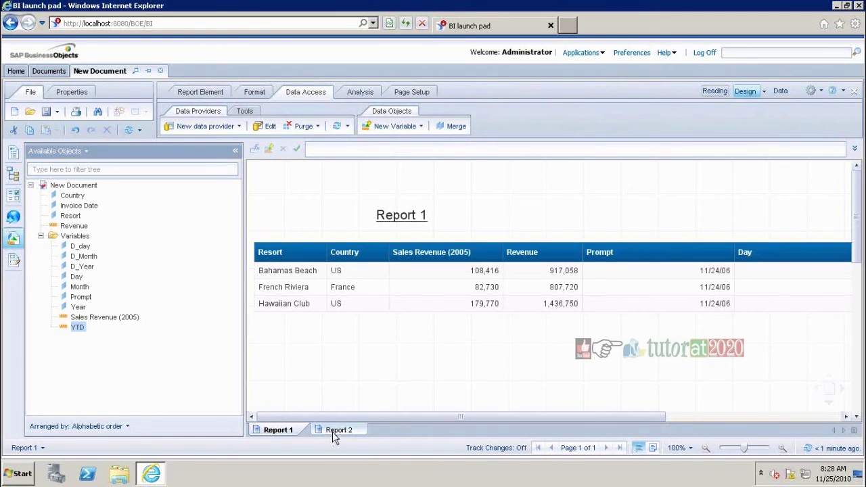
click(557, 287)
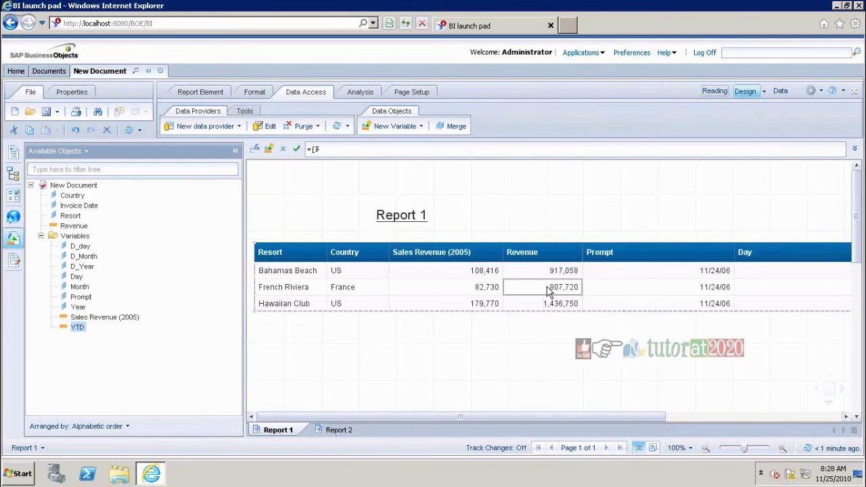
click(450, 287)
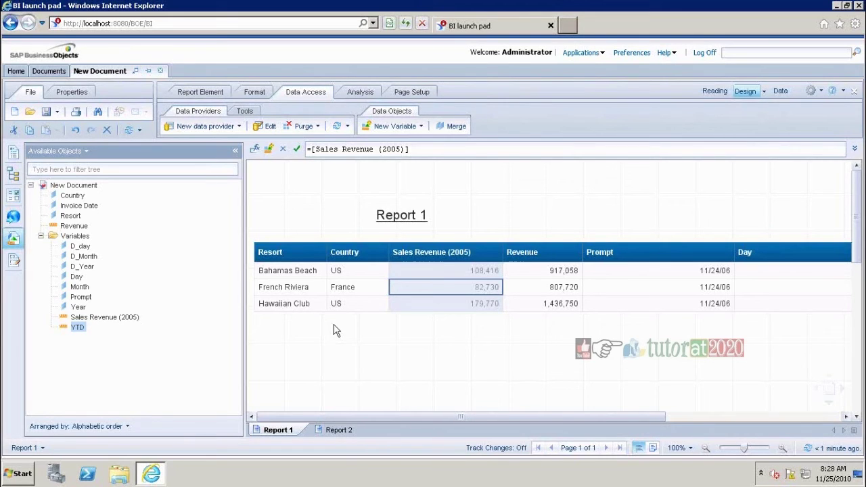
click(341, 431)
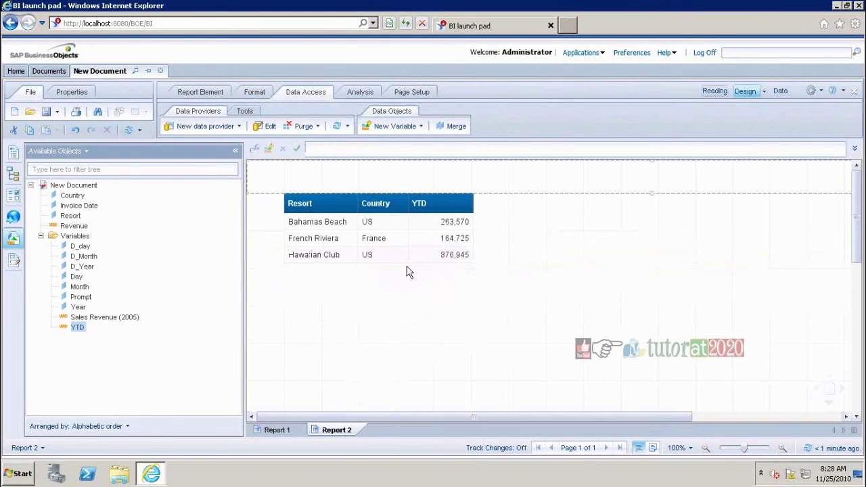
Copy the YTD formula and paste it into a new variable.
double_click(79, 329)
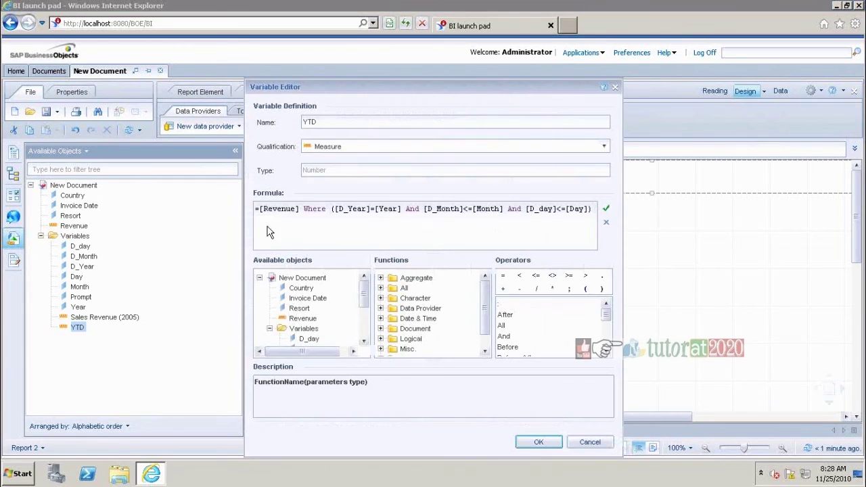
drag(364, 229, 218, 193)
key(ctrl+c)
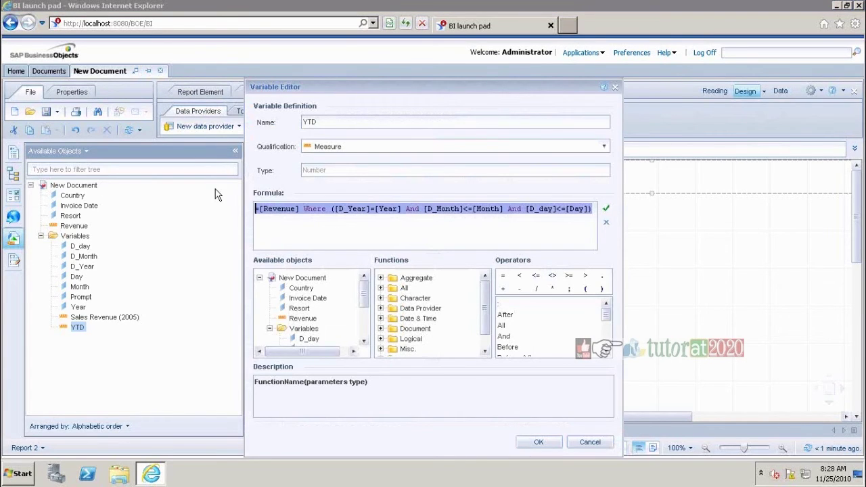
click(586, 442)
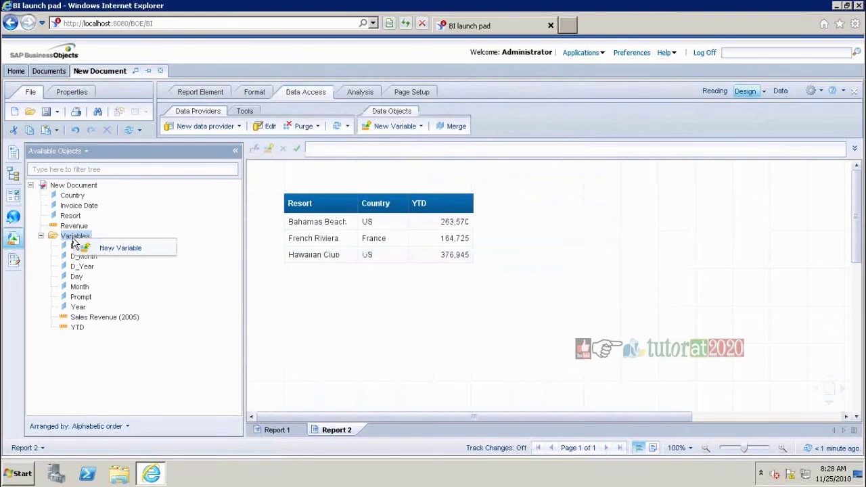
click(115, 248)
click(357, 216)
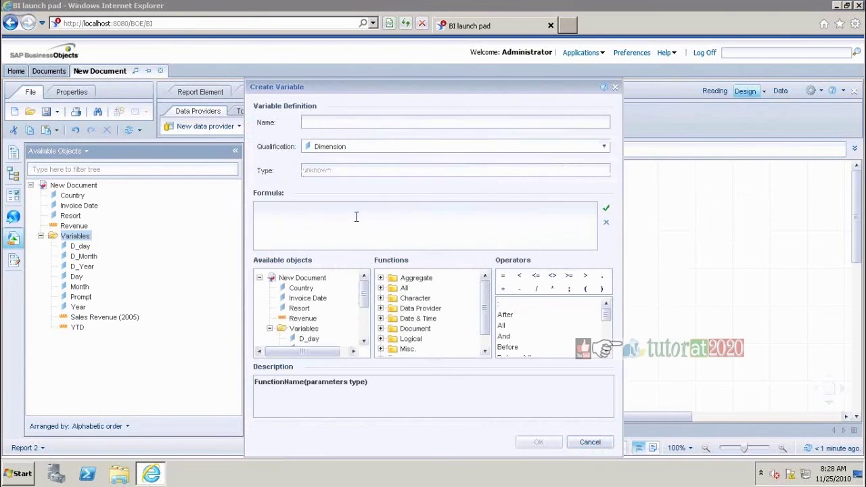
key(ctrl+v)
Name the variable PYTD, change [Year] to [Year]-1, and save it as a measure.
click(346, 117)
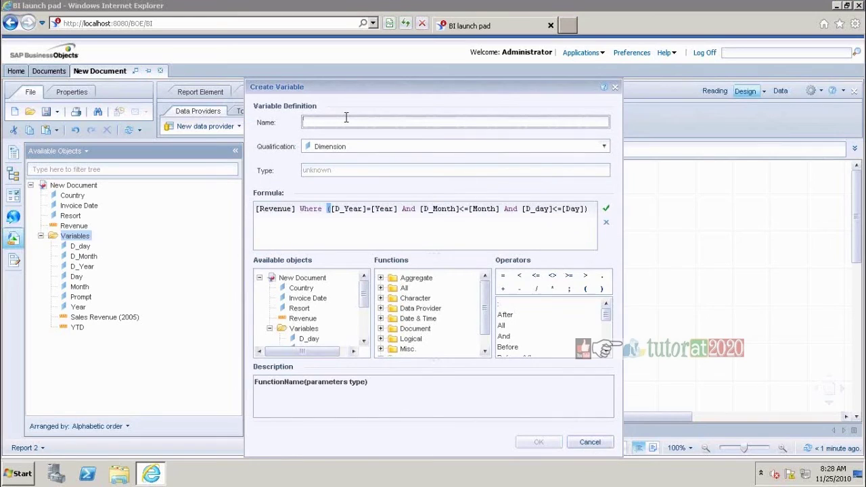
text(PYTD)
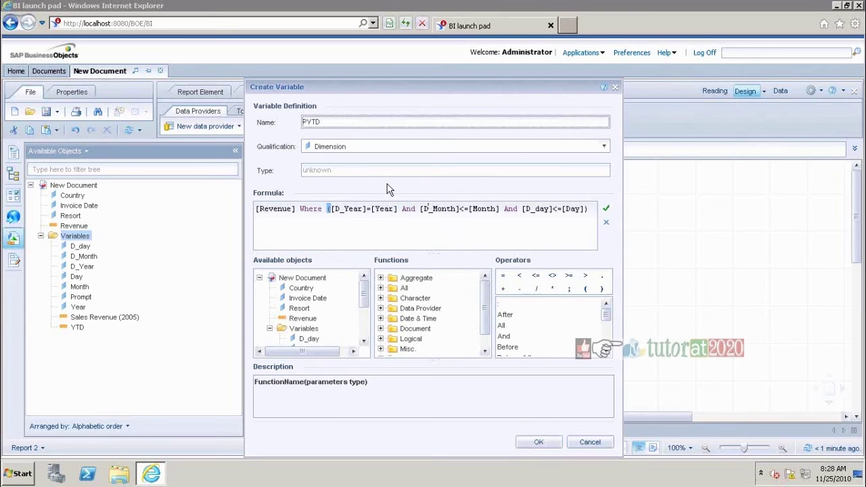
click(372, 208)
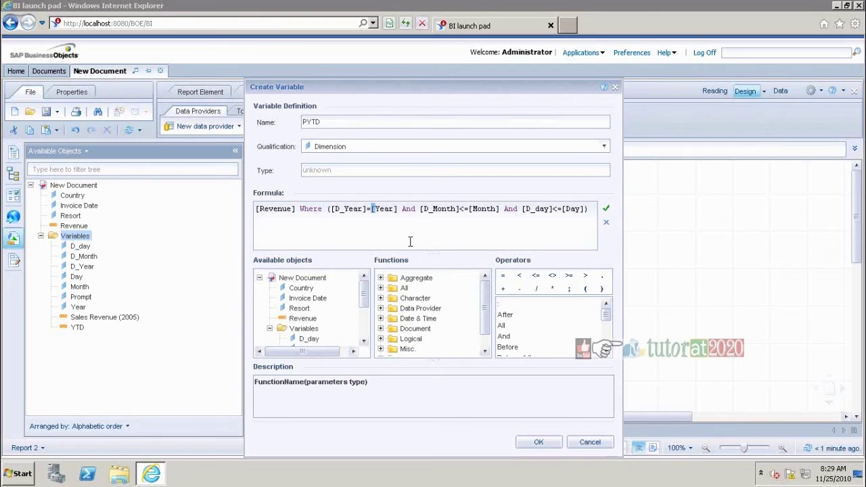
text(-1)
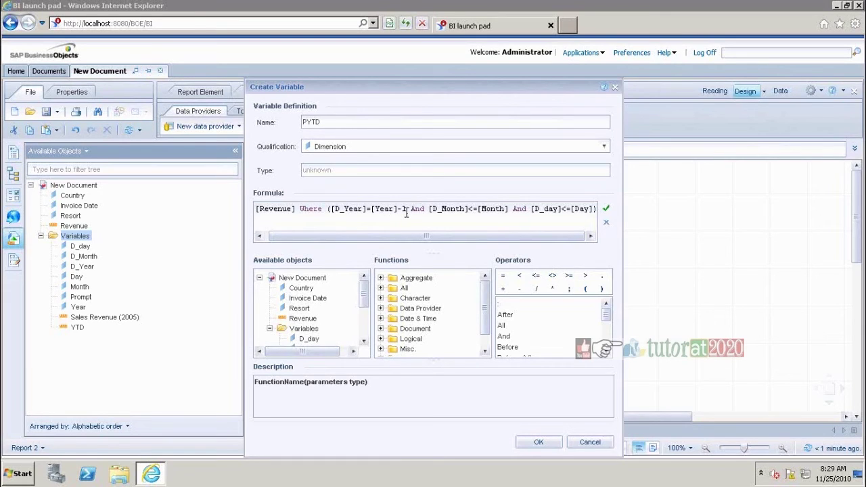
click(605, 146)
click(383, 169)
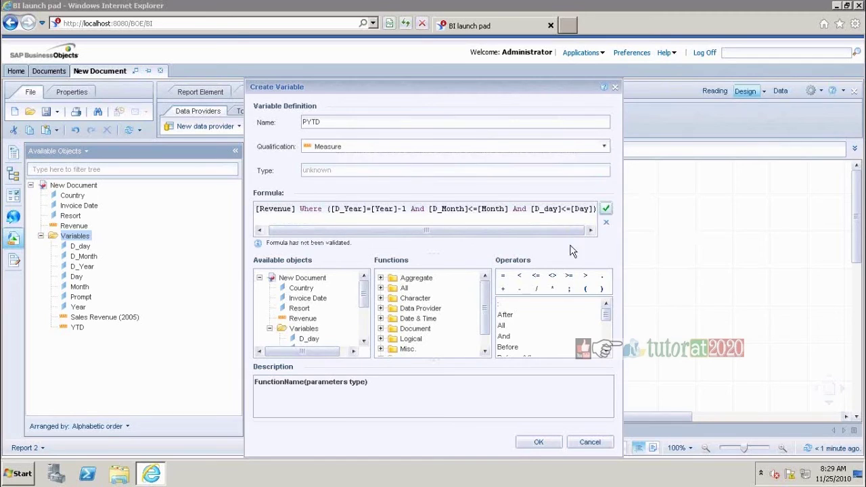
click(529, 442)
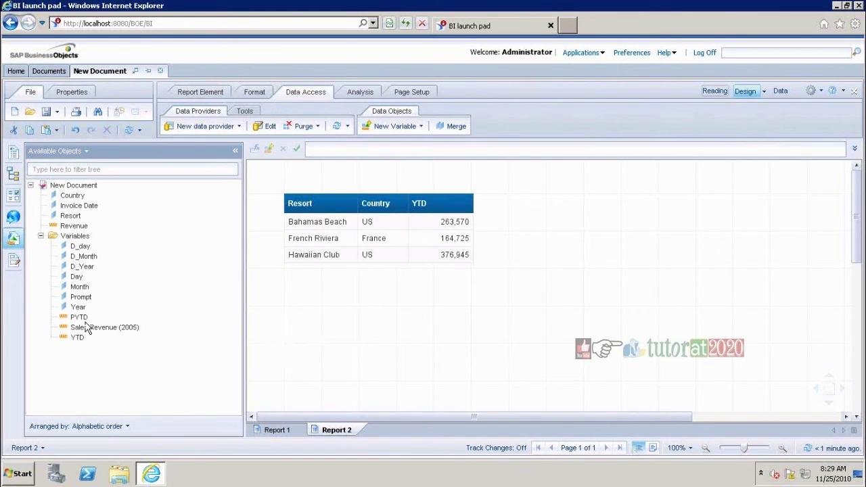
Drop PYTD into the Report 2 table to the right of YTD.
drag(86, 319, 468, 204)
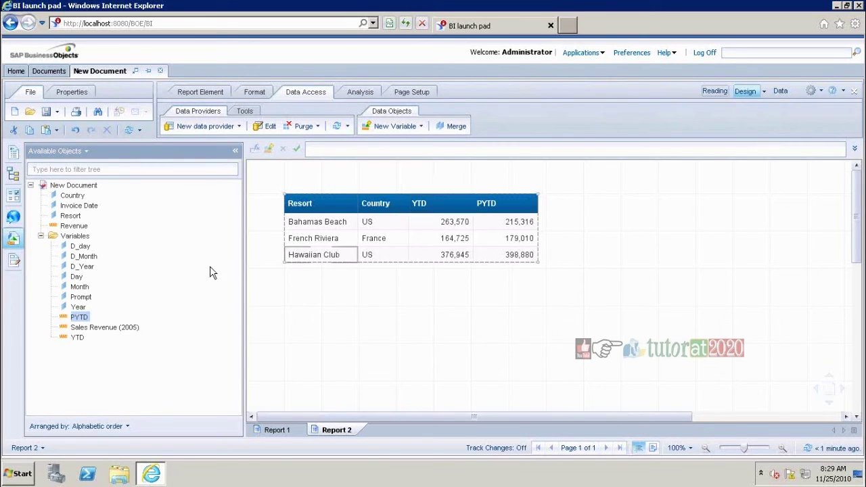
right_click(74, 238)
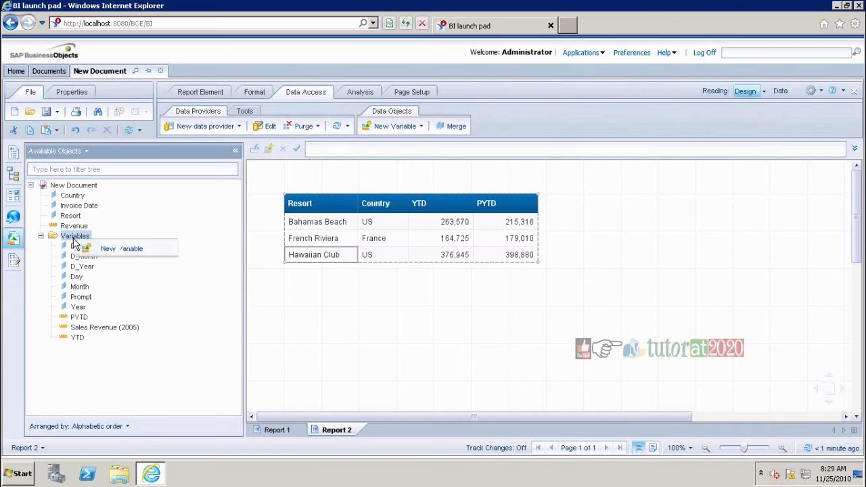
Start an MTD measure variable holding the pasted YTD formula, then bring up the Paint notes.
click(100, 246)
text(MTD)
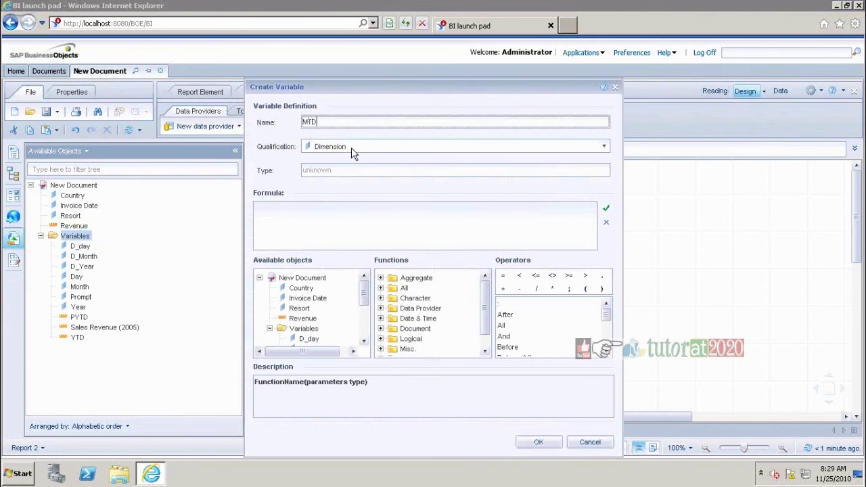
click(605, 146)
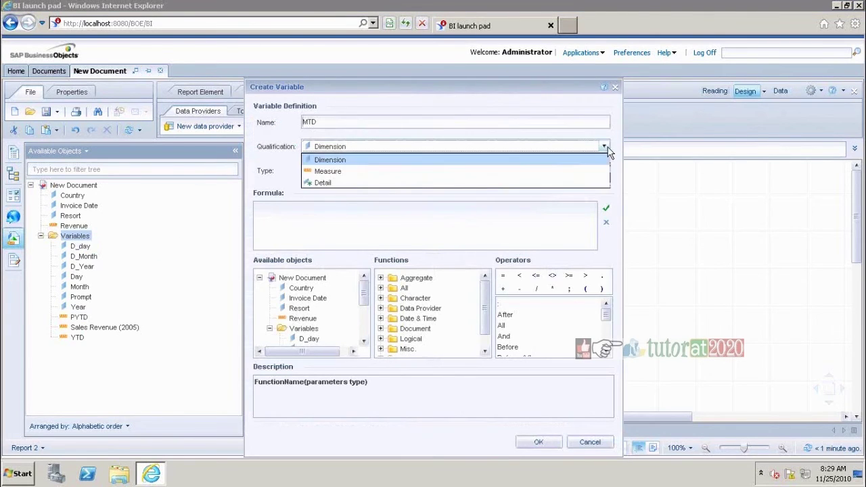
click(380, 169)
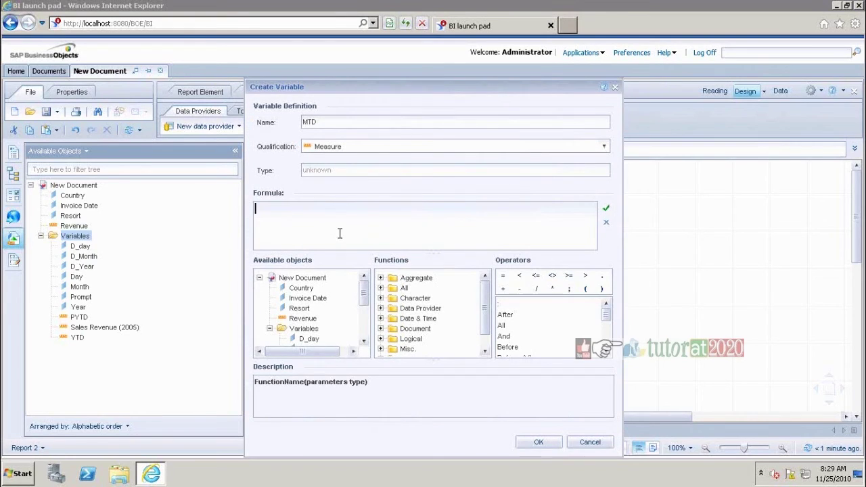
key(ctrl+v)
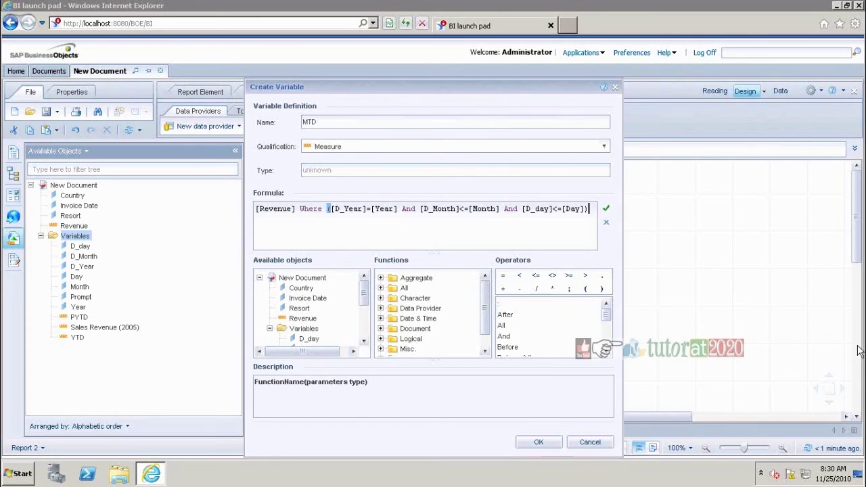
mouse_move(614, 6)
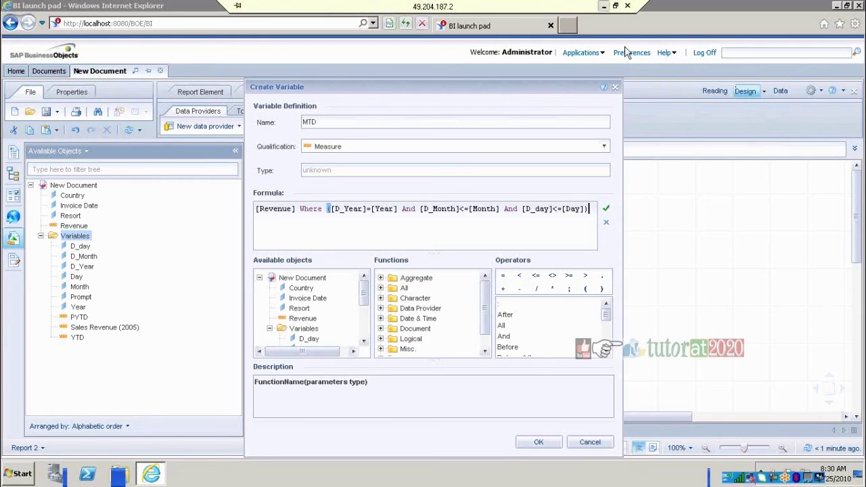
click(604, 6)
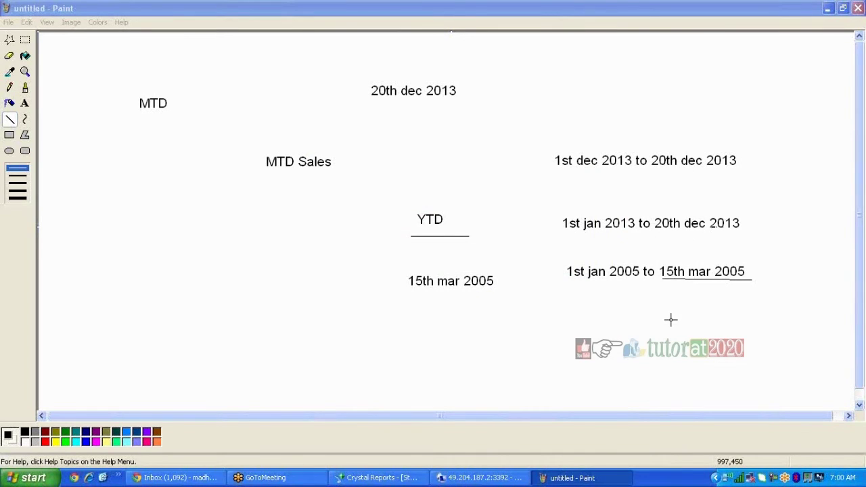
Add the text '1mar 2005 to 15th mar 2005' below the YTD range in Paint.
click(25, 104)
drag(566, 302, 808, 332)
text(1mar)
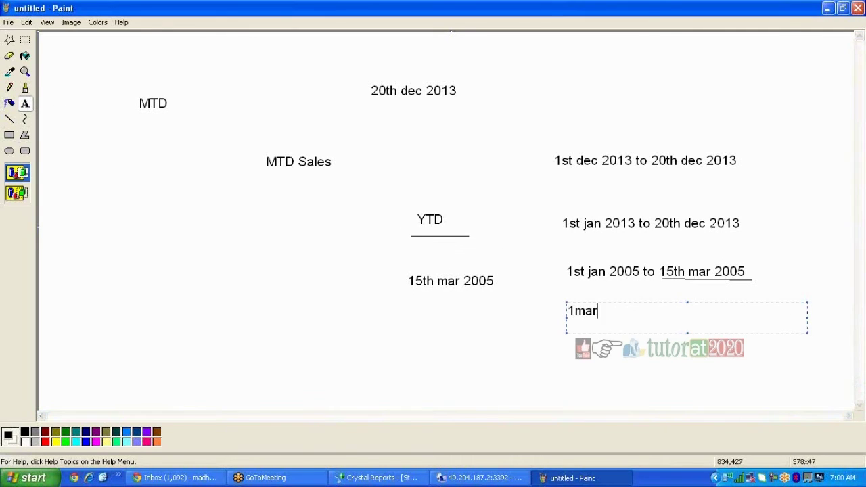
text( 2005 to)
text(15th m)
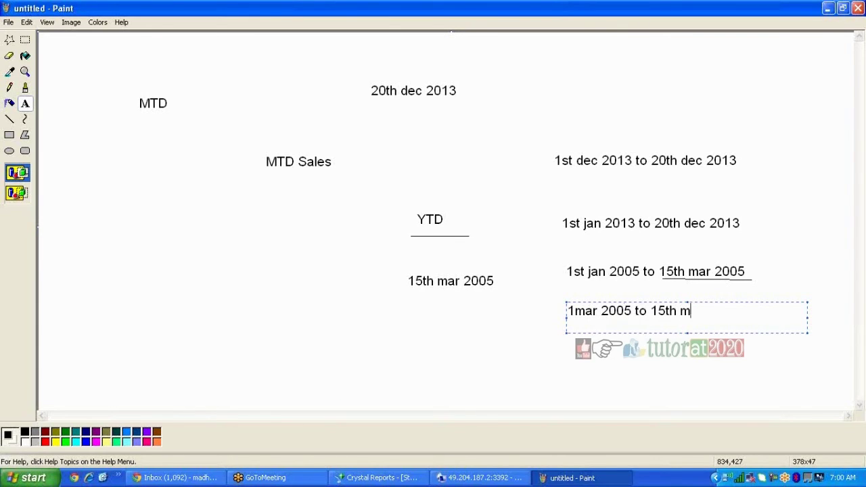
text(ar 2005)
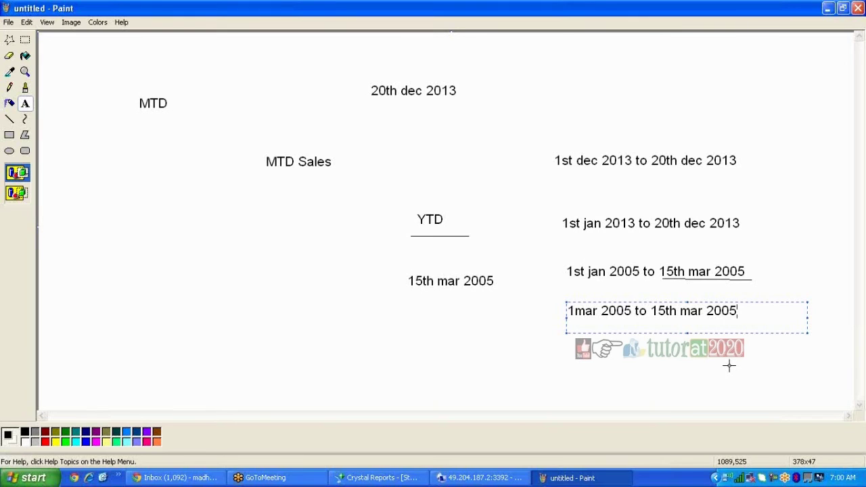
click(501, 479)
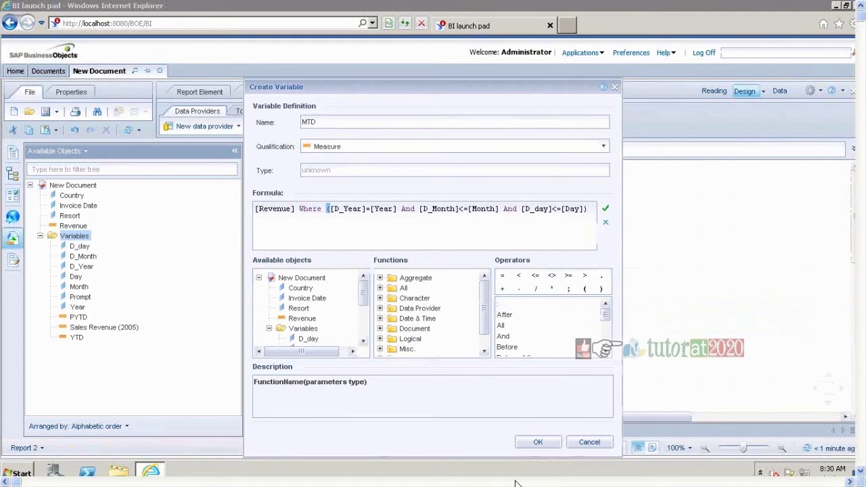
Change the month condition to [D_Month]=[Month] and add a leading = to the formula.
click(497, 209)
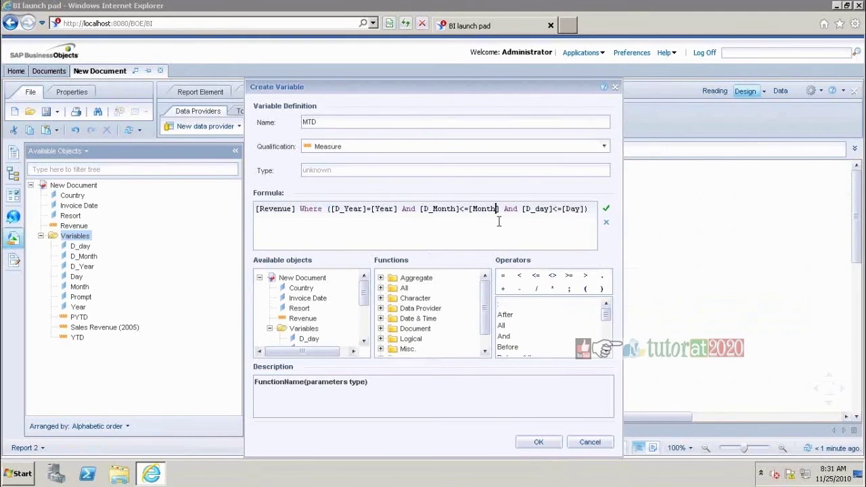
click(464, 212)
key(Delete)
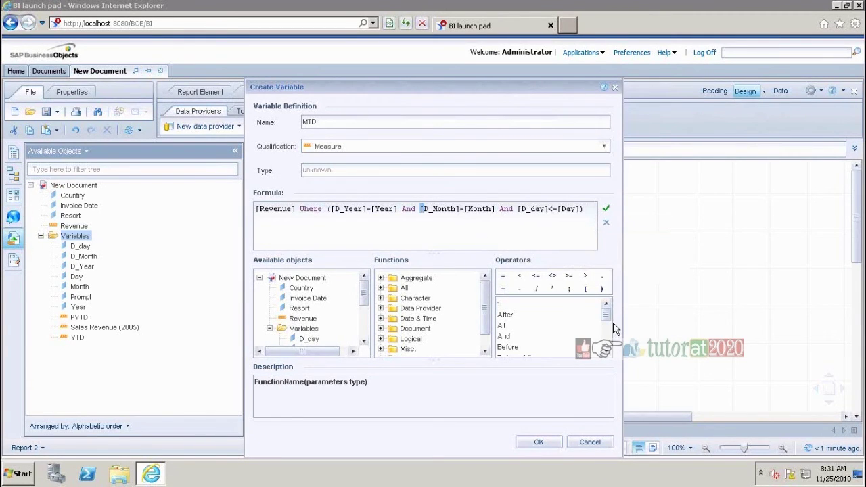
click(540, 209)
click(257, 209)
text(=)
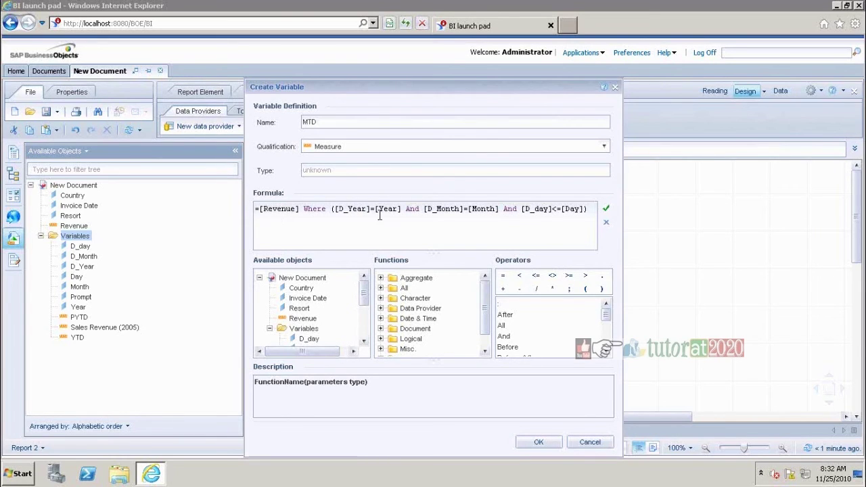
Rework the day condition, deleting an accidentally inserted DayNumberOfYear function.
click(420, 216)
drag(500, 210, 465, 210)
click(499, 210)
drag(500, 210, 465, 210)
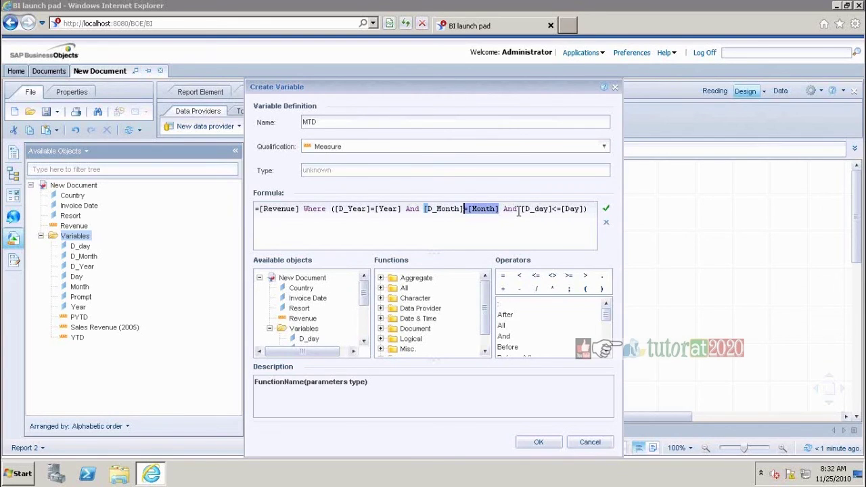
drag(554, 210, 580, 210)
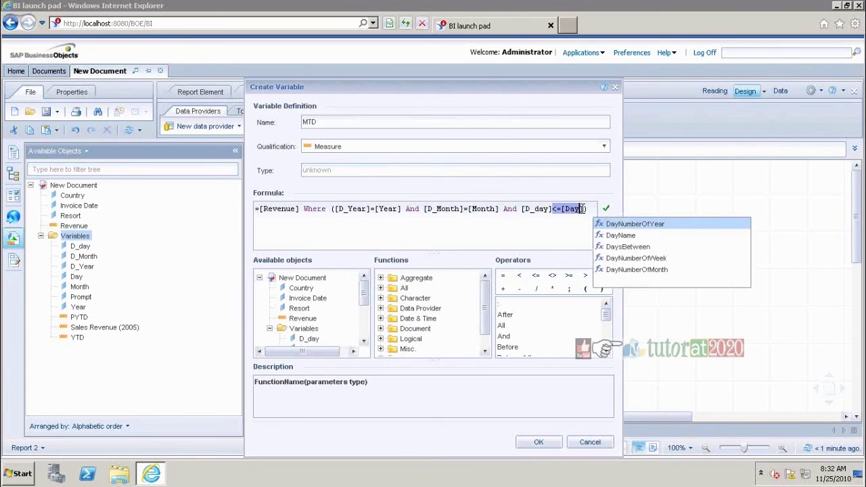
key(Return)
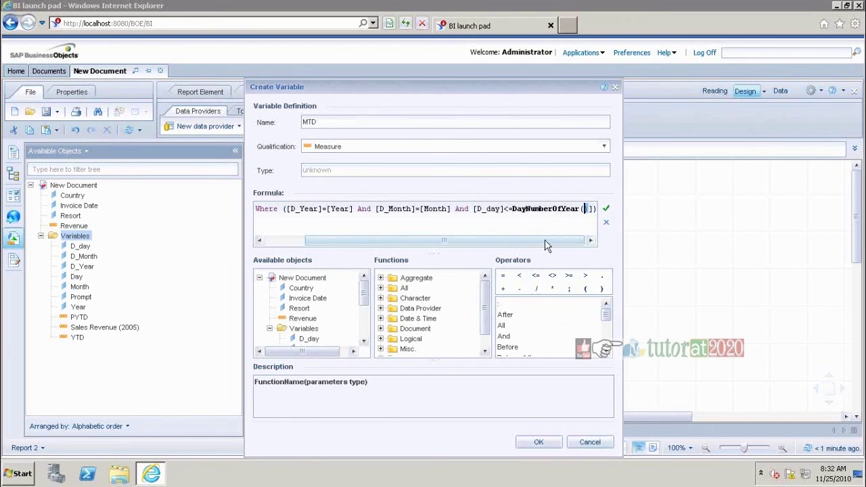
drag(587, 209, 509, 208)
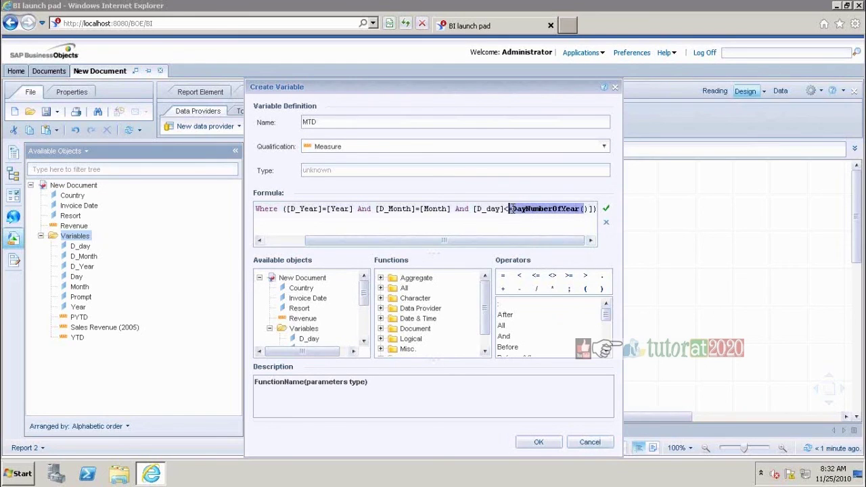
key(Delete)
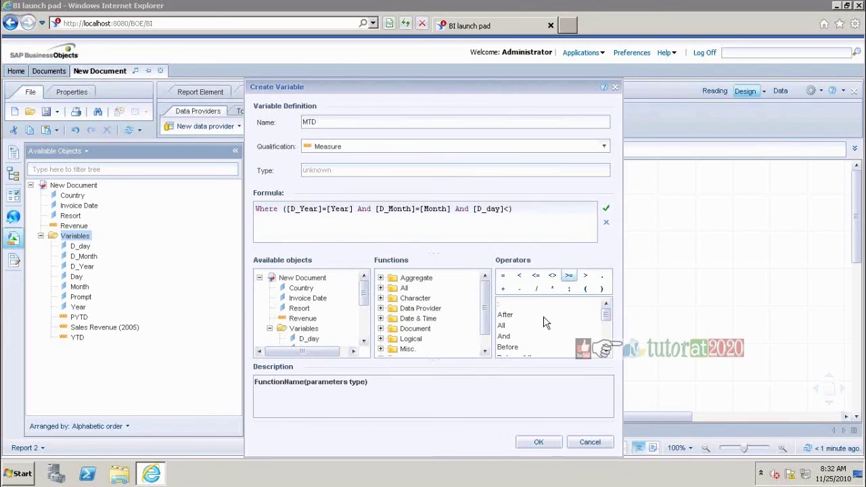
Restore [D_day]<=[Day] and validate the MTD formula.
click(362, 332)
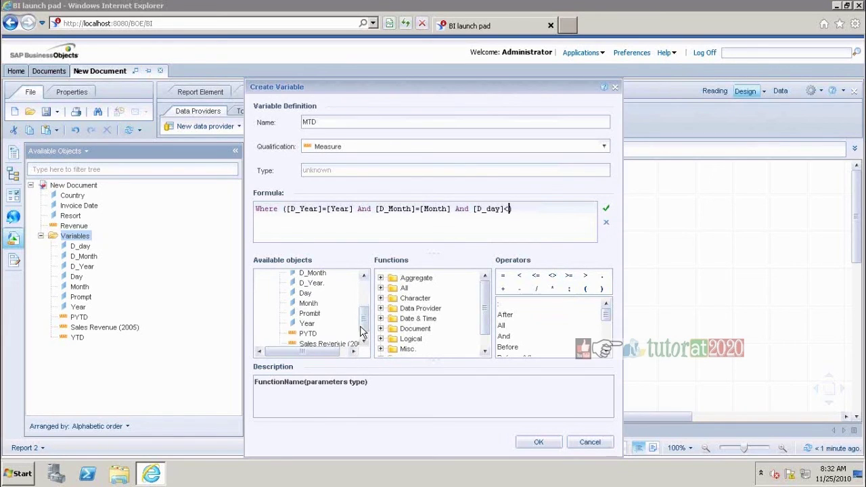
double_click(305, 293)
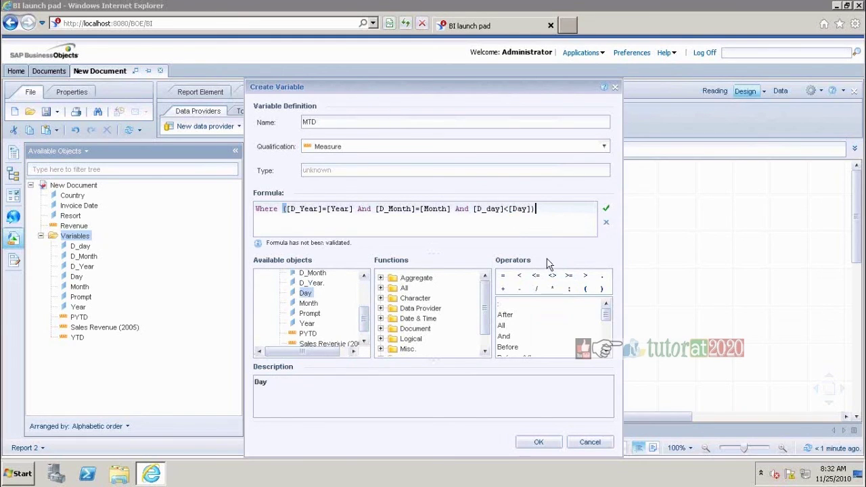
click(508, 211)
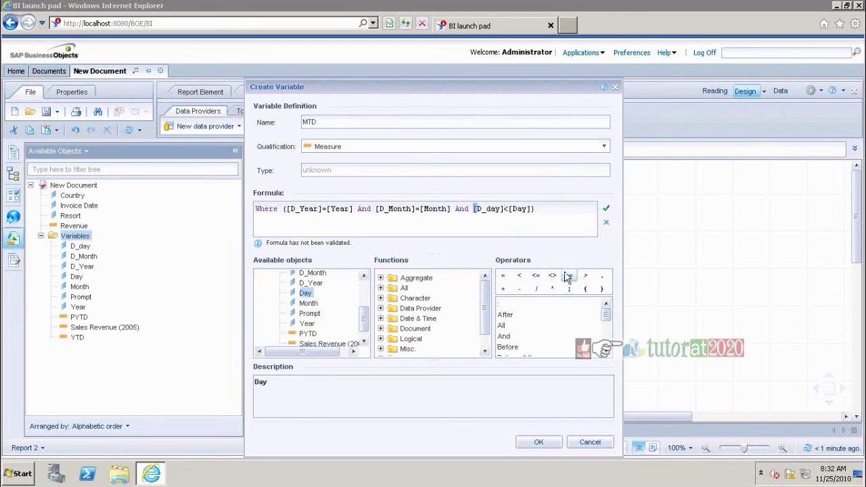
text(=)
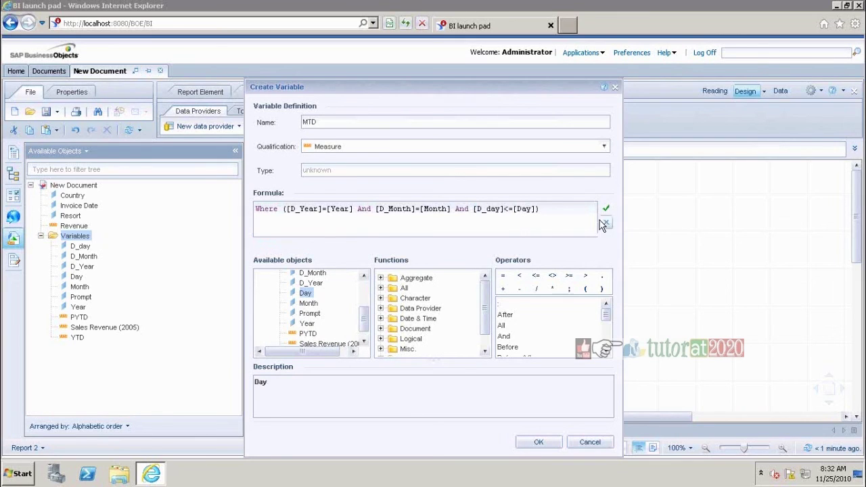
click(607, 208)
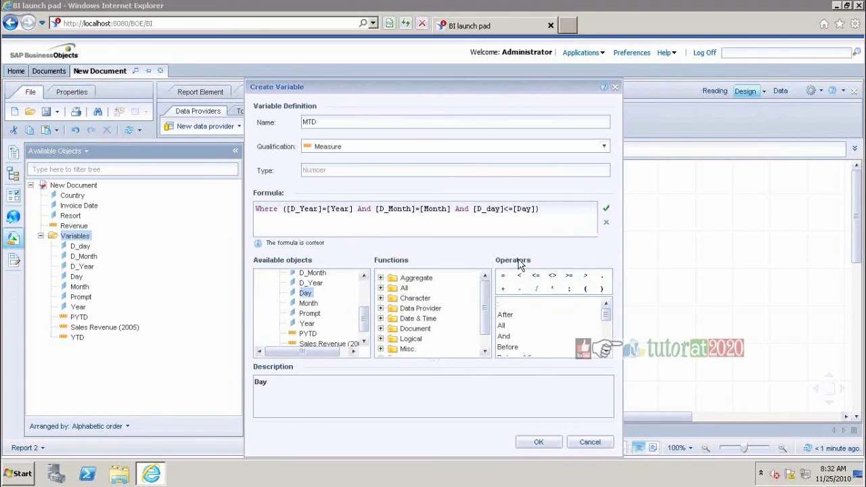
Save MTD, add it as a Resort table column (25,670, 10,780, 16,580), and copy its formula.
click(540, 442)
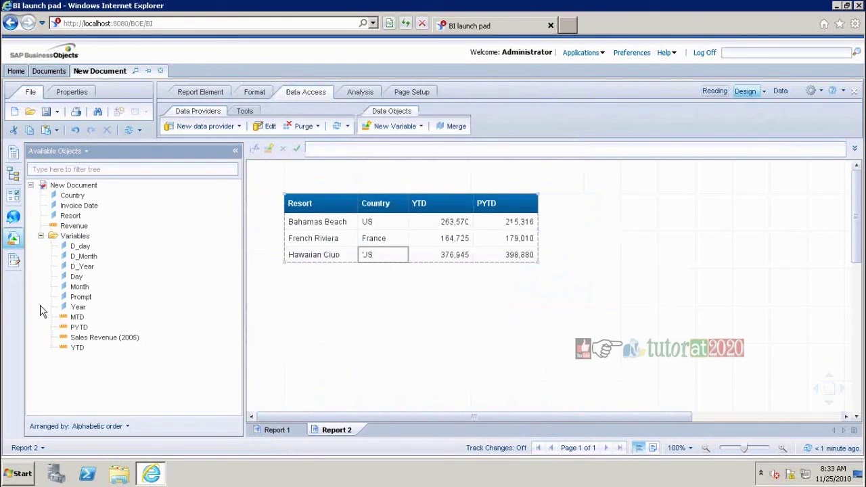
drag(81, 317, 535, 203)
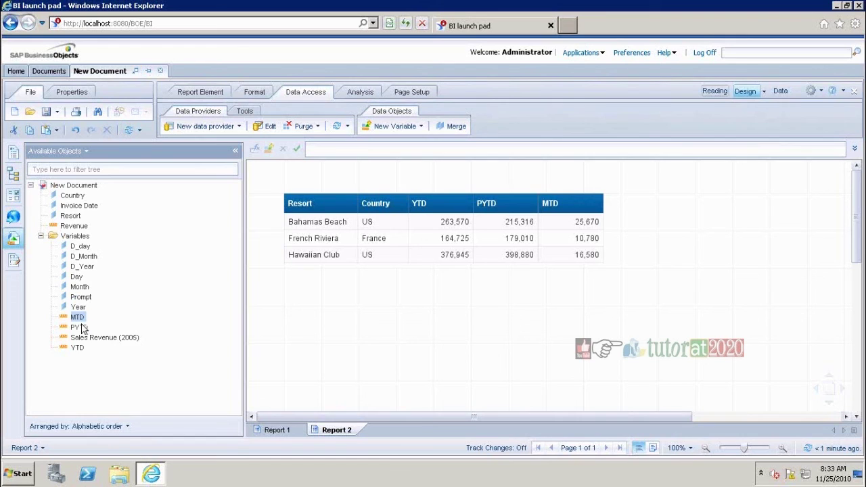
mouse_move(84, 327)
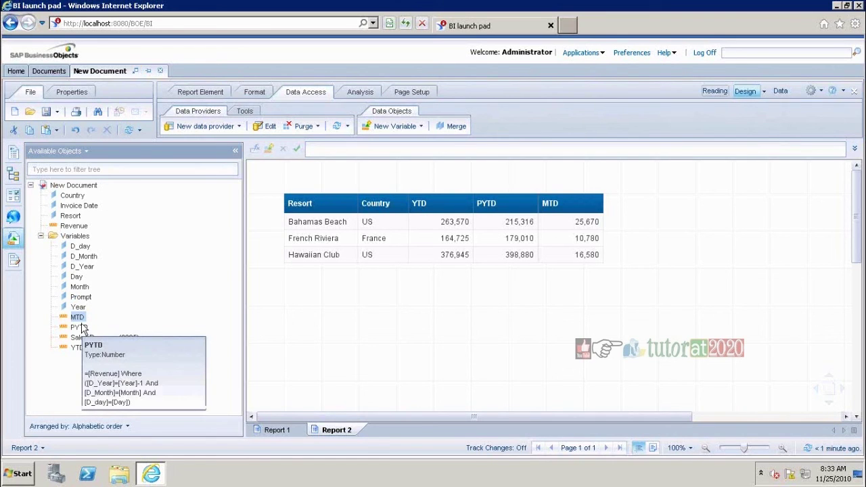
right_click(79, 318)
click(109, 331)
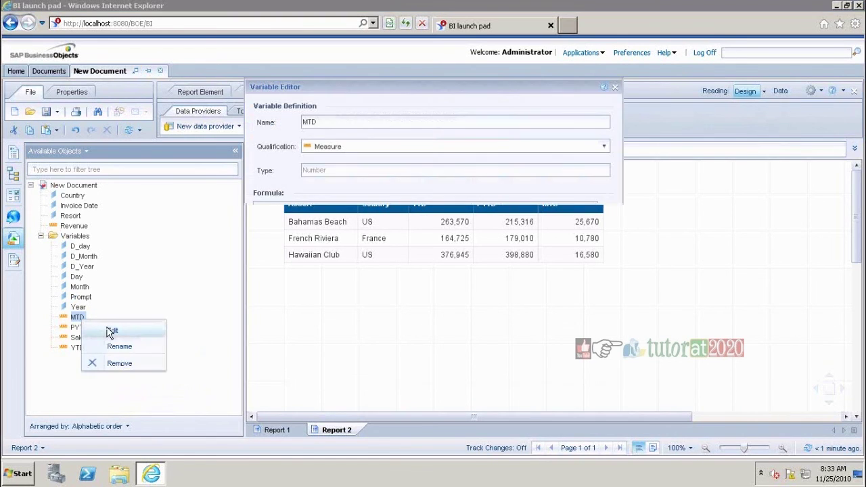
drag(341, 226, 186, 184)
key(ctrl+c)
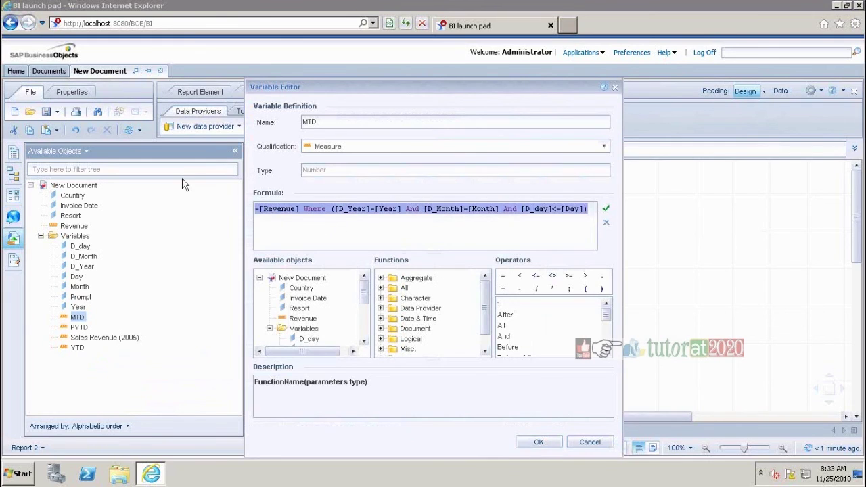
click(616, 86)
Start a new PYMTD variable from the pasted MTD formula, changing the year condition to Year-1.
right_click(84, 242)
click(126, 250)
text(PYM)
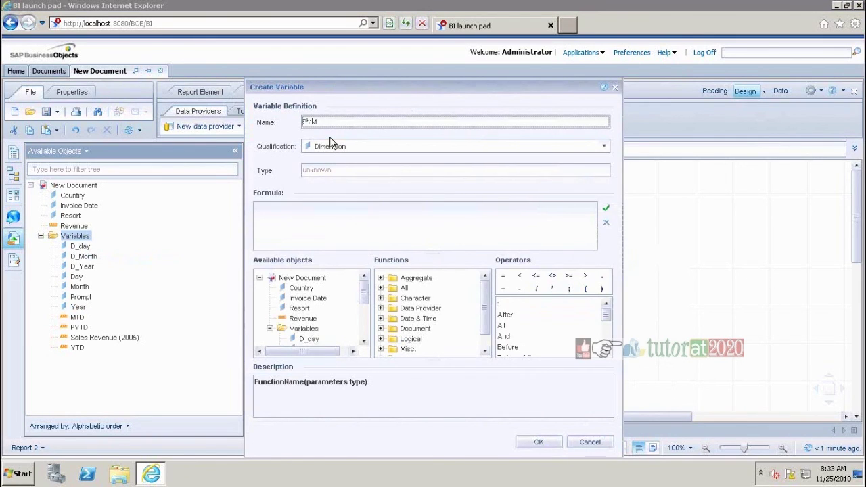
click(364, 231)
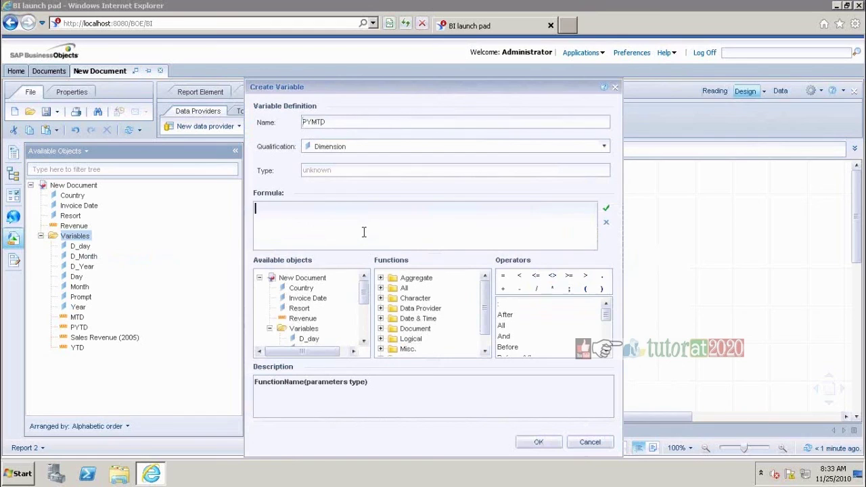
key(ctrl+v)
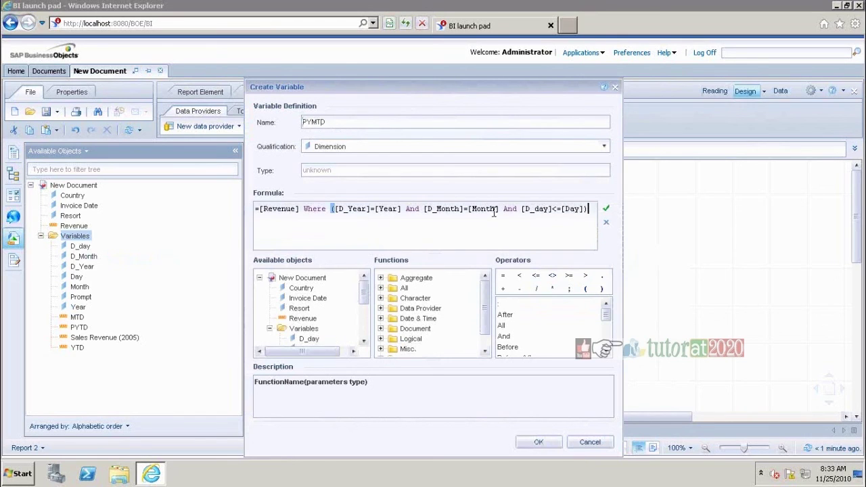
click(403, 209)
text(-1)
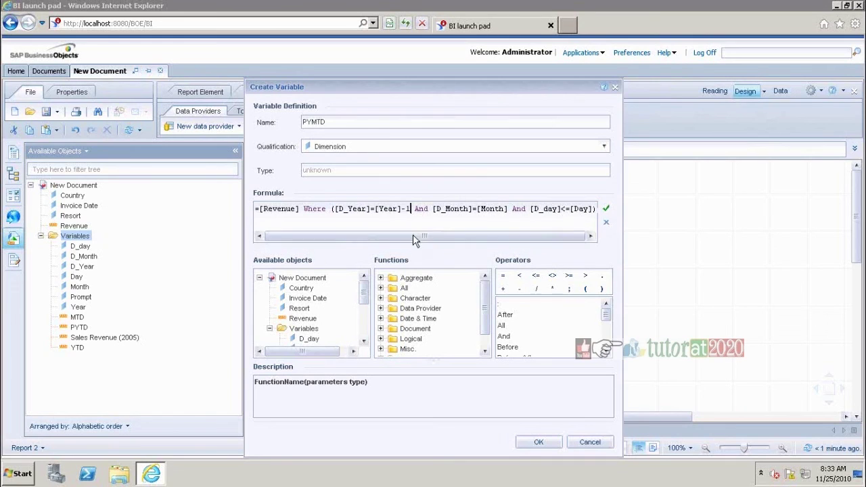
Qualify PYMTD as a measure, validate its formula, and save it.
click(603, 145)
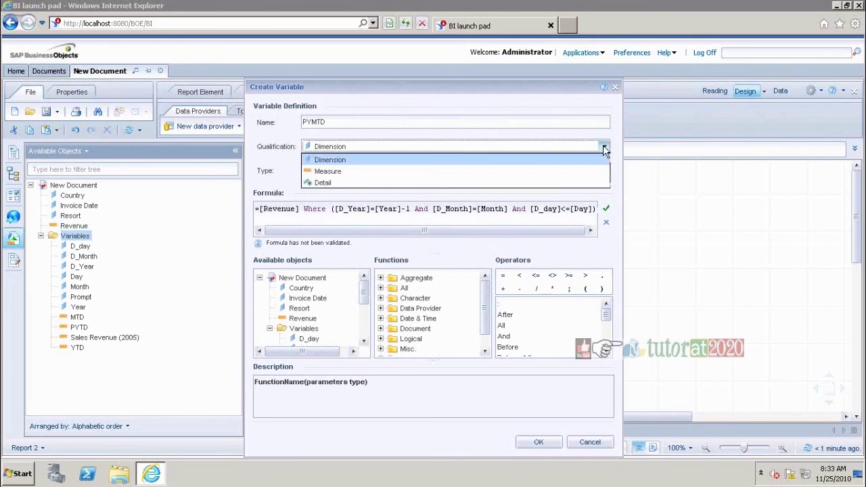
click(327, 169)
click(606, 208)
click(539, 442)
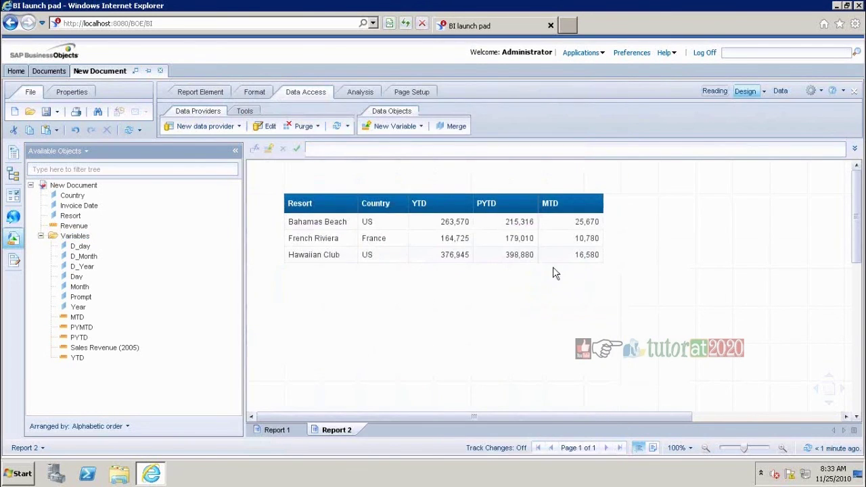
Add a new Report 3 and start its table with the Country object.
right_click(357, 433)
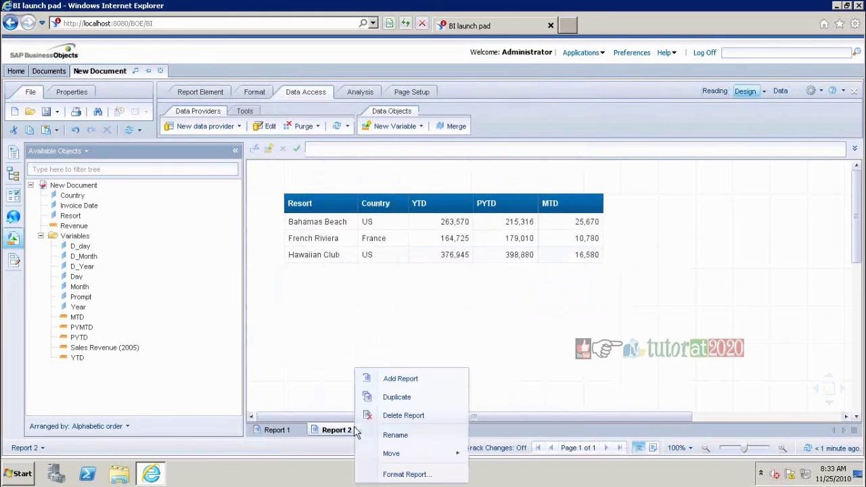
click(416, 379)
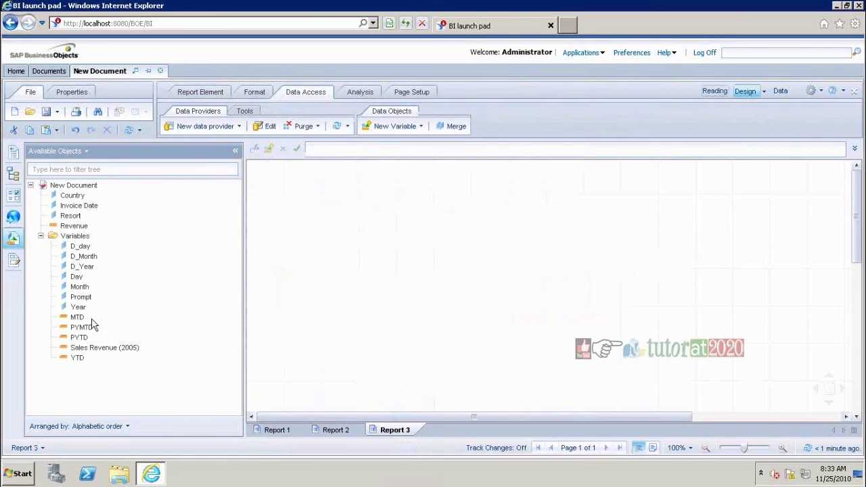
drag(73, 198, 278, 187)
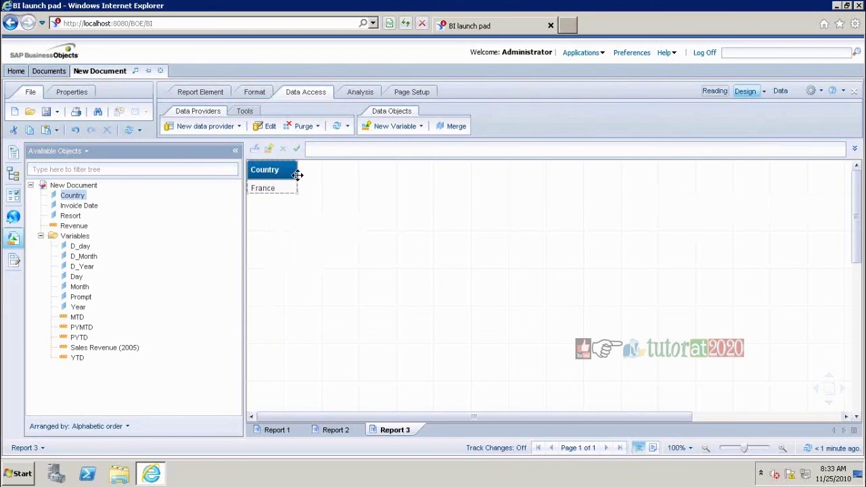
key(Delete)
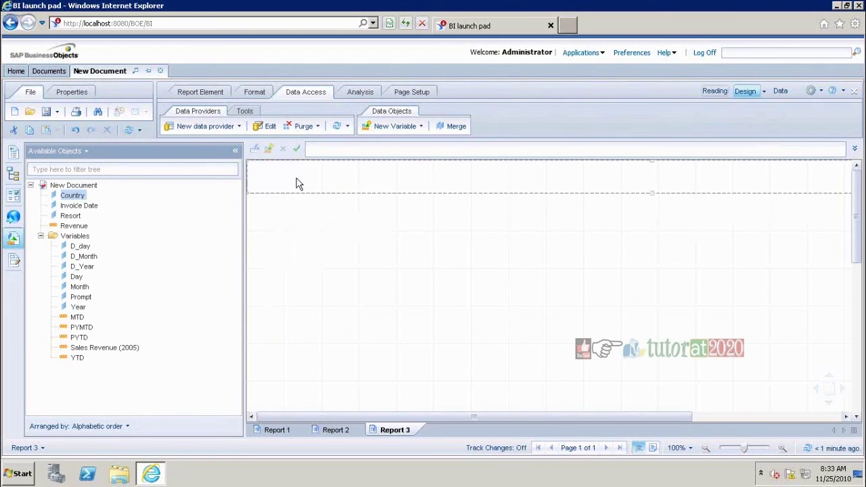
drag(68, 199, 284, 240)
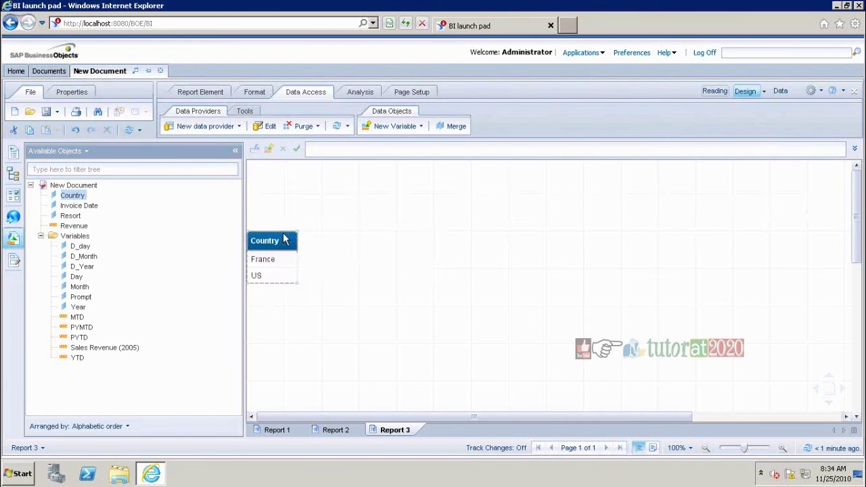
click(302, 236)
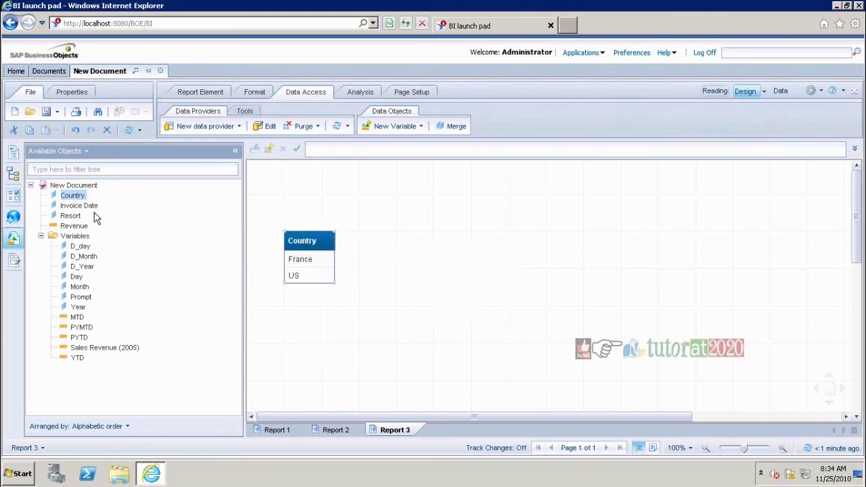
Add Resort, YTD, PYTD, MTD and PYMTD columns, widening the Resort and Country columns.
drag(71, 221, 333, 244)
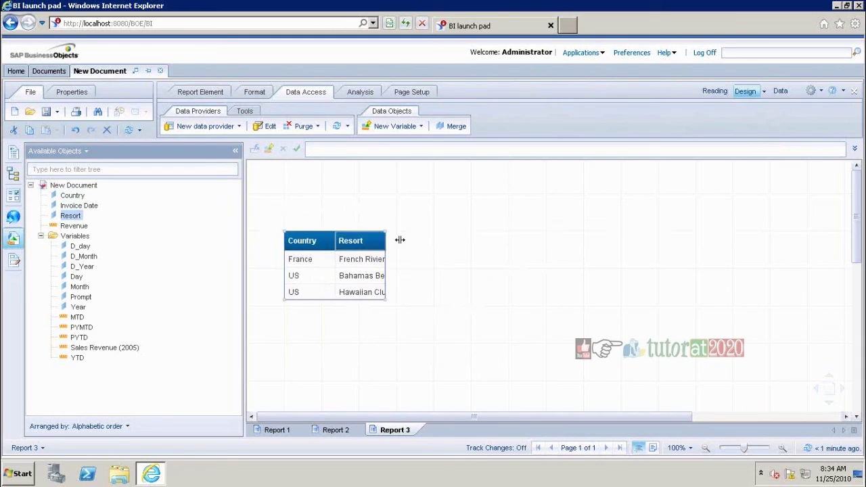
click(379, 241)
drag(386, 241, 431, 241)
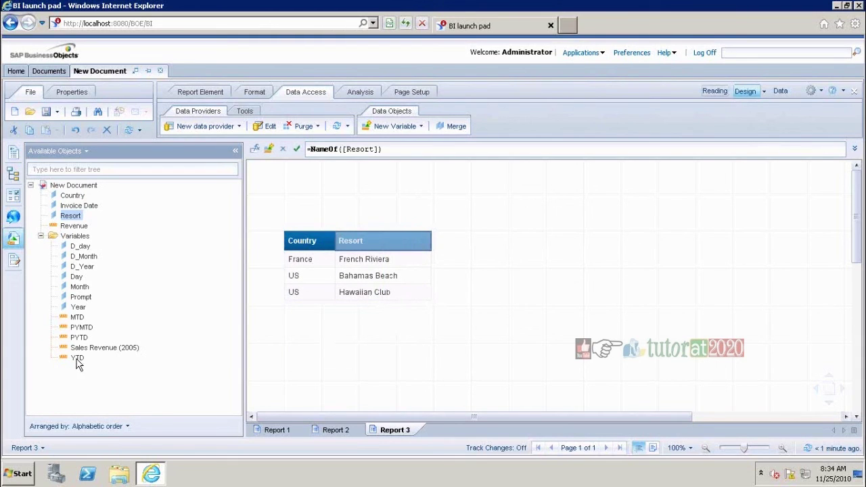
click(78, 358)
drag(324, 299, 444, 250)
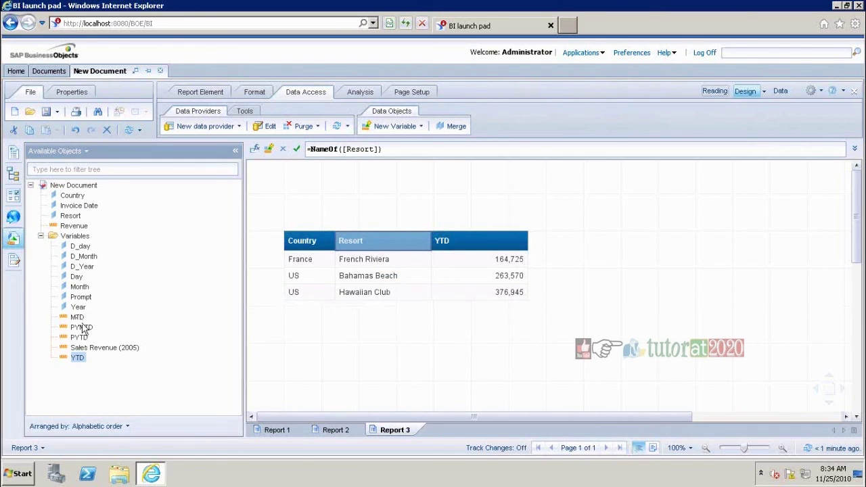
drag(85, 339, 524, 240)
drag(78, 318, 622, 247)
drag(88, 330, 719, 241)
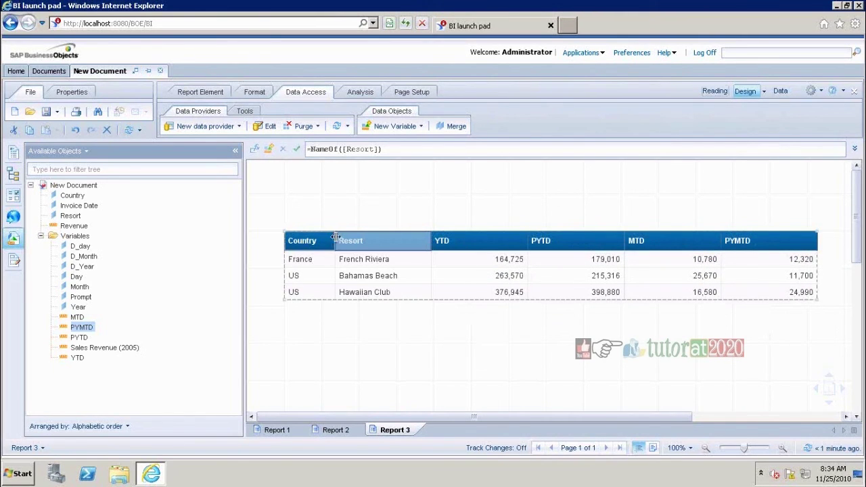
drag(336, 237, 347, 238)
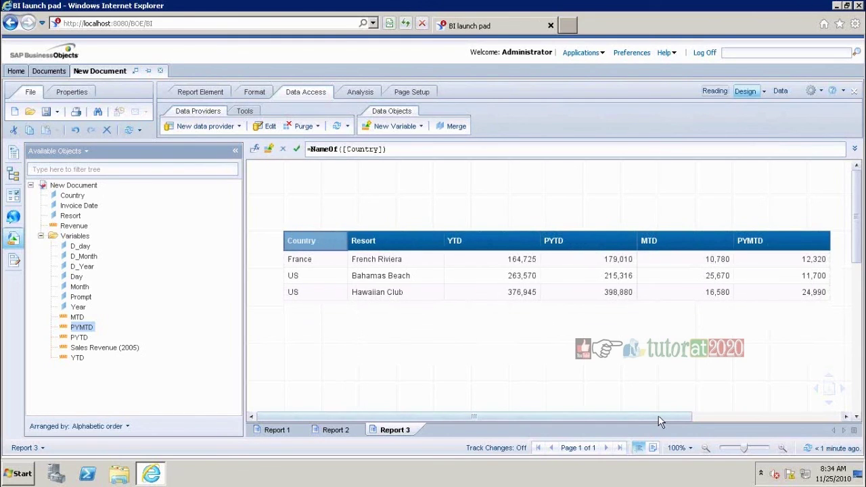
Refresh Report 3 with the Date prompt set to 11/24/2005.
click(337, 126)
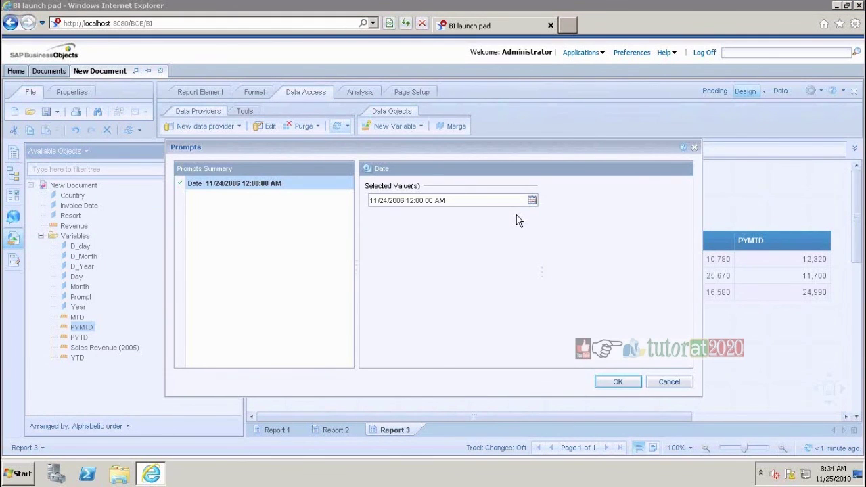
triple_click(407, 202)
key(End)
key(BackSpace)
text(86)
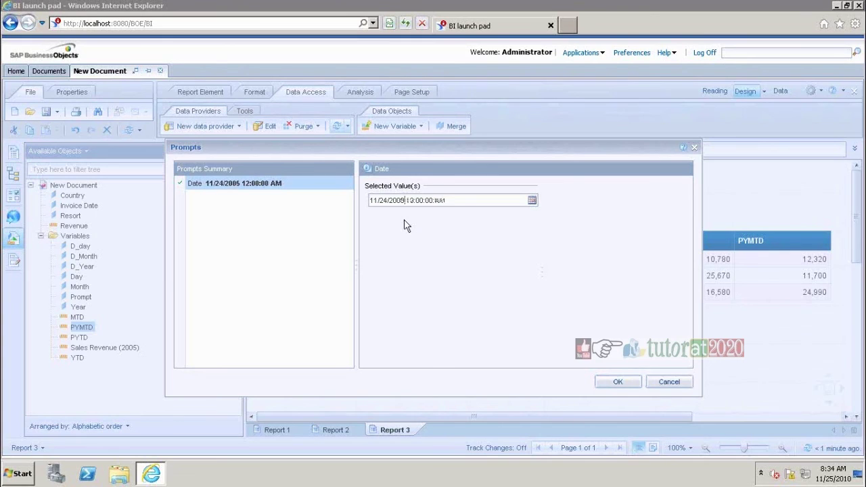
click(624, 383)
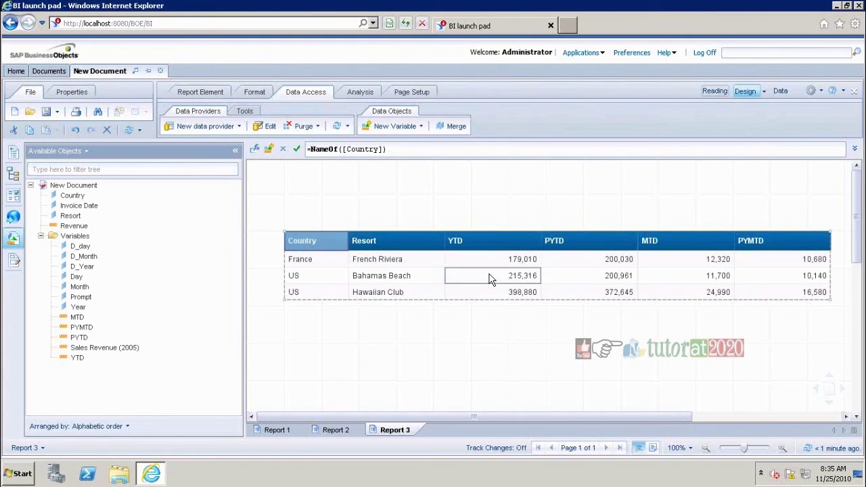
Refresh Report 3 again with the prompt date changed to 11/24/2004.
click(338, 128)
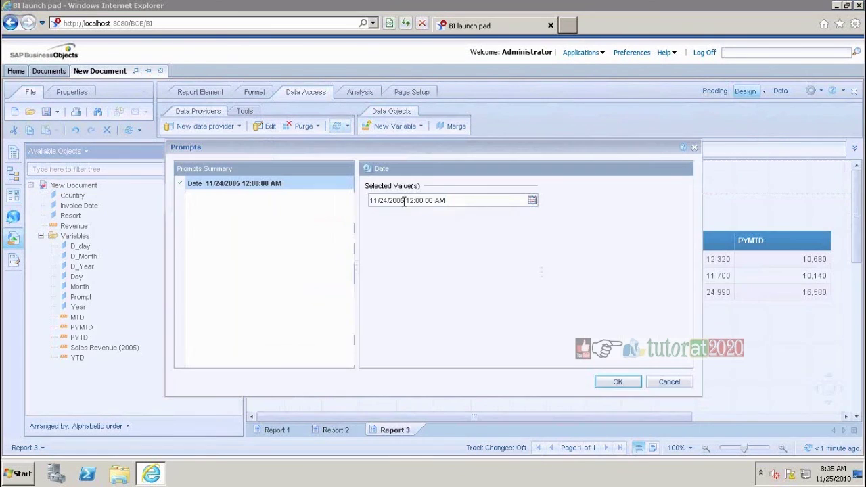
click(405, 202)
key(BackSpace)
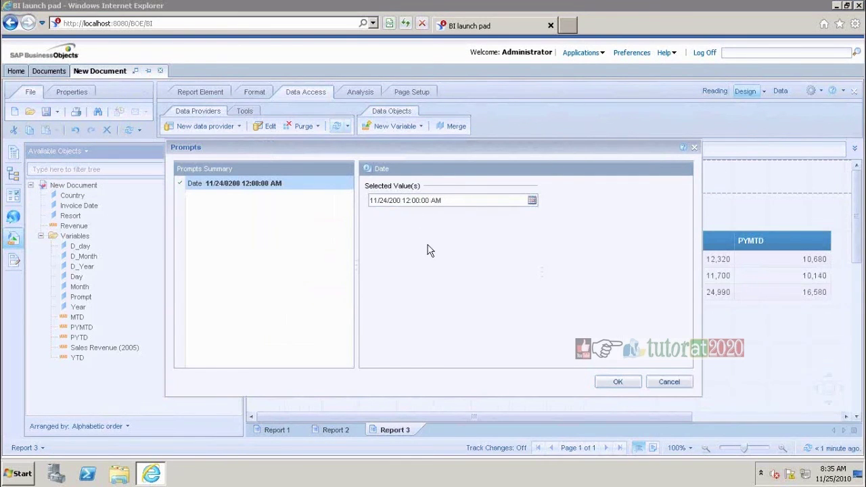
text(4)
click(613, 383)
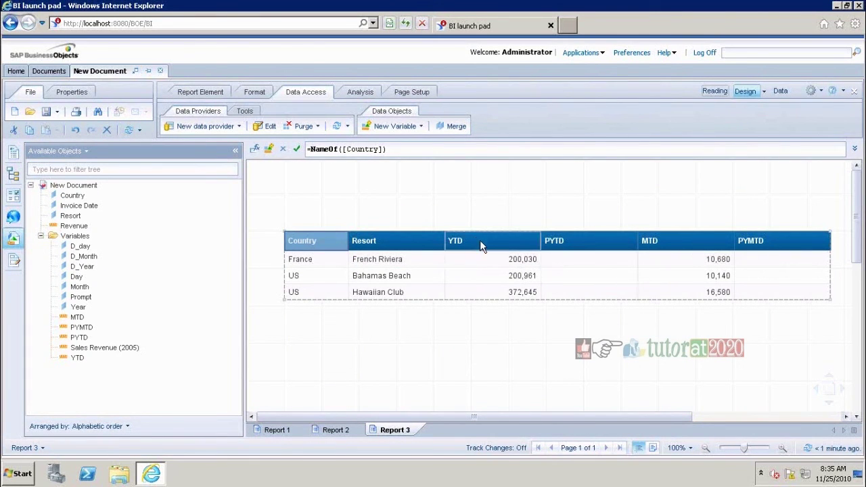
Refresh Report 3 once more with the prompt date back at 11/24/2005.
click(339, 128)
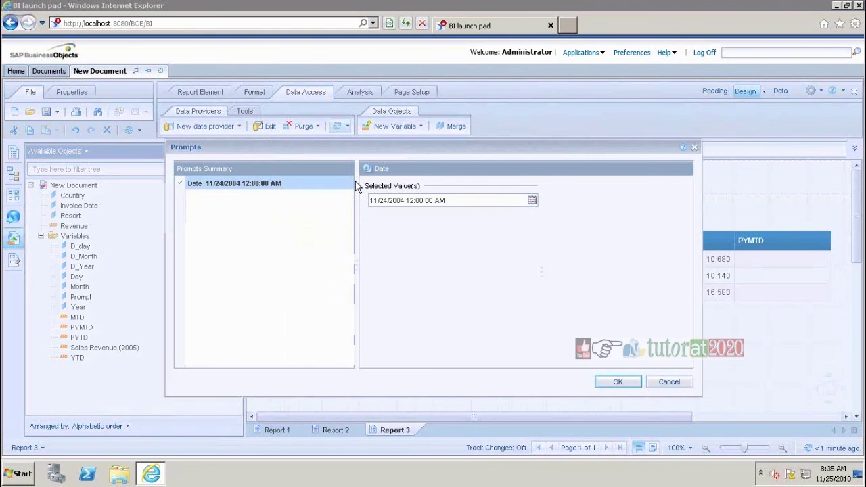
click(407, 201)
key(BackSpace)
text(5)
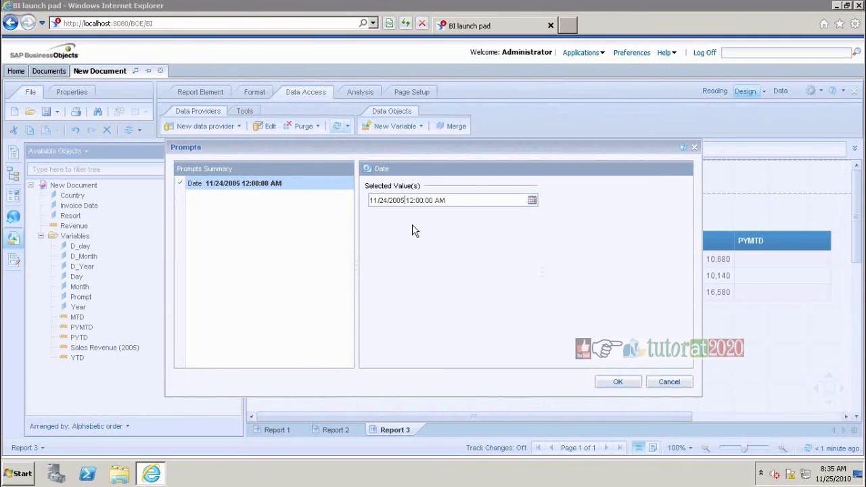
click(616, 382)
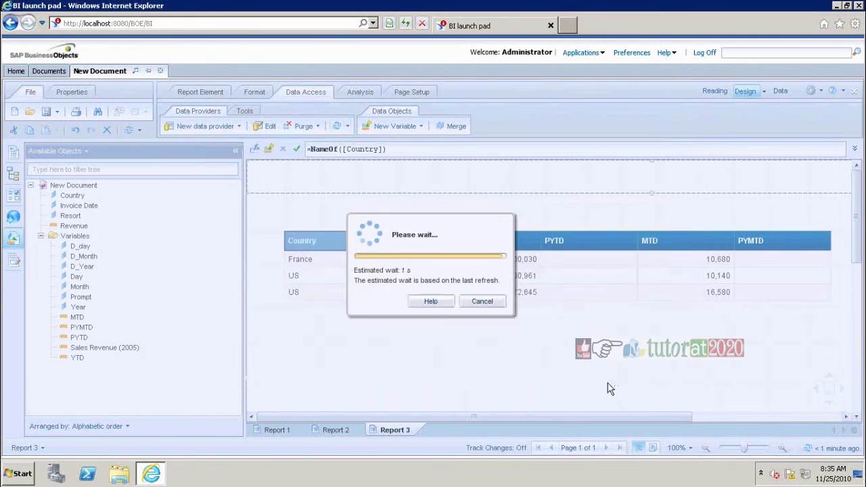